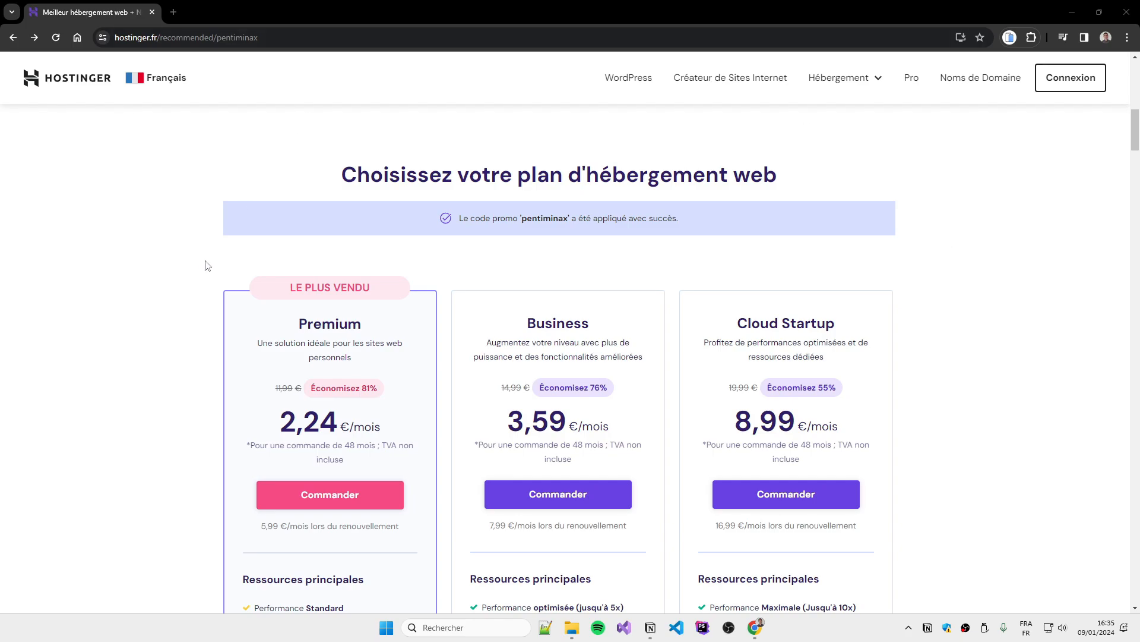
scroll(148, 292, "down", 2)
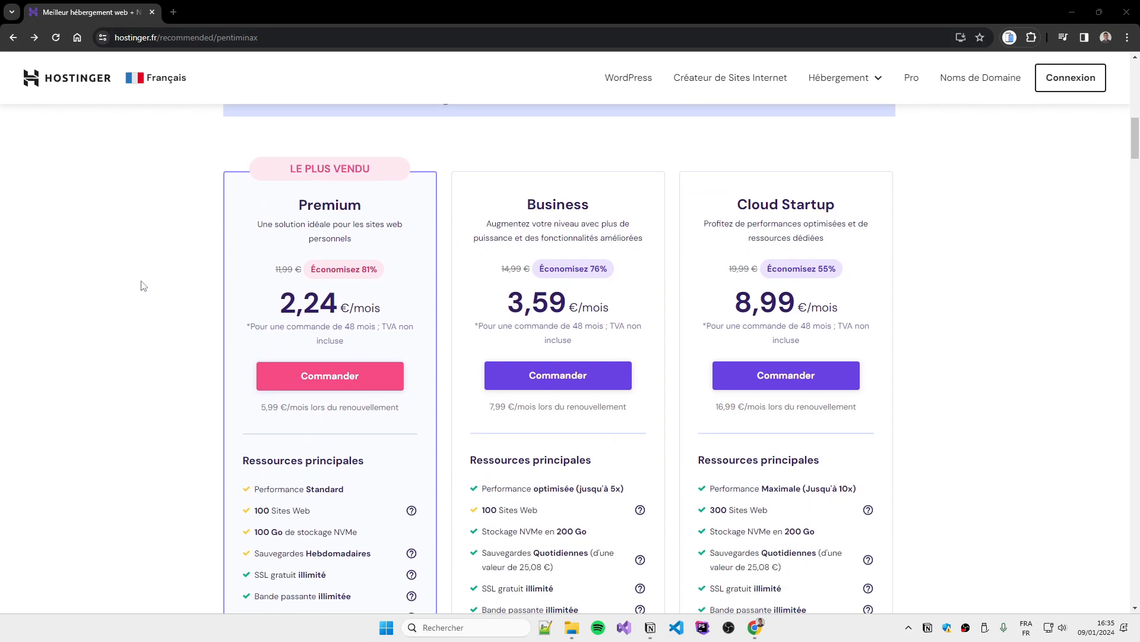
scroll(143, 286, "down", 1)
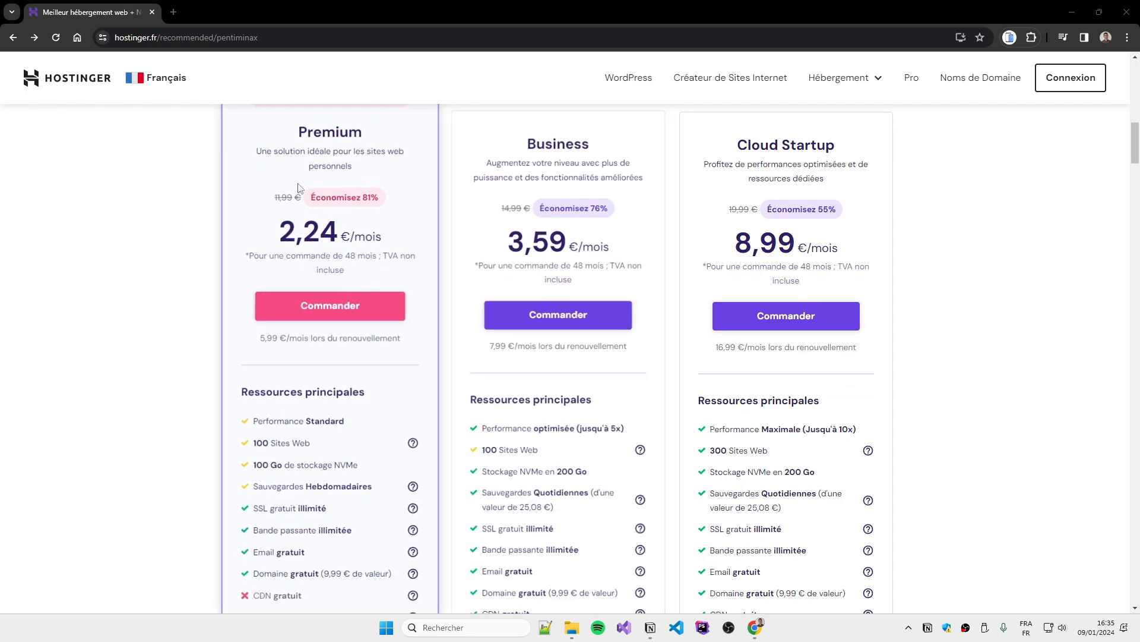
scroll(137, 295, "up", 2)
scroll(169, 341, "down", 3)
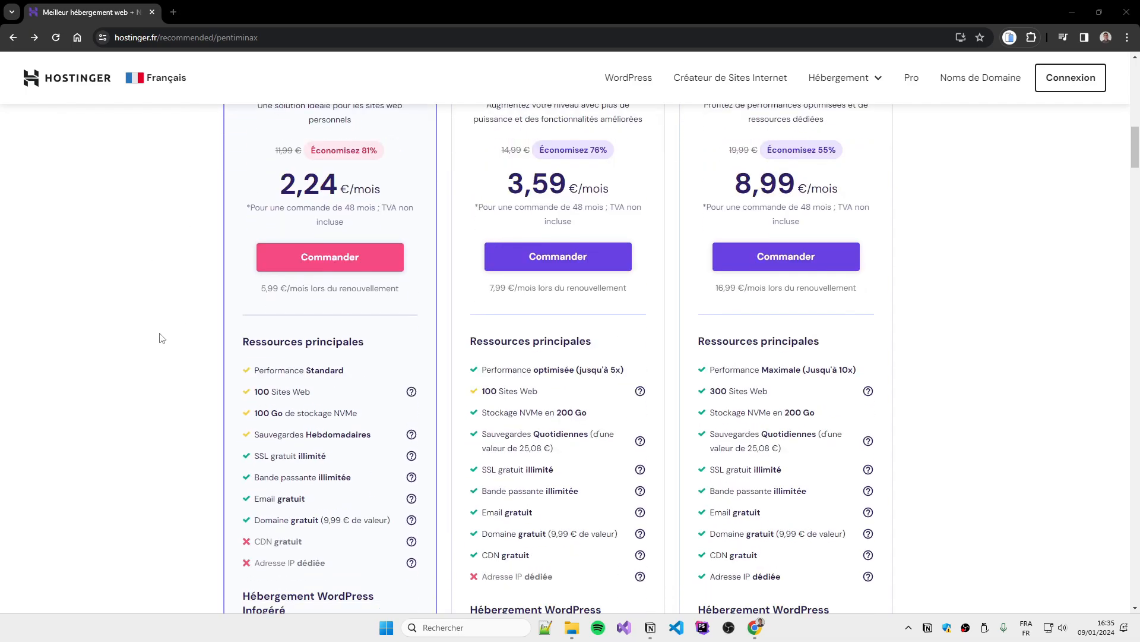
scroll(159, 351, "down", 1)
scroll(141, 353, "down", 1)
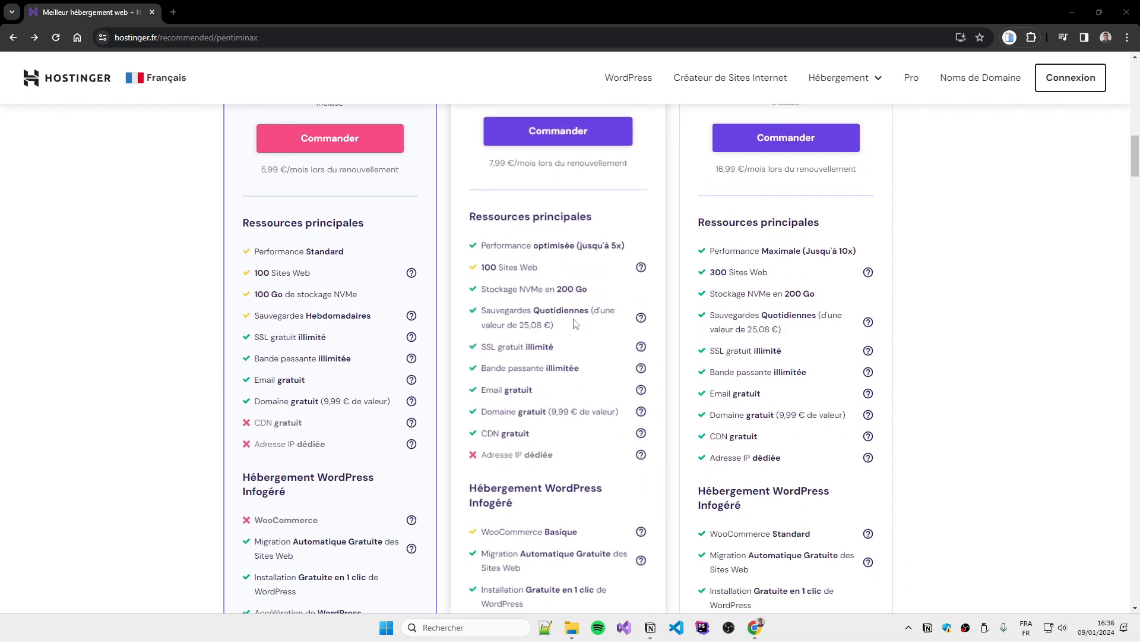
scroll(111, 335, "down", 2)
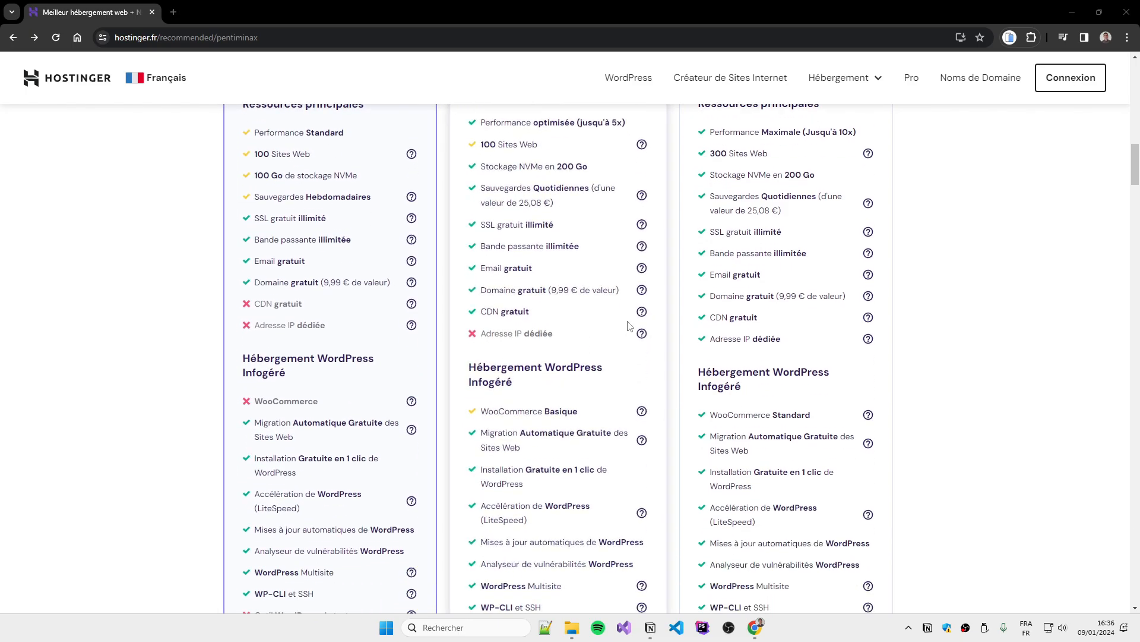
mouse_move(641, 314)
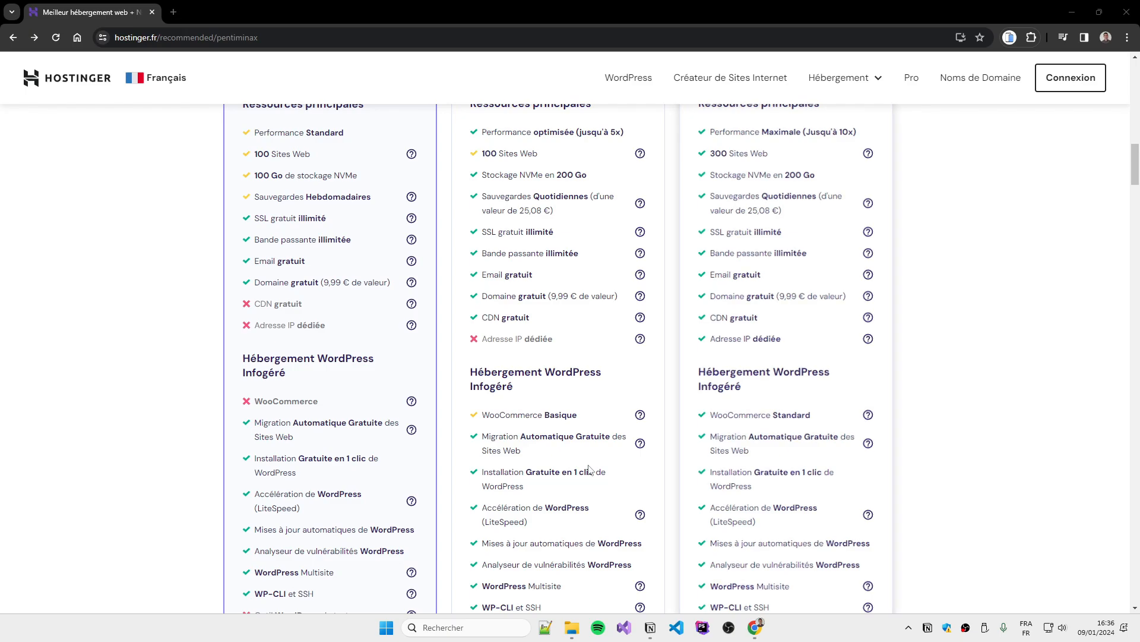
scroll(82, 234, "down", 1)
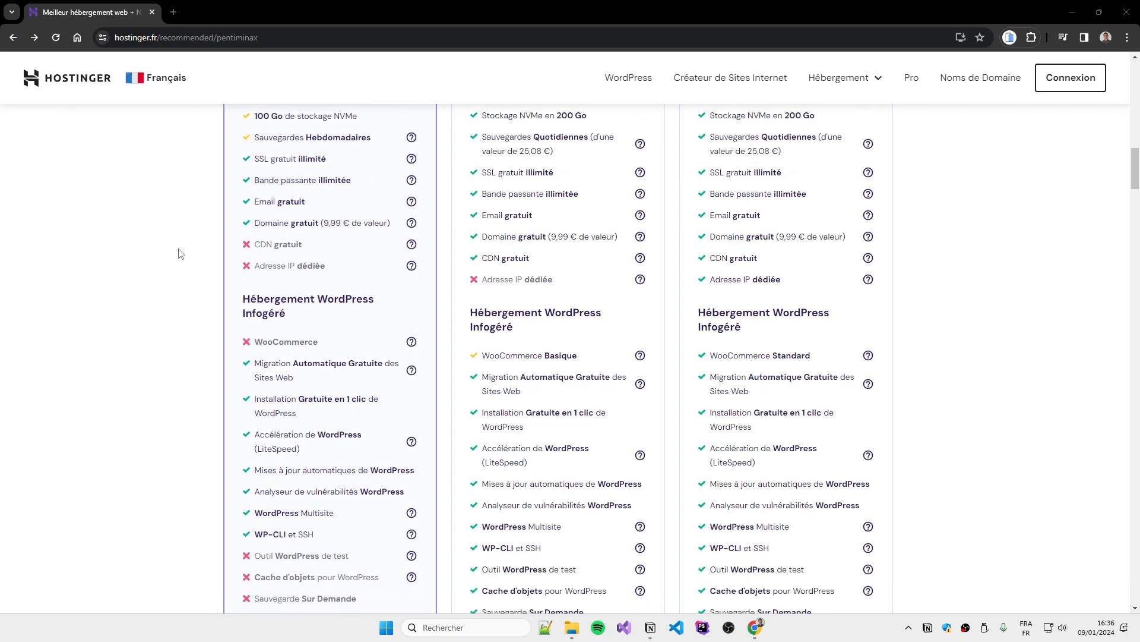
scroll(180, 254, "down", 1)
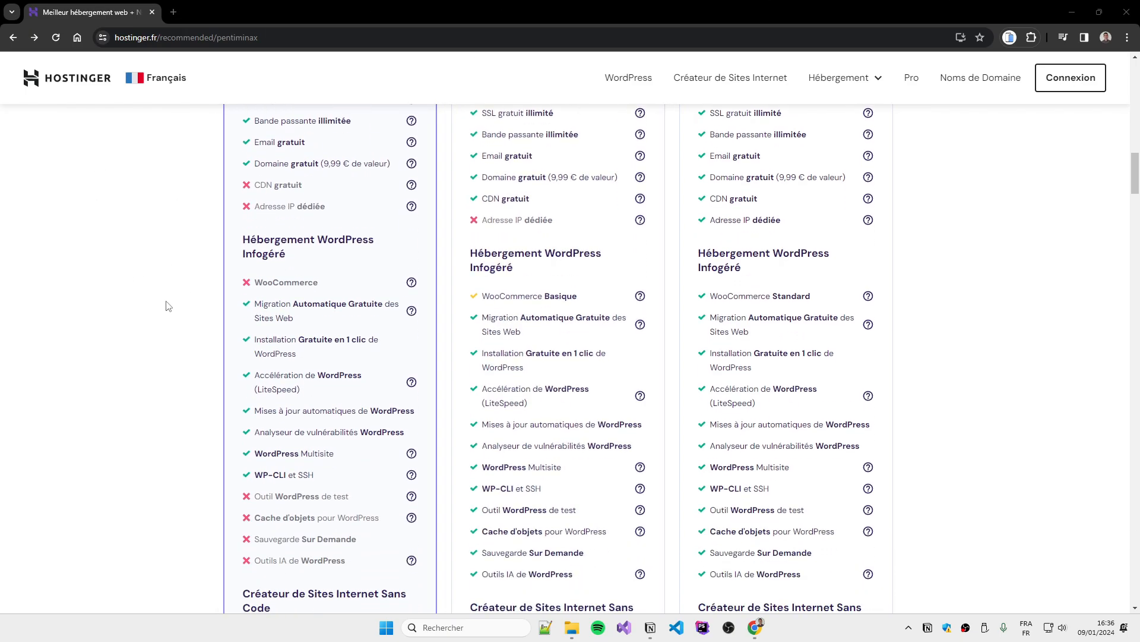
scroll(166, 303, "down", 1)
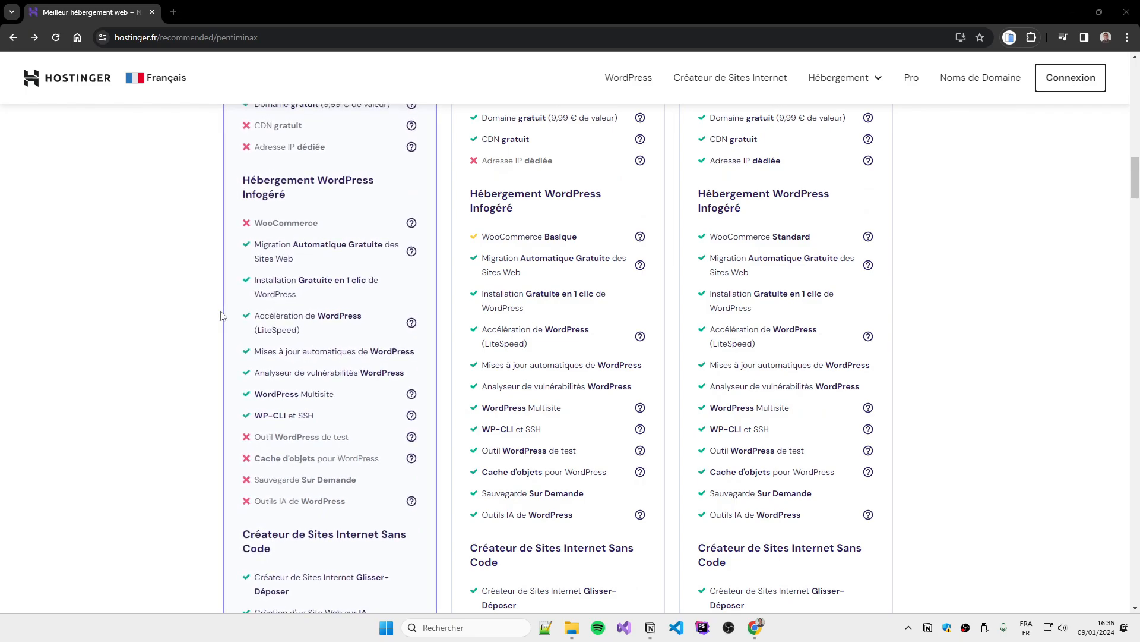
scroll(180, 329, "down", 1)
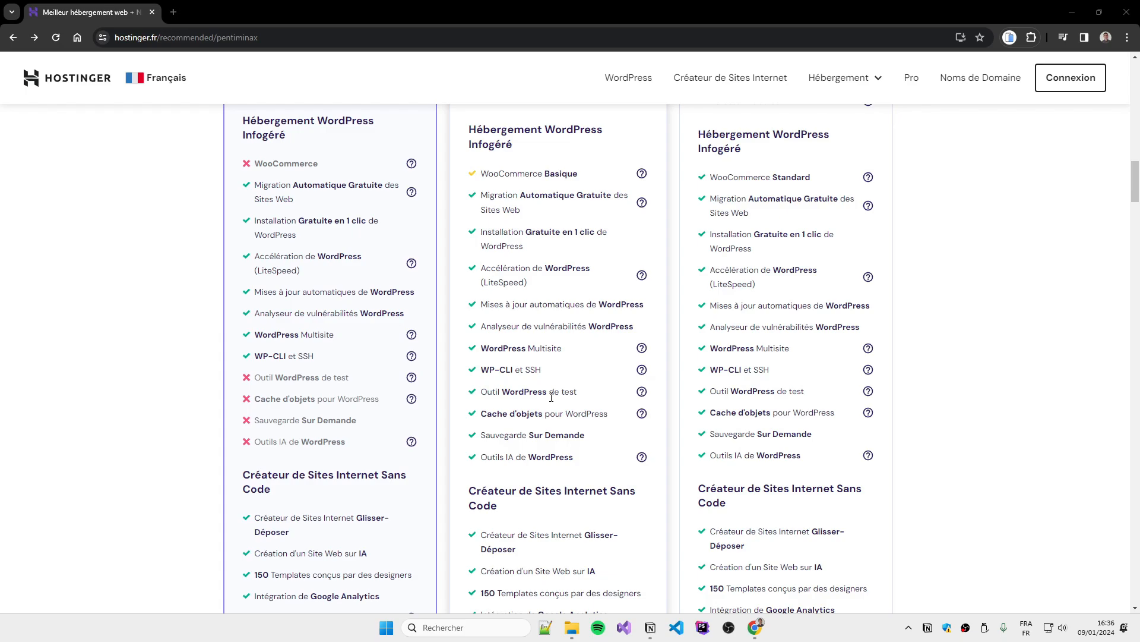
scroll(551, 396, "down", 1)
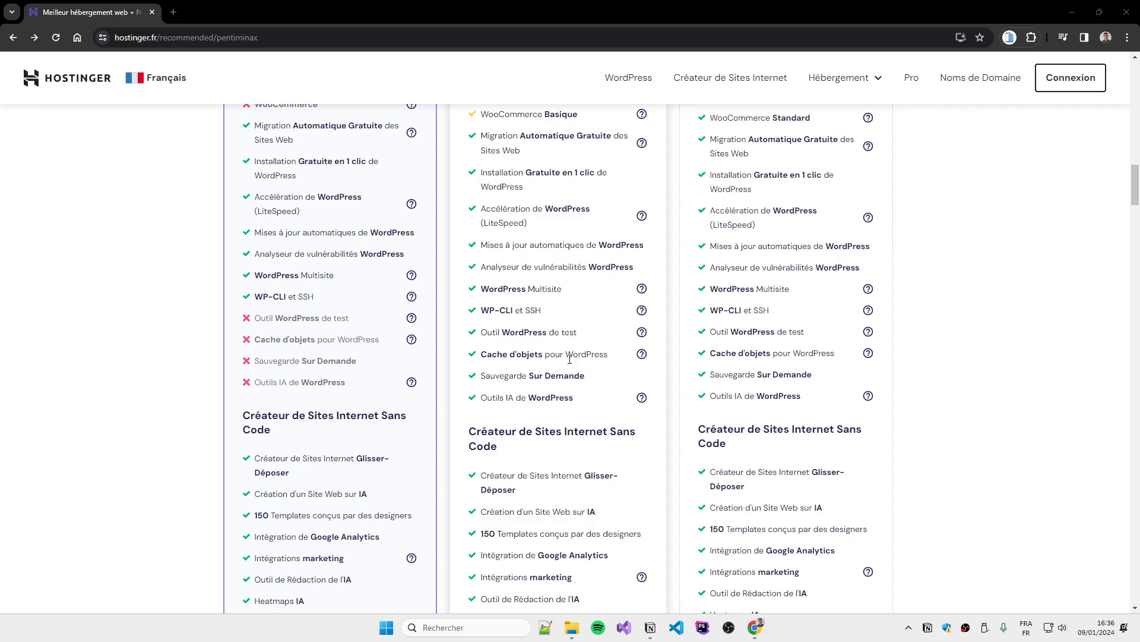
scroll(569, 359, "down", 2)
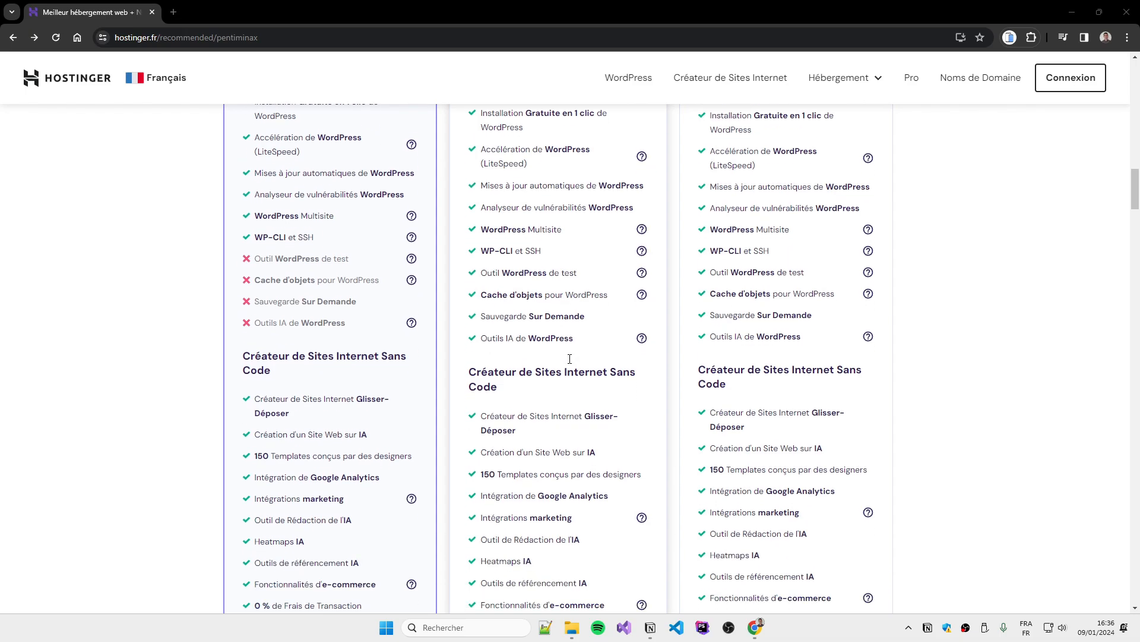
scroll(512, 353, "up", 1)
mouse_move(642, 339)
scroll(594, 340, "down", 3)
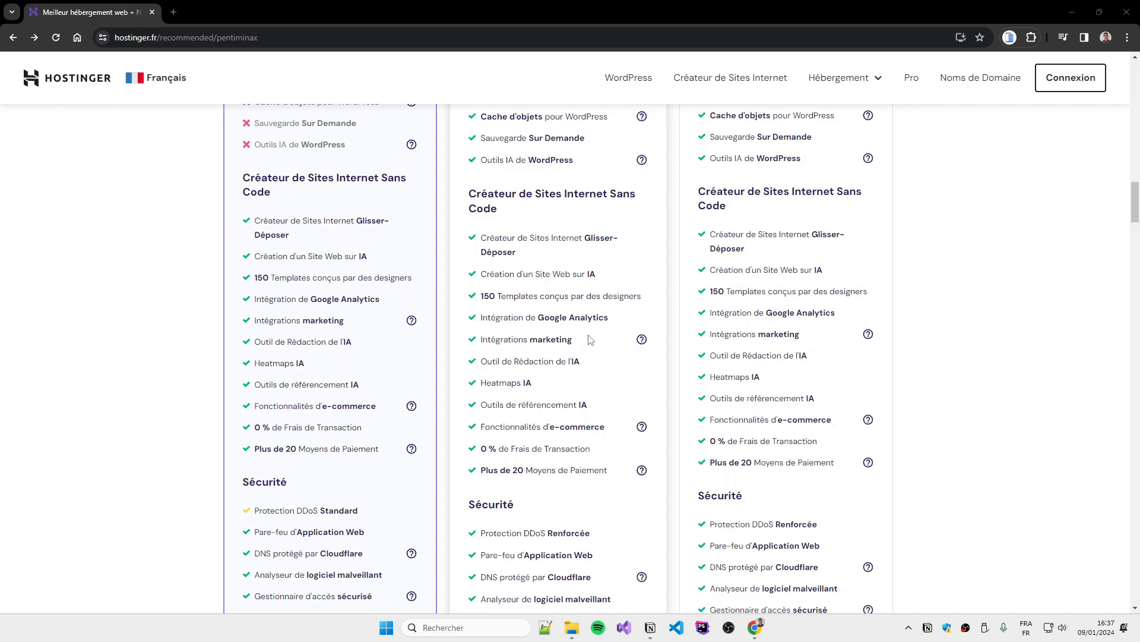
scroll(591, 340, "down", 3)
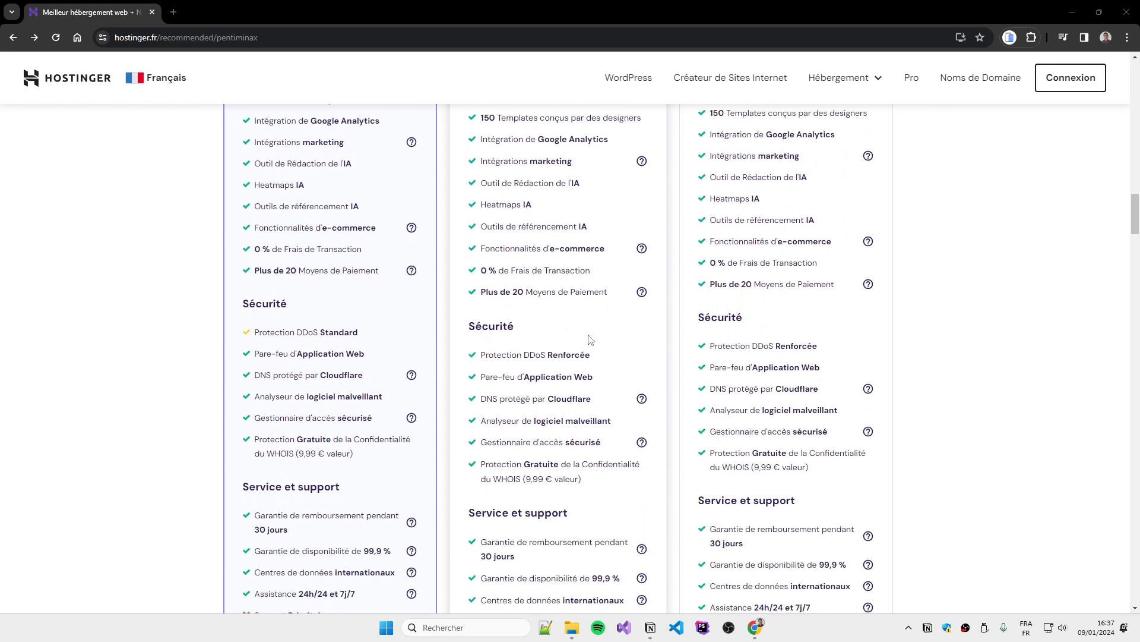
scroll(591, 339, "down", 1)
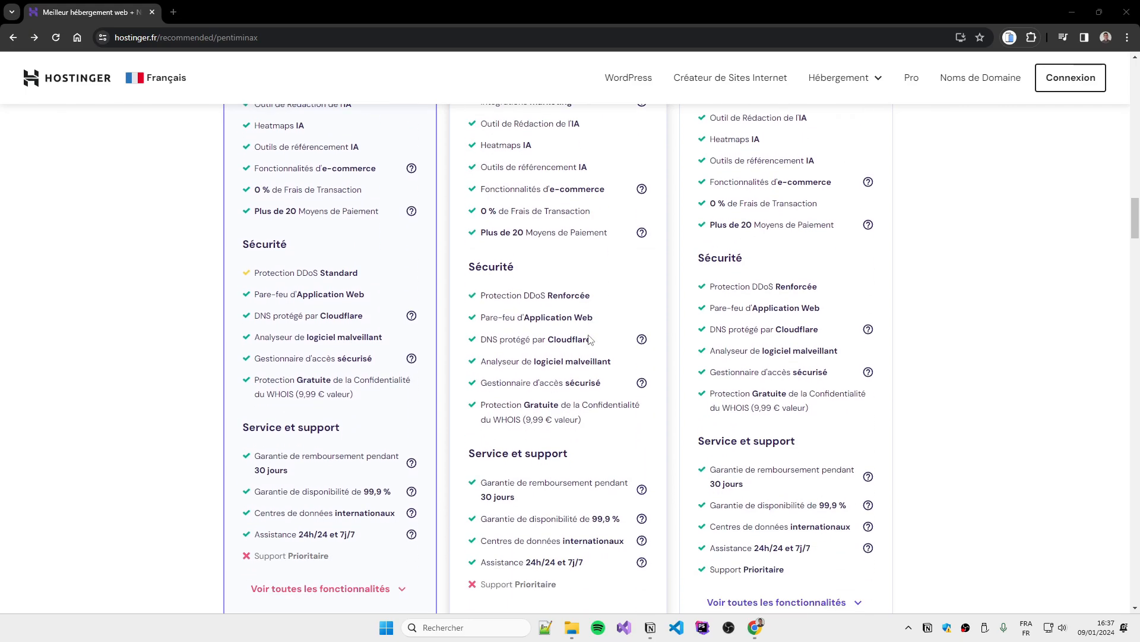
scroll(590, 340, "down", 1)
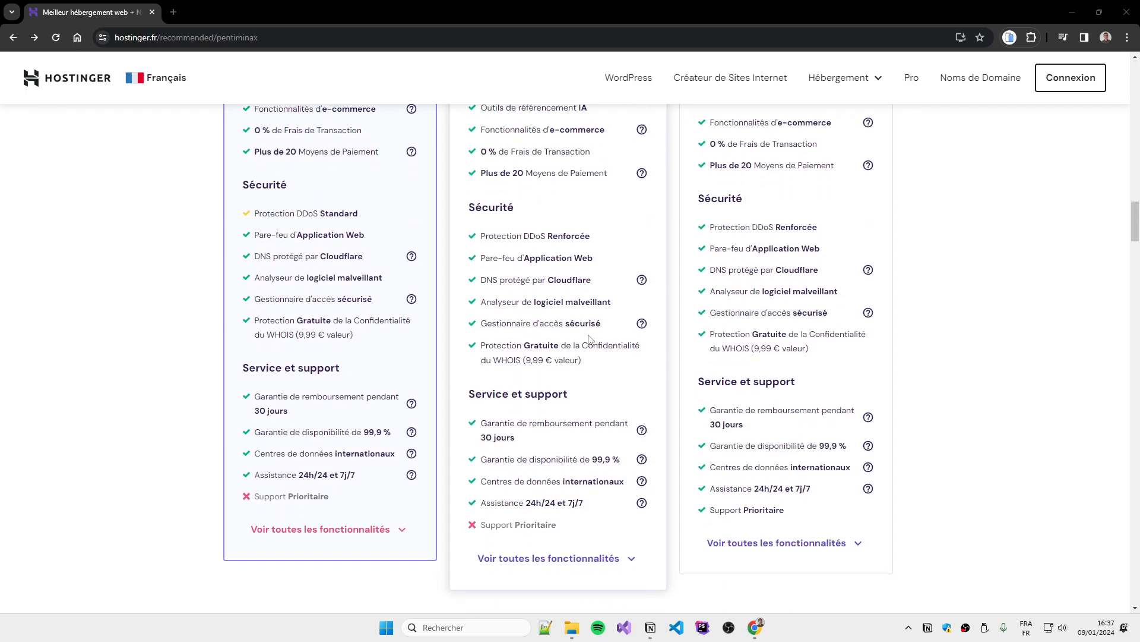
scroll(634, 410, "up", 6)
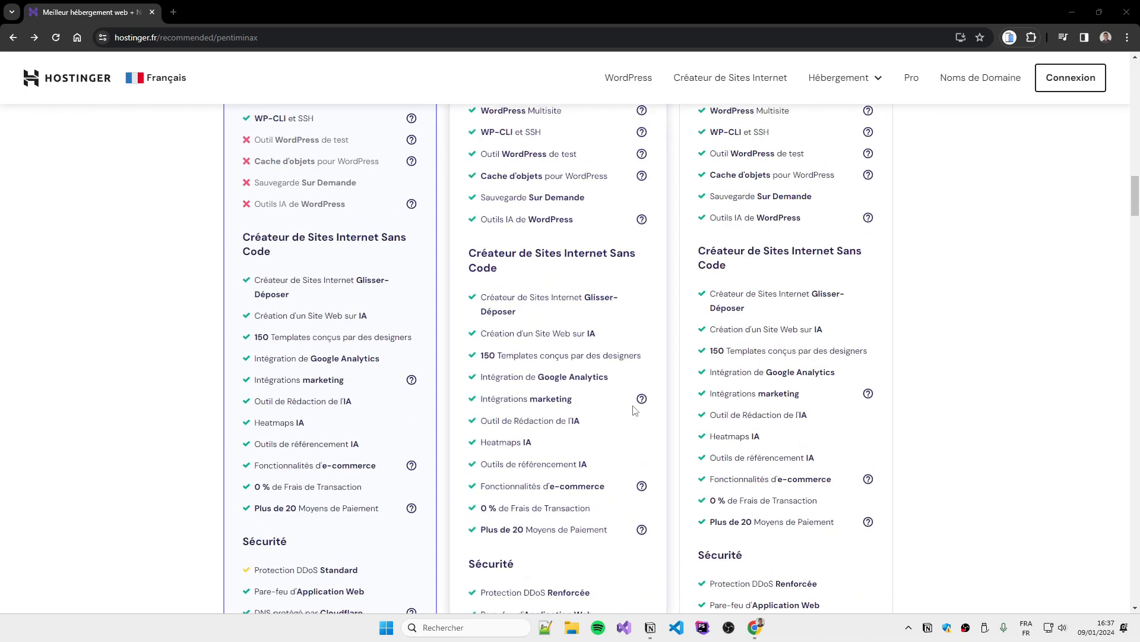
scroll(635, 410, "up", 12)
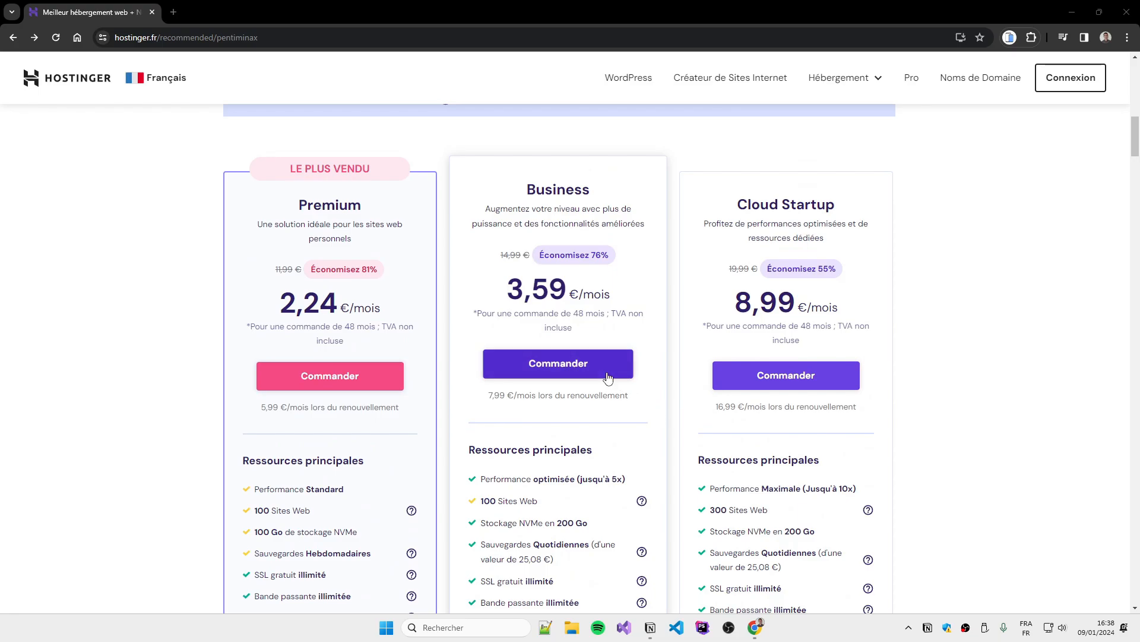
Order the Business hosting plan and review the 48-month cart
left_click(608, 377)
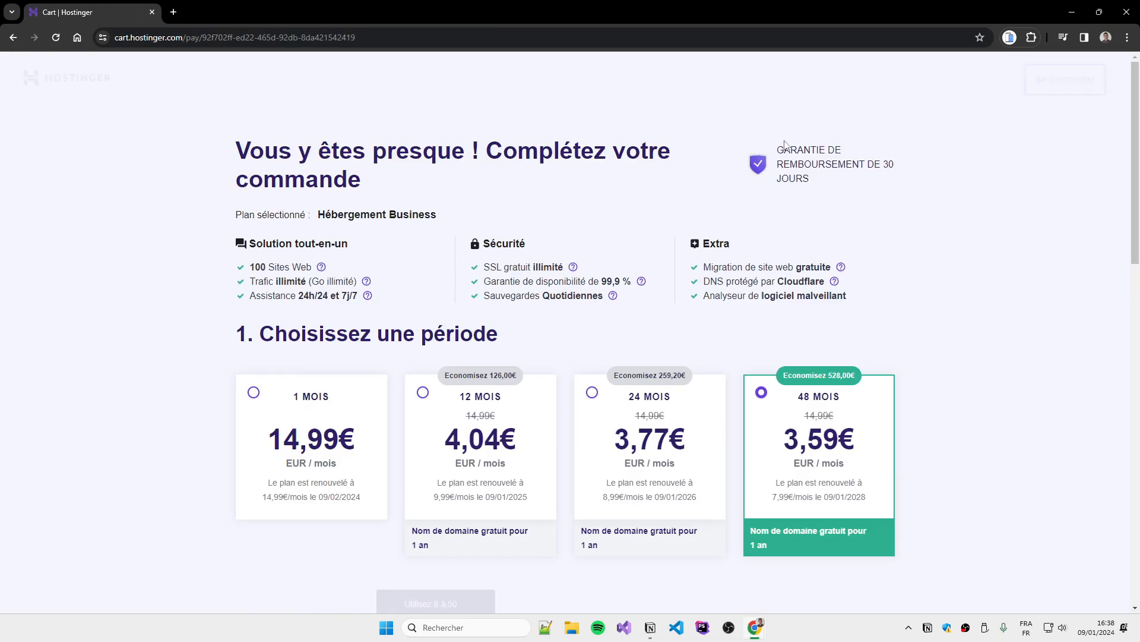
scroll(576, 462, "down", 2)
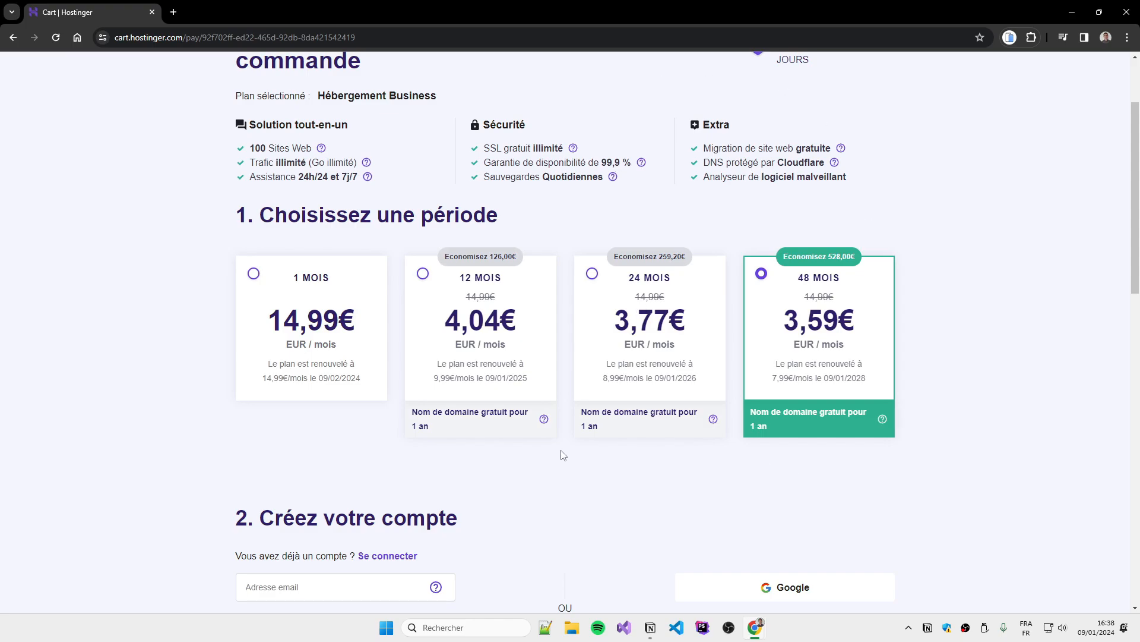
scroll(559, 454, "down", 2)
scroll(559, 454, "down", 8)
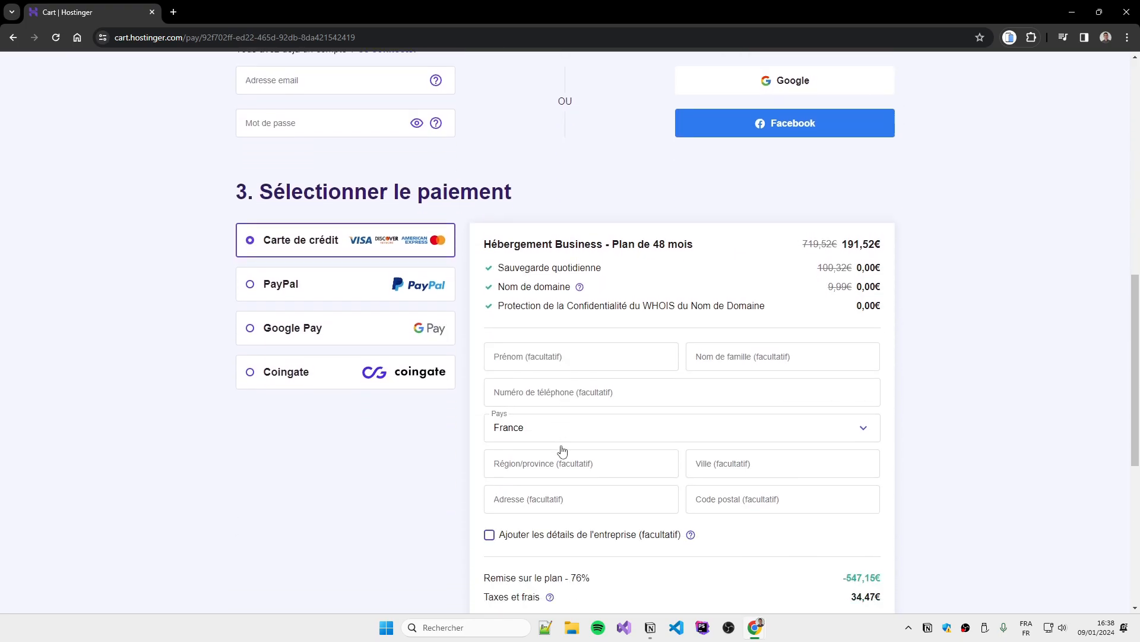
scroll(569, 443, "up", 1)
scroll(569, 445, "down", 6)
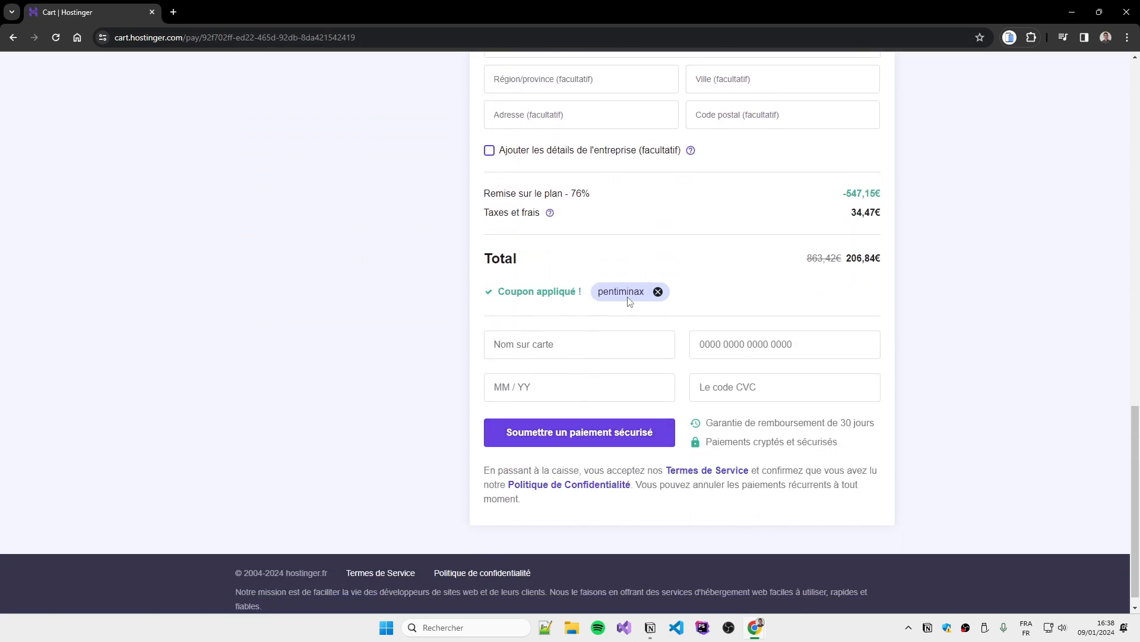
Replace the promo coupon with PENTIMINAX and apply it for a 206,84€ total
left_click(659, 292)
left_click(553, 322)
type("P")
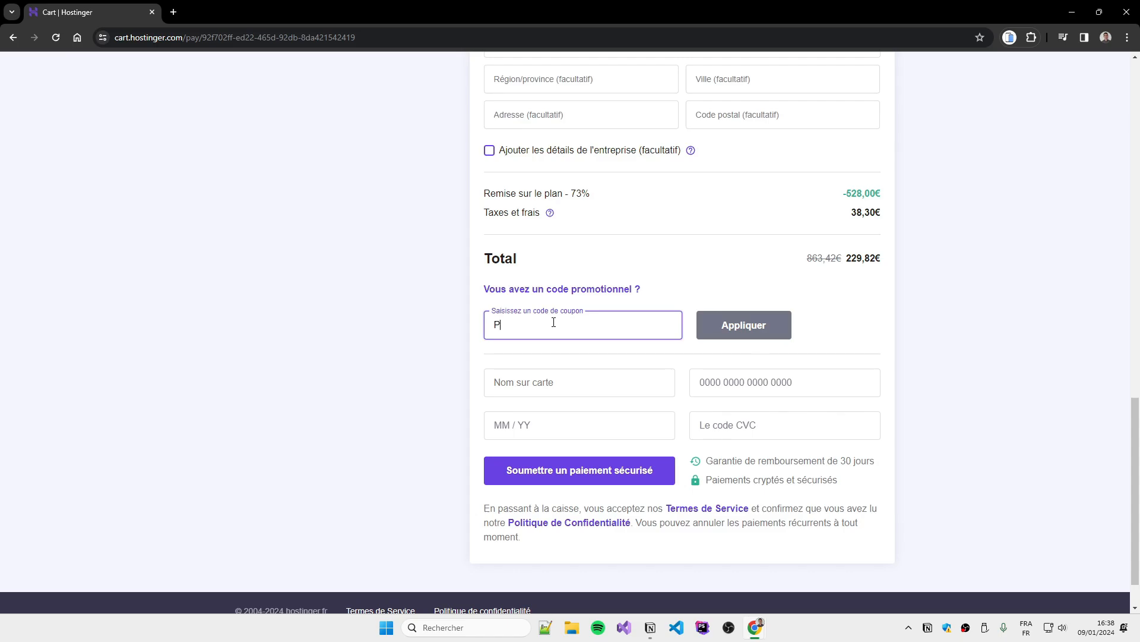
type("ENTIMINAX")
key("Return")
key("Caps_Lock")
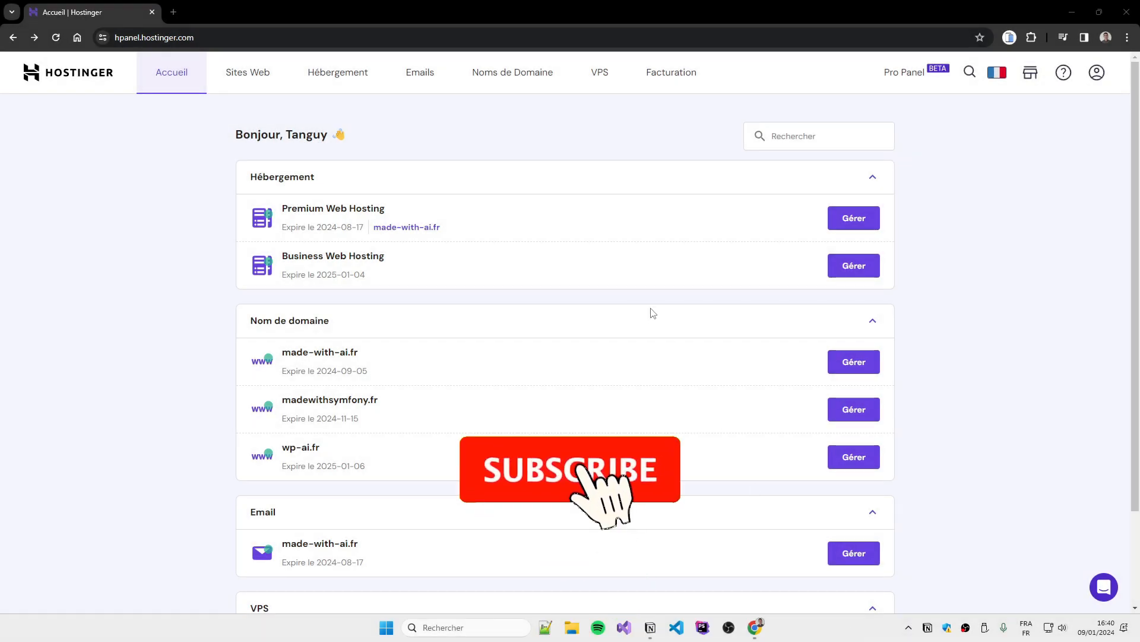
Add a new WordPress website hosted on the Business Web Hosting plan
left_click_drag(398, 262, 281, 271)
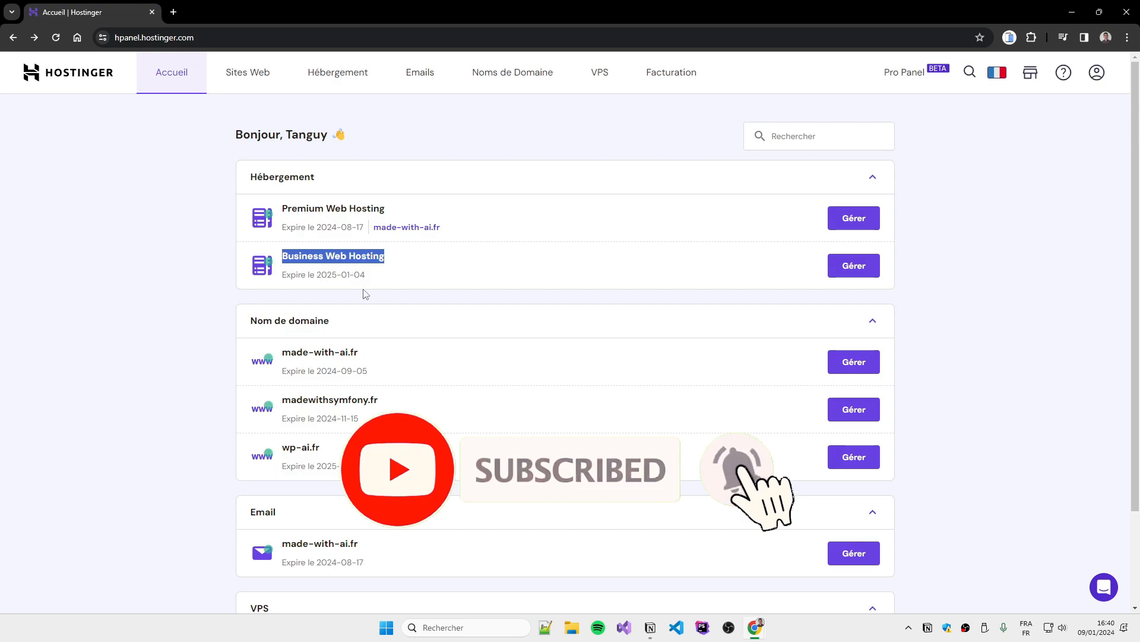
left_click(222, 257)
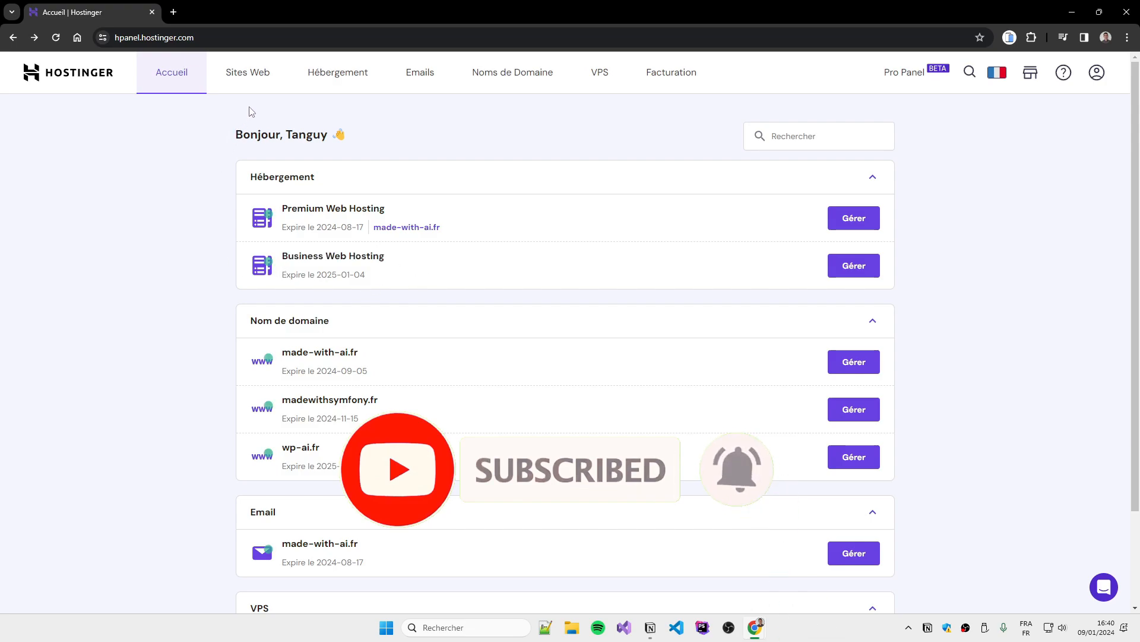
left_click(247, 72)
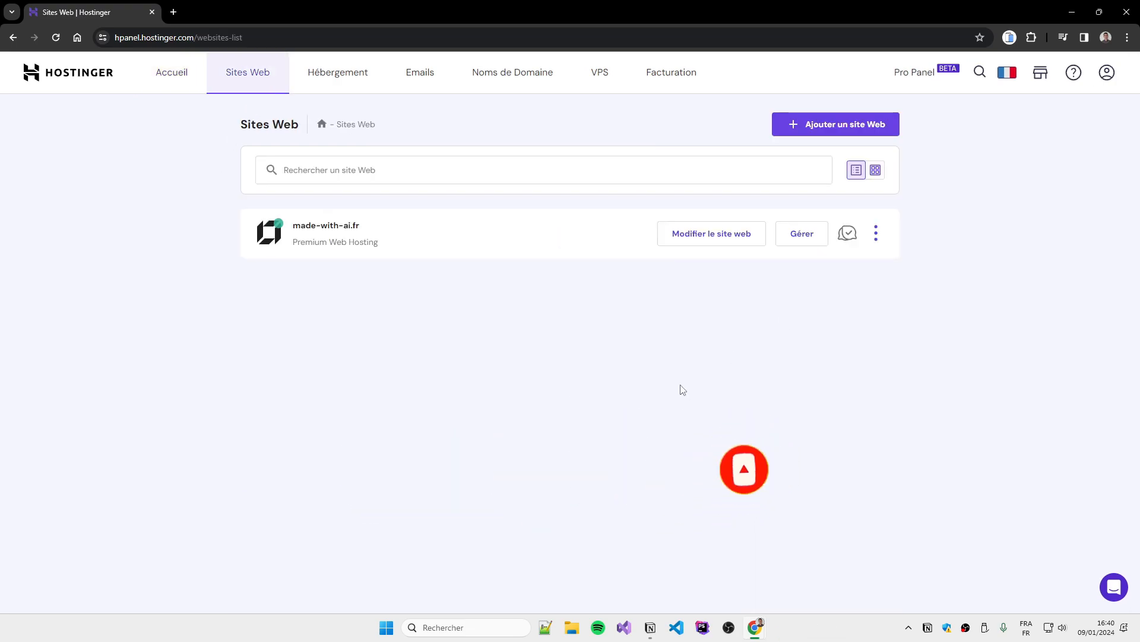
left_click(830, 131)
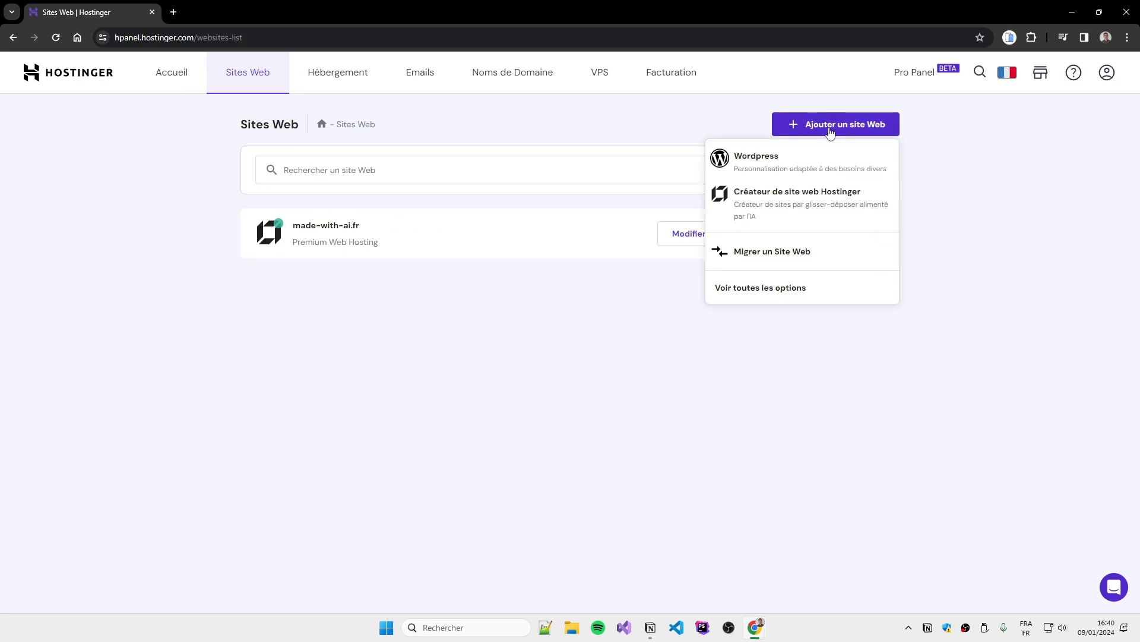
left_click(765, 164)
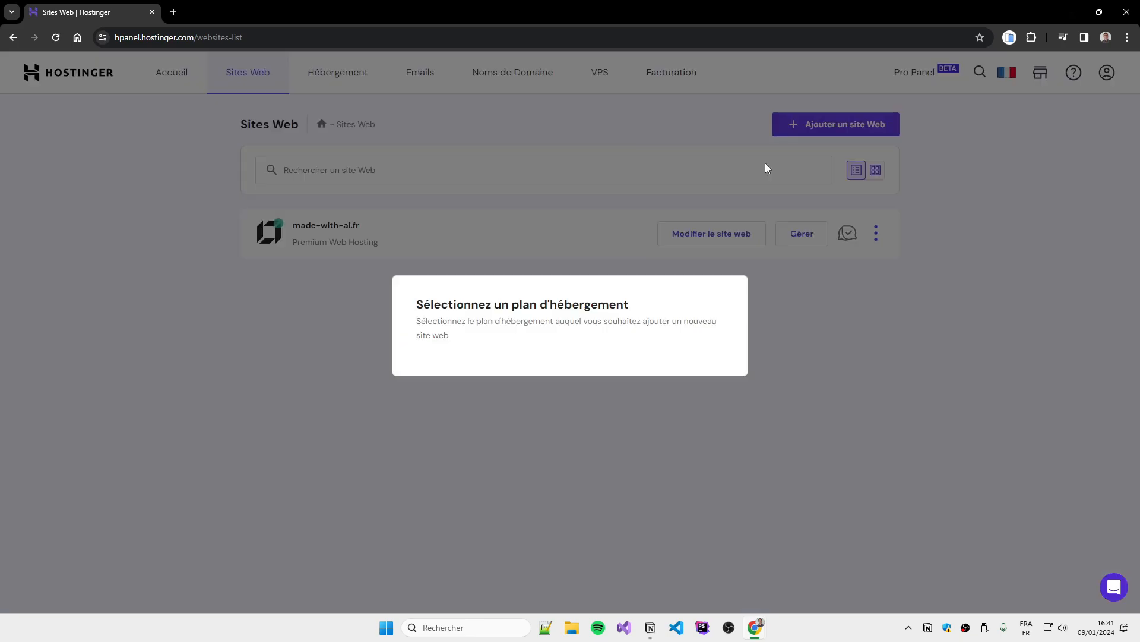
left_click(479, 337)
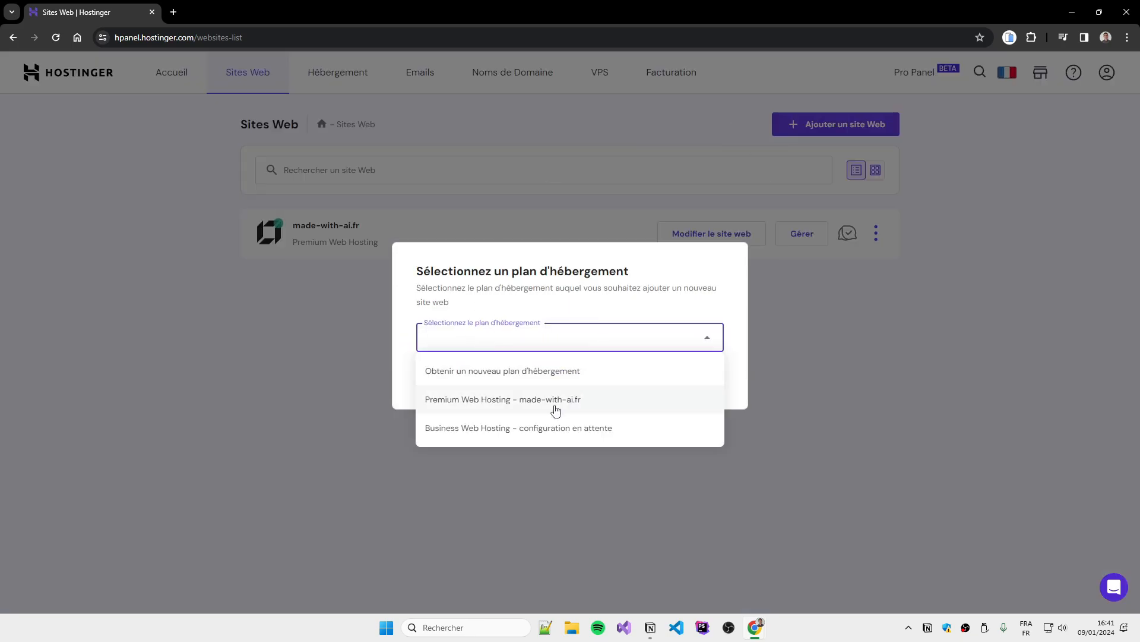
left_click(457, 429)
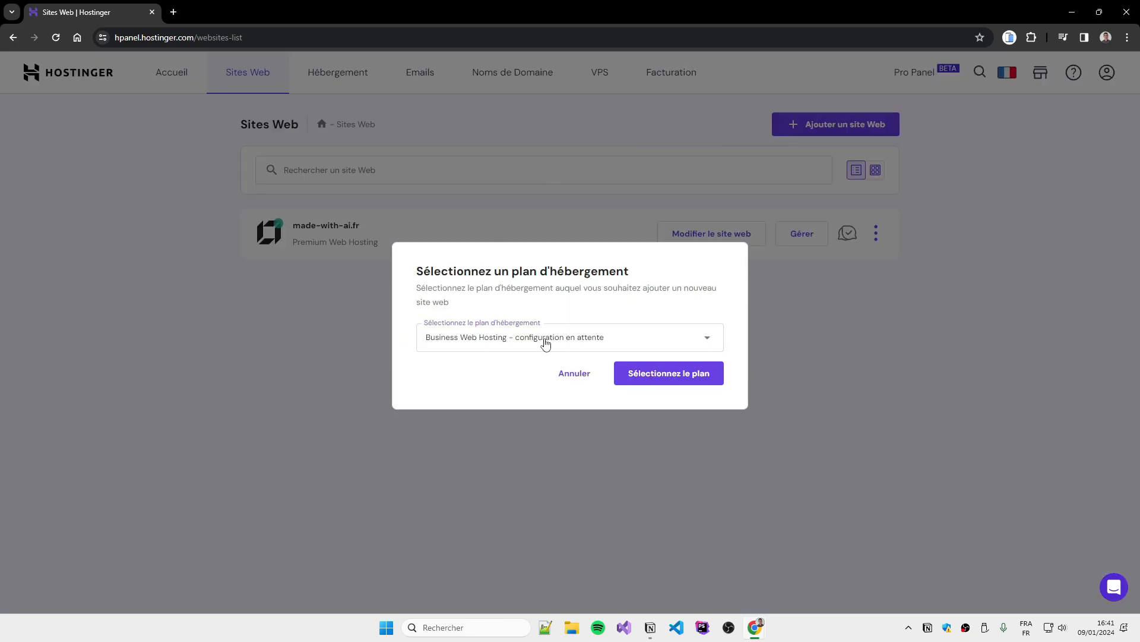
left_click(658, 379)
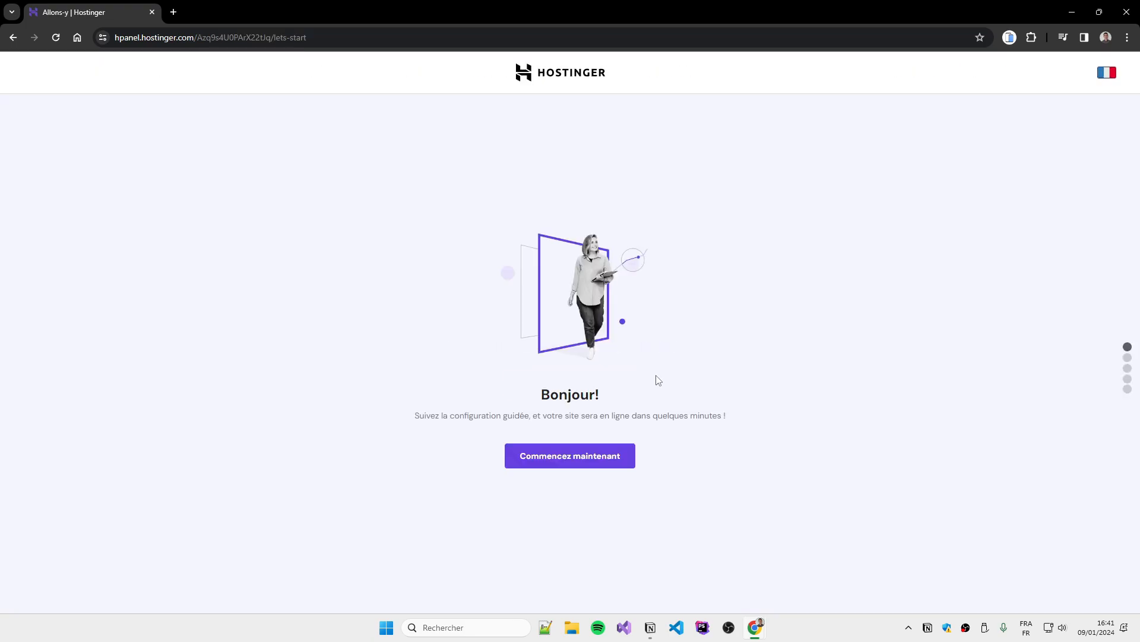
Start a new website and set its WordPress administrator password
left_click(552, 467)
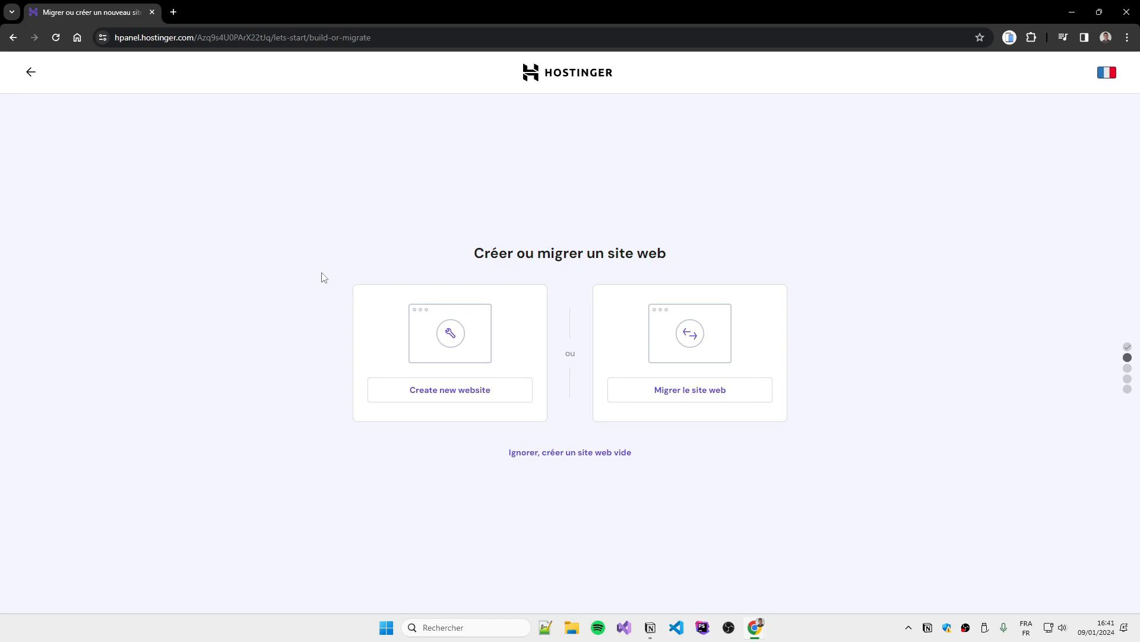
left_click(446, 396)
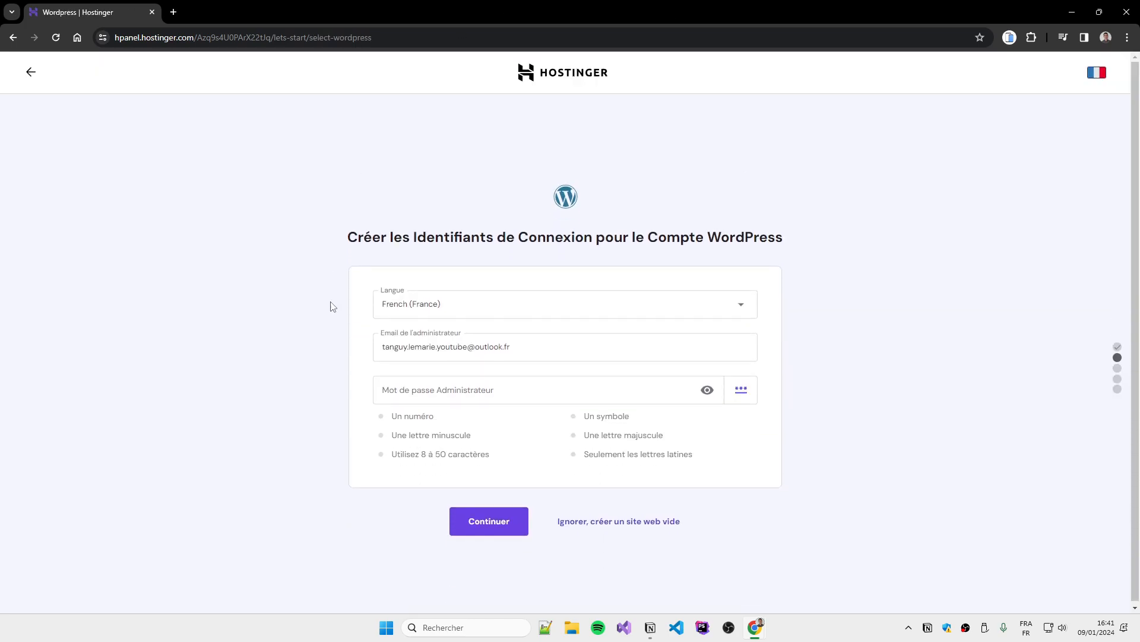
left_click(455, 386)
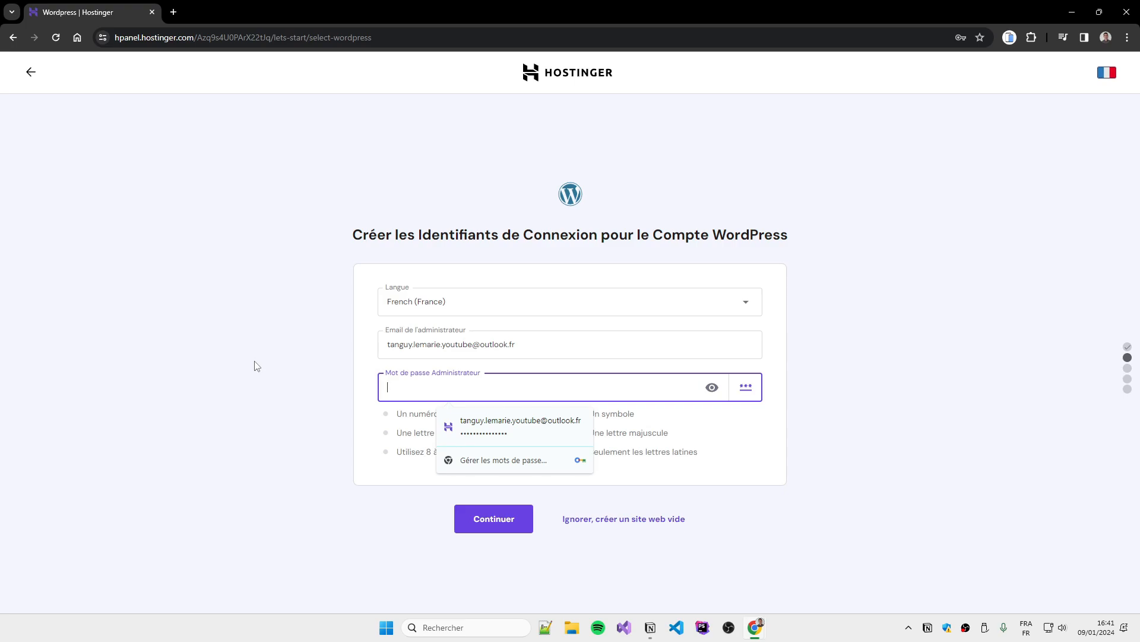
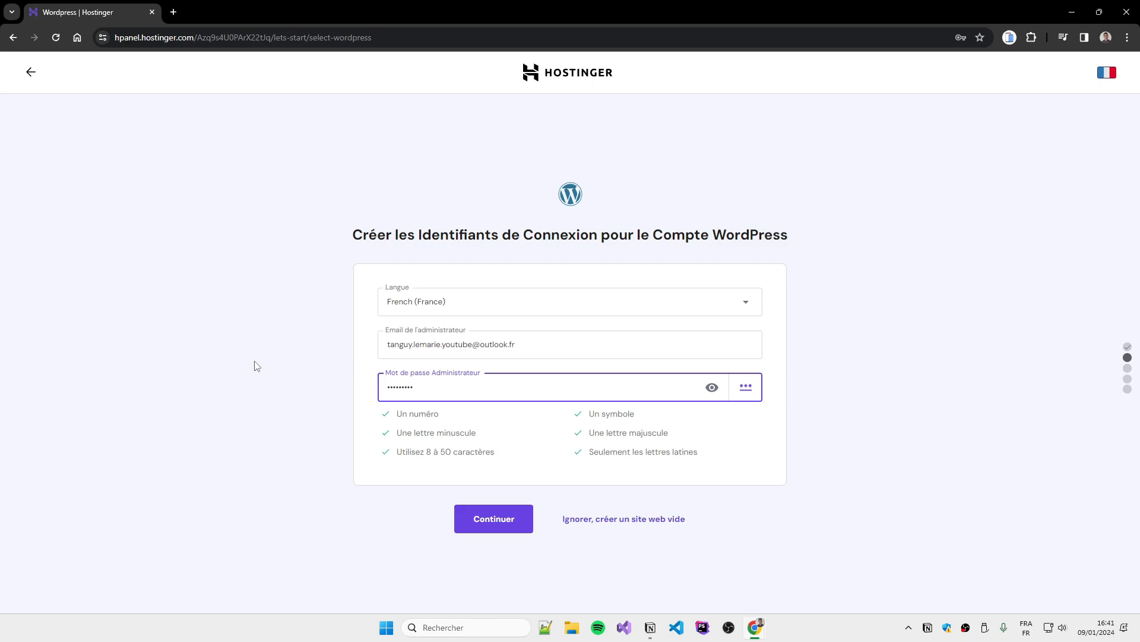
left_click(711, 386)
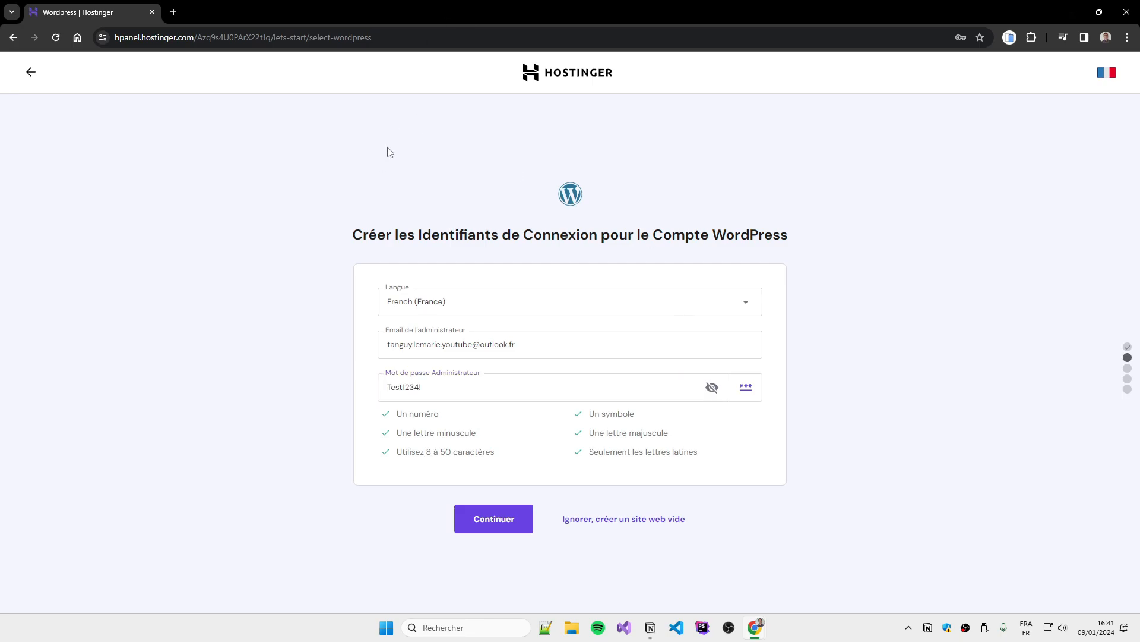
left_click(484, 522)
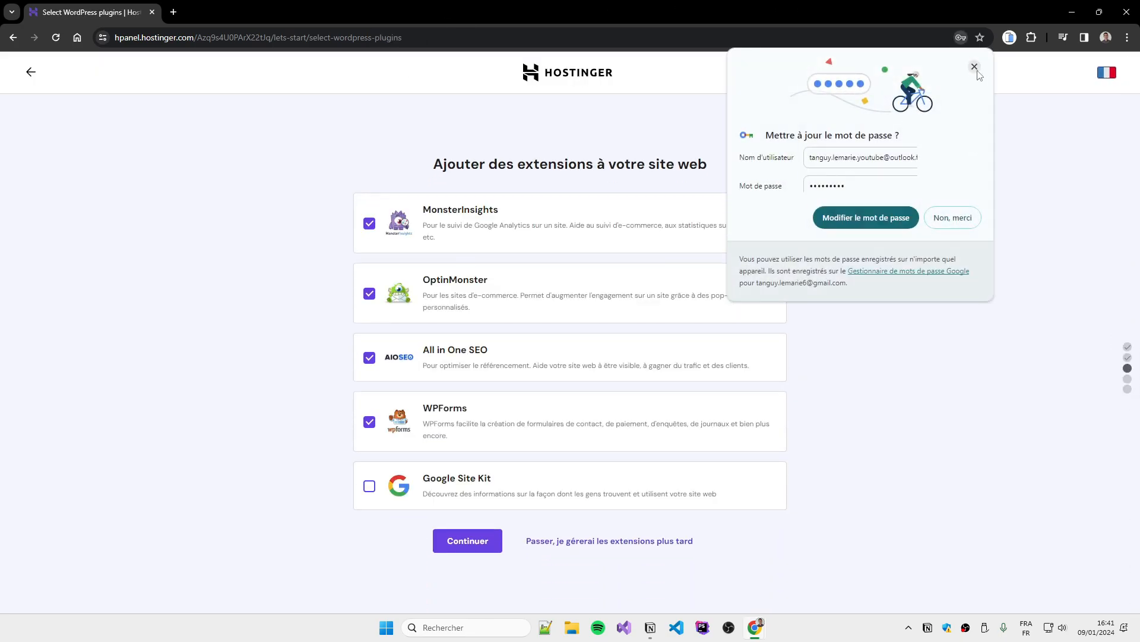
left_click(974, 68)
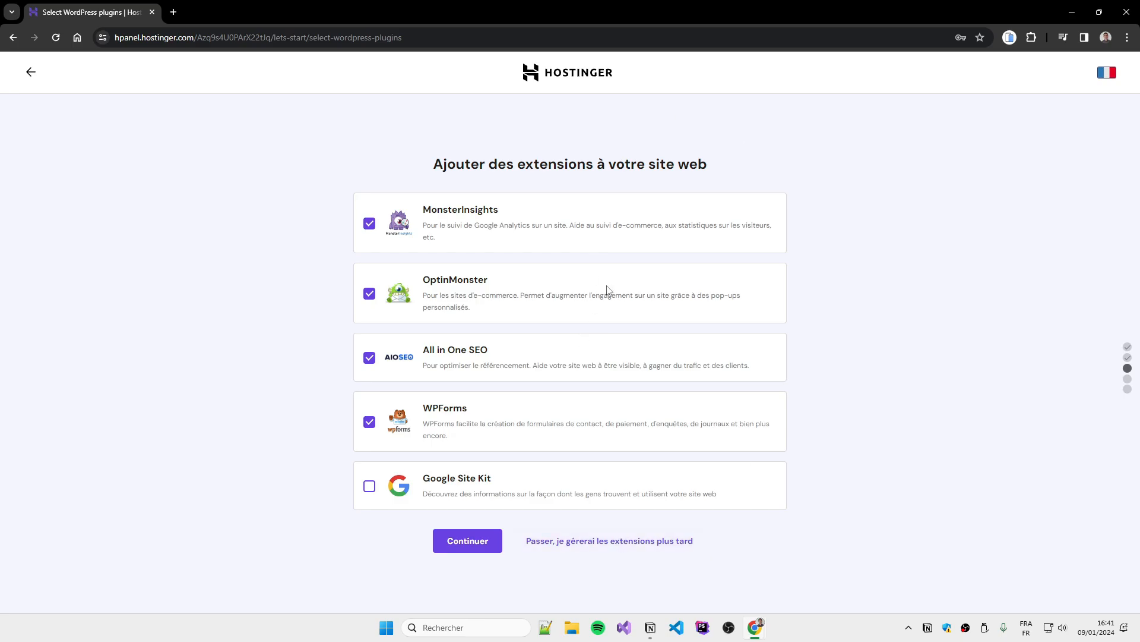
Skip plugins, pick the Hostinger Blog template and choose page layout 2
left_click(635, 544)
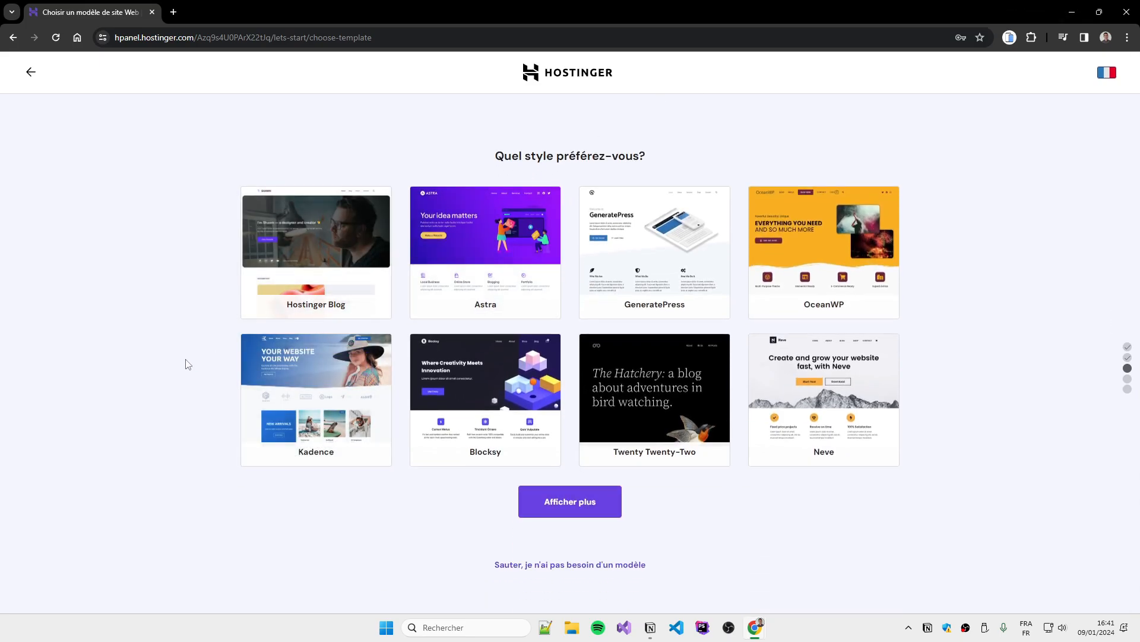
mouse_move(311, 245)
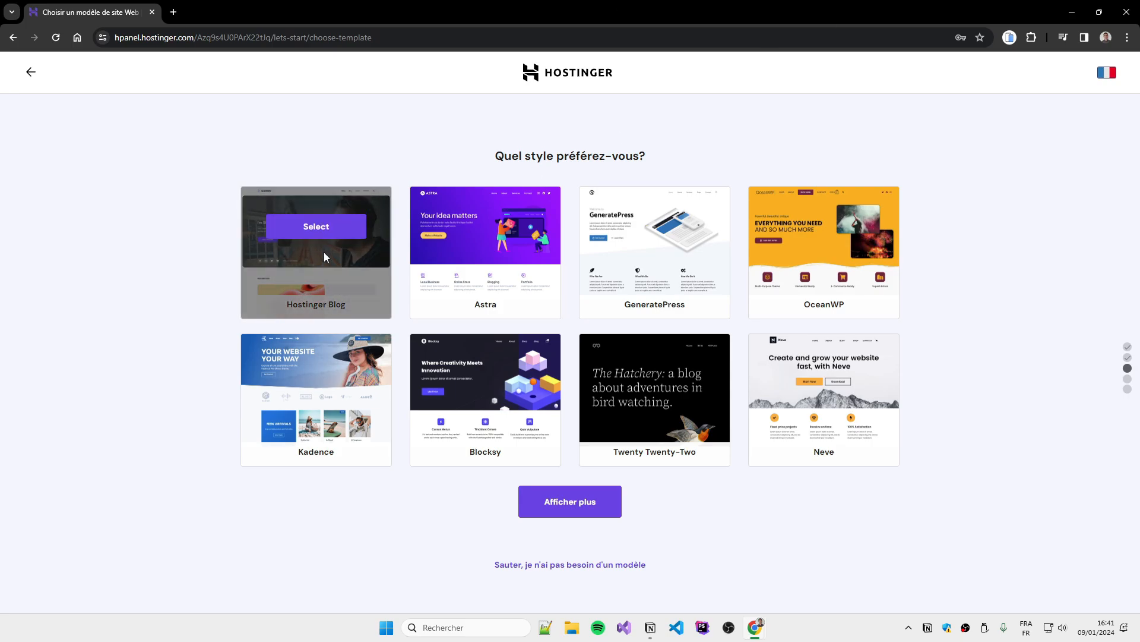
left_click(315, 236)
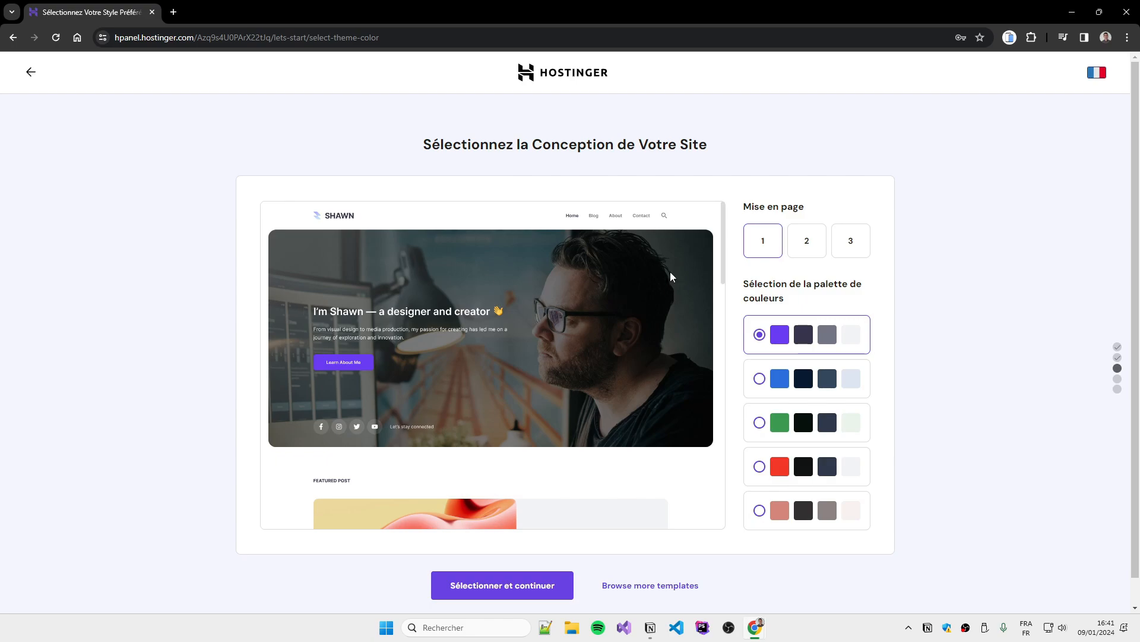
scroll(723, 264, "down", 1)
scroll(723, 273, "up", 1)
scroll(532, 386, "down", 2)
scroll(534, 384, "up", 2)
left_click(850, 244)
left_click(763, 242)
left_click(805, 242)
Compare colour palettes, apply the blue one and confirm the design
left_click_drag(723, 253, 724, 356)
left_click_drag(721, 384, 697, 235)
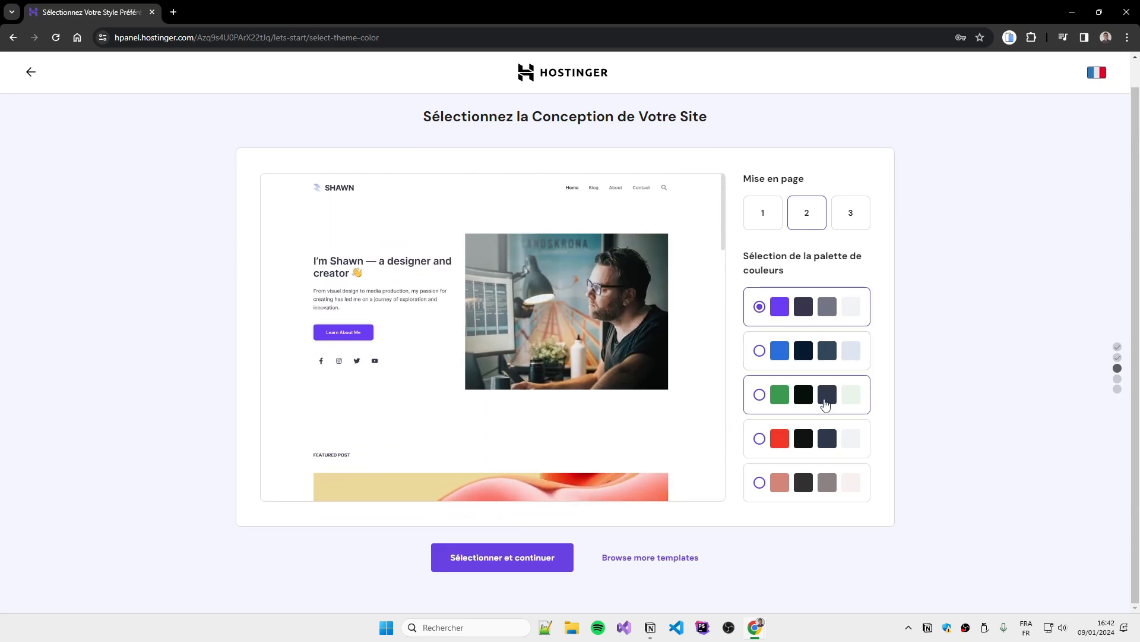
left_click(797, 388)
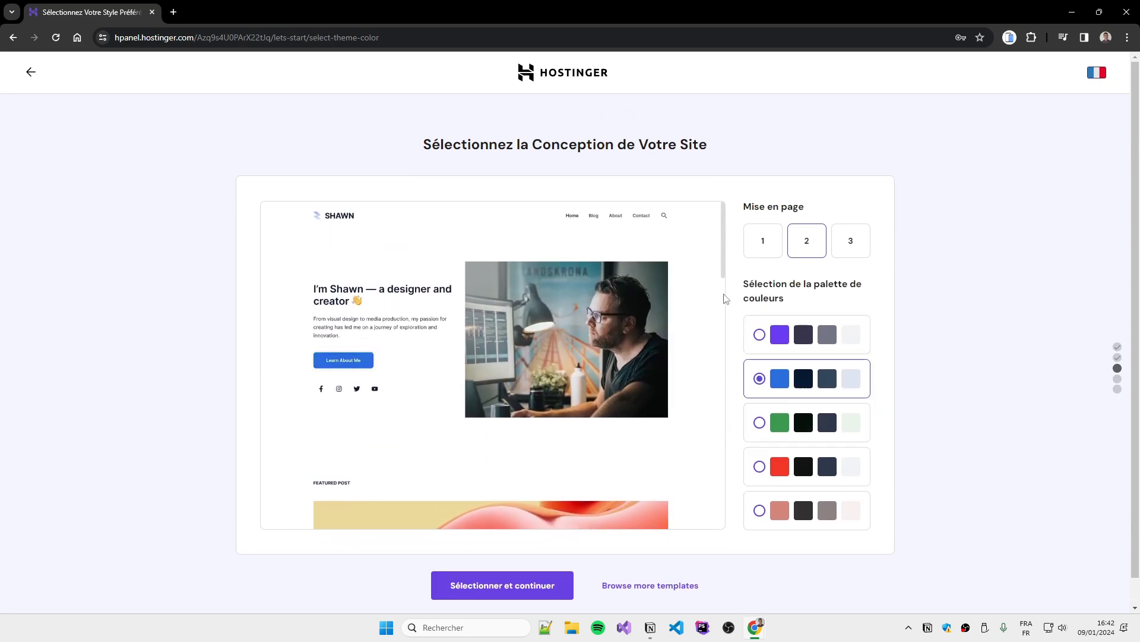
left_click(814, 330)
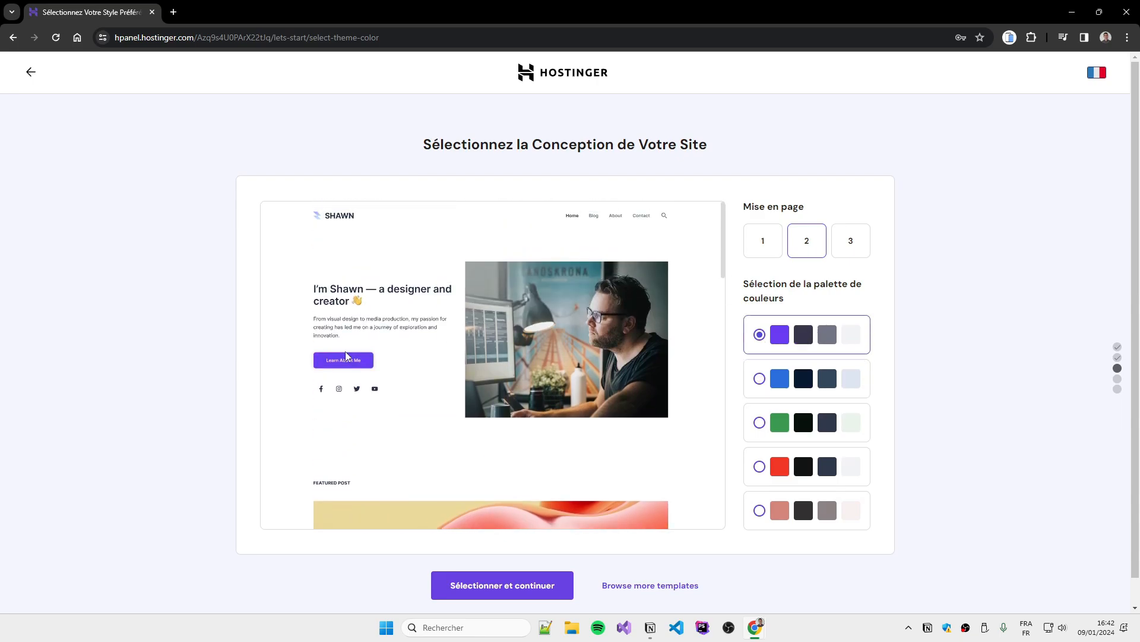
left_click(796, 423)
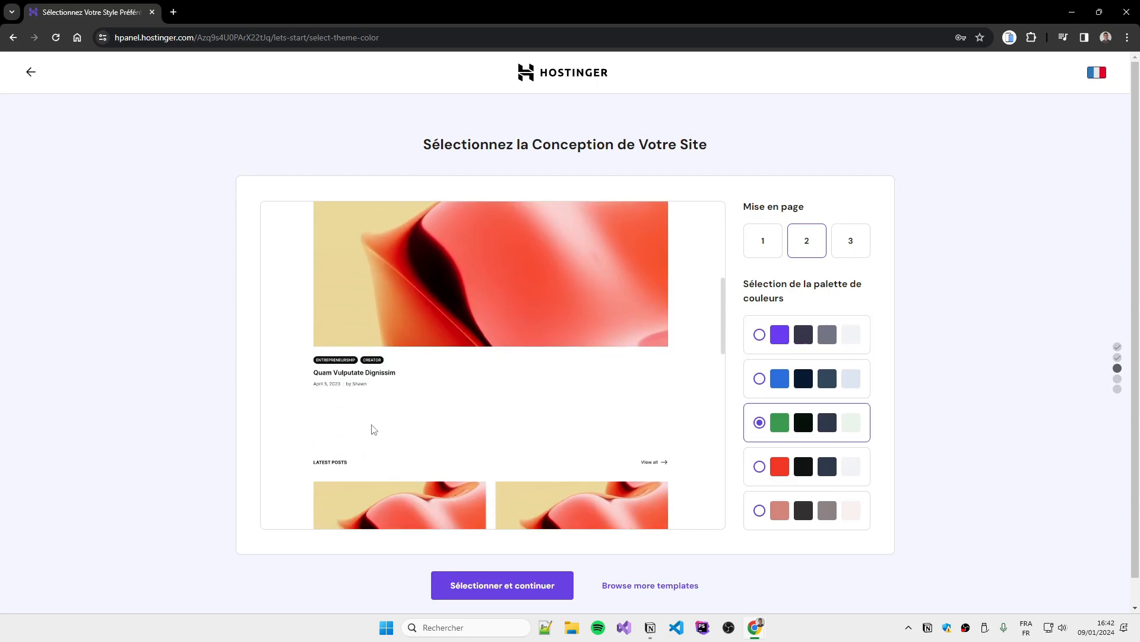
left_click(774, 331)
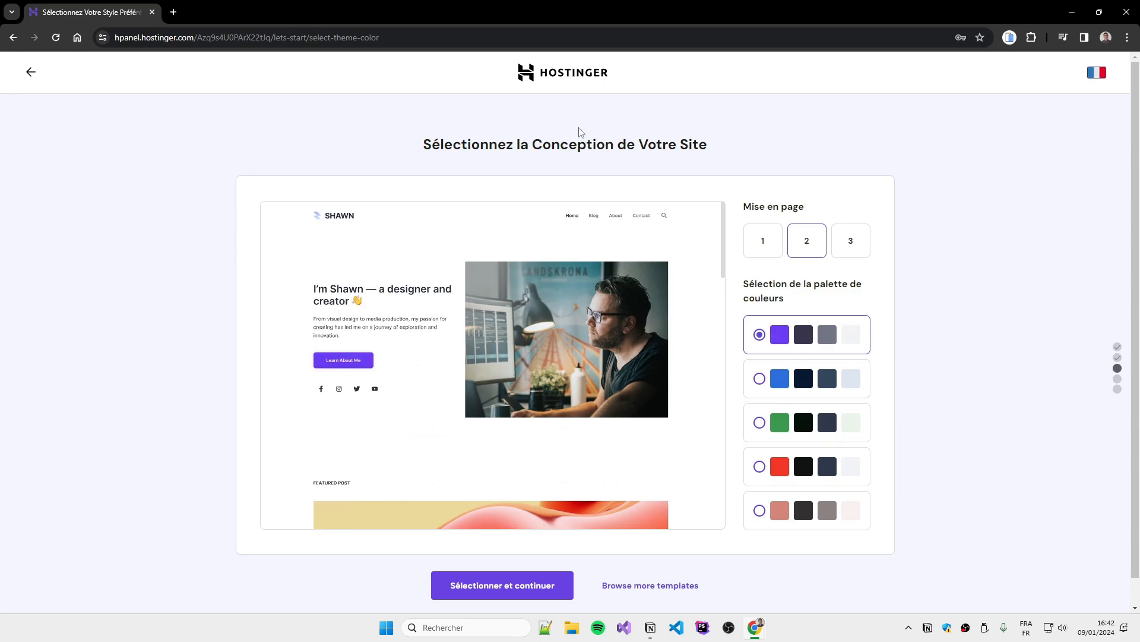
left_click(771, 385)
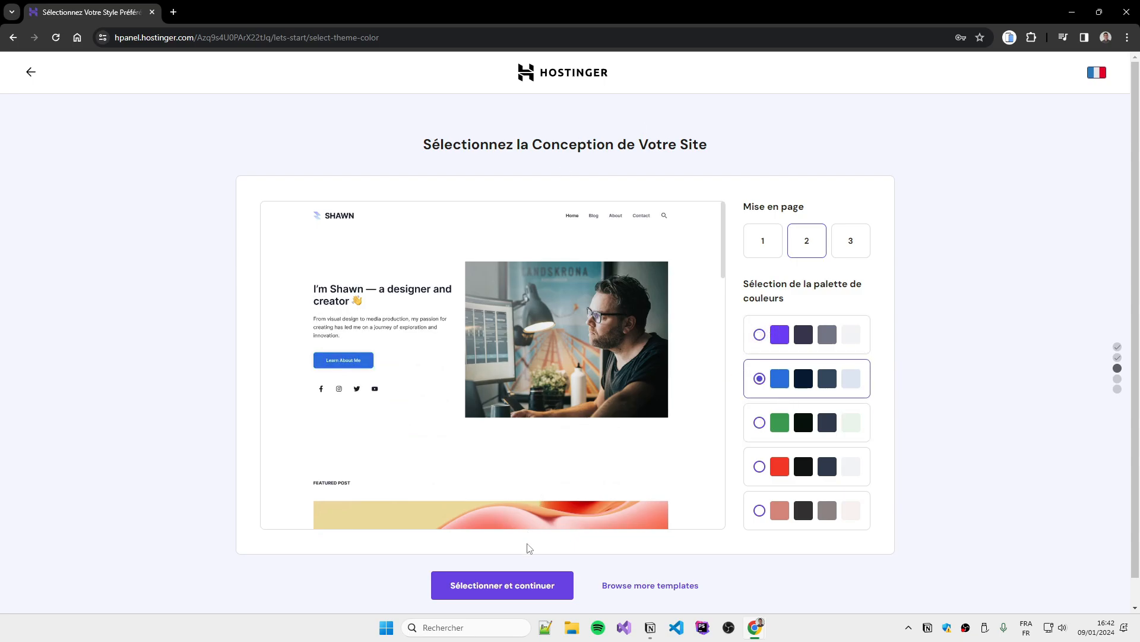
left_click(524, 582)
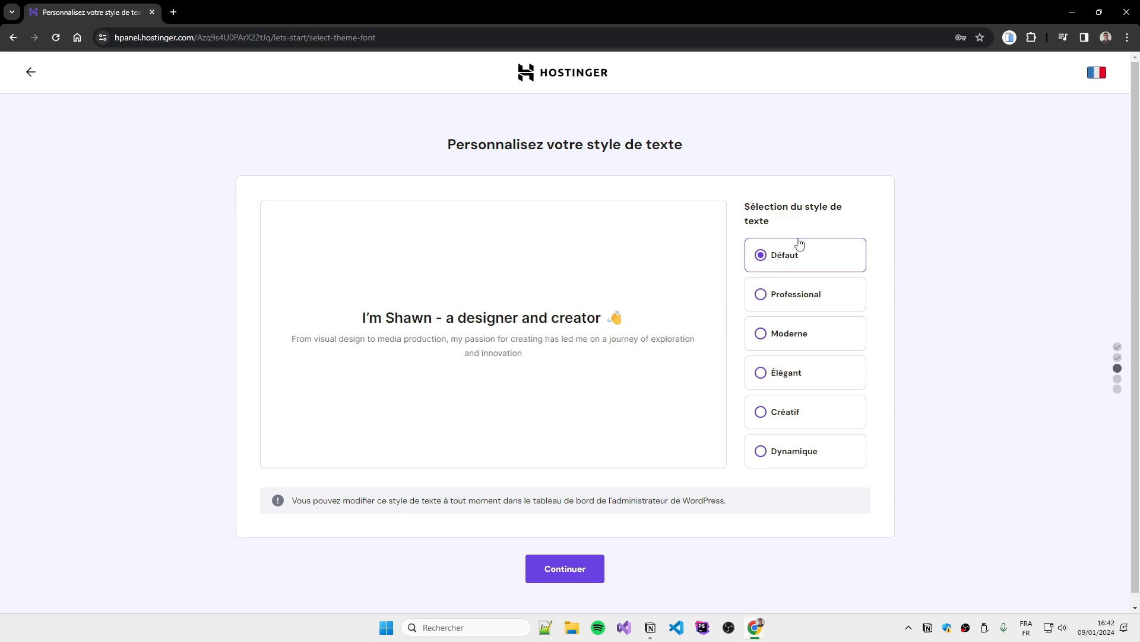
Compare the Moderne, Élégant and Créatif styles, then choose Professional and continue
left_click(779, 334)
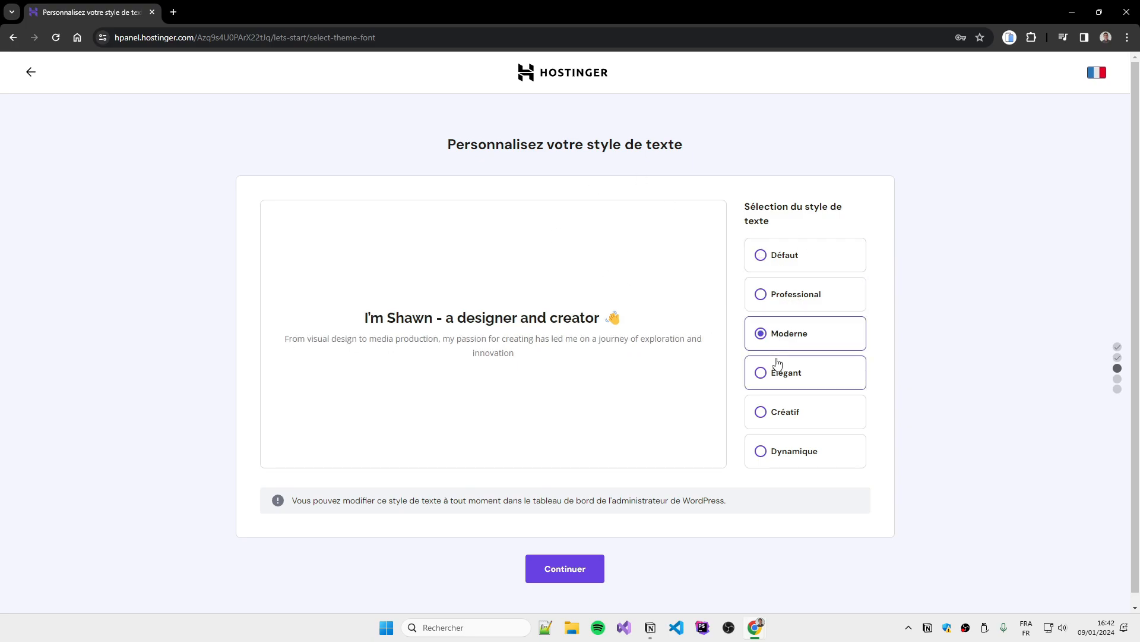
left_click(777, 364)
left_click(783, 413)
left_click(812, 293)
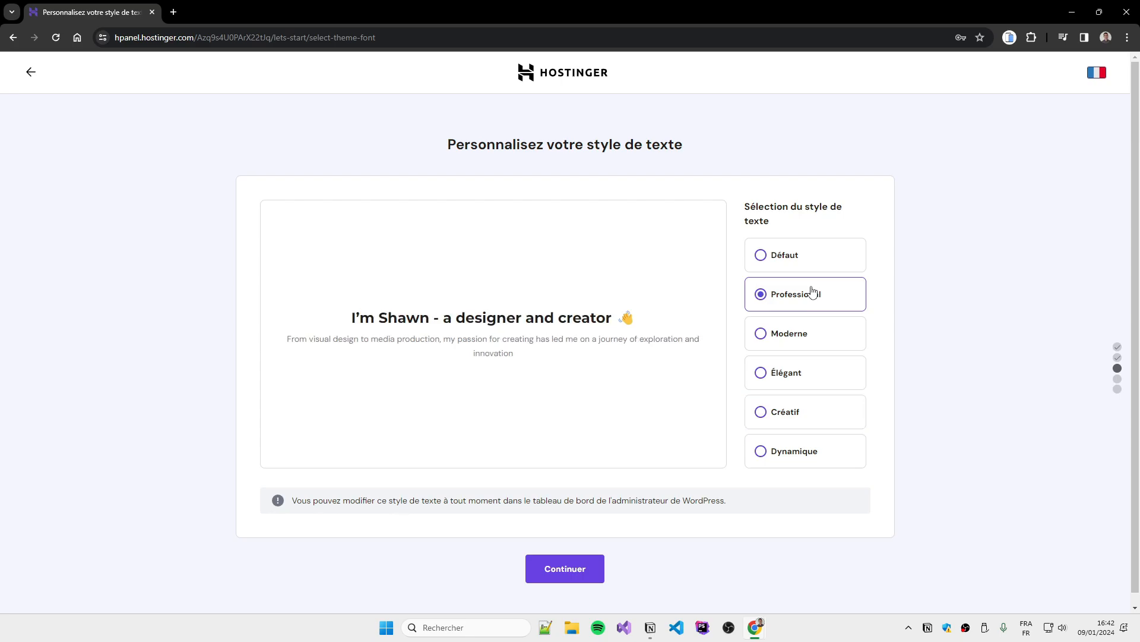
left_click(566, 570)
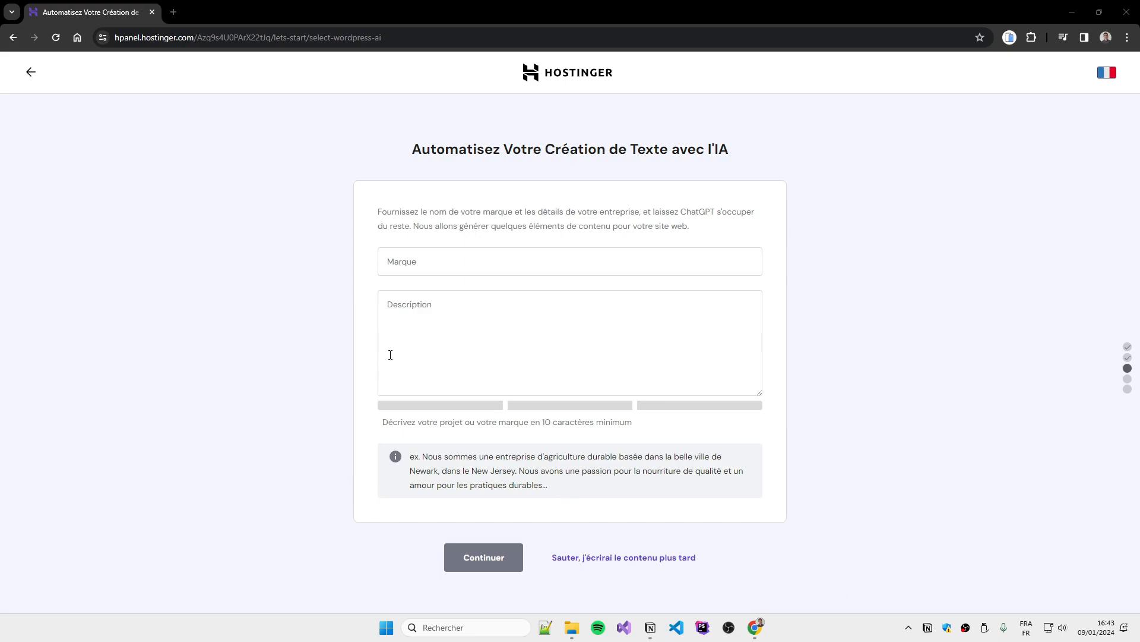
Enter brand 'Phone Review' and the description 'Je souhaite créer un blog ou je partage mon avis sur…'
left_click(404, 263)
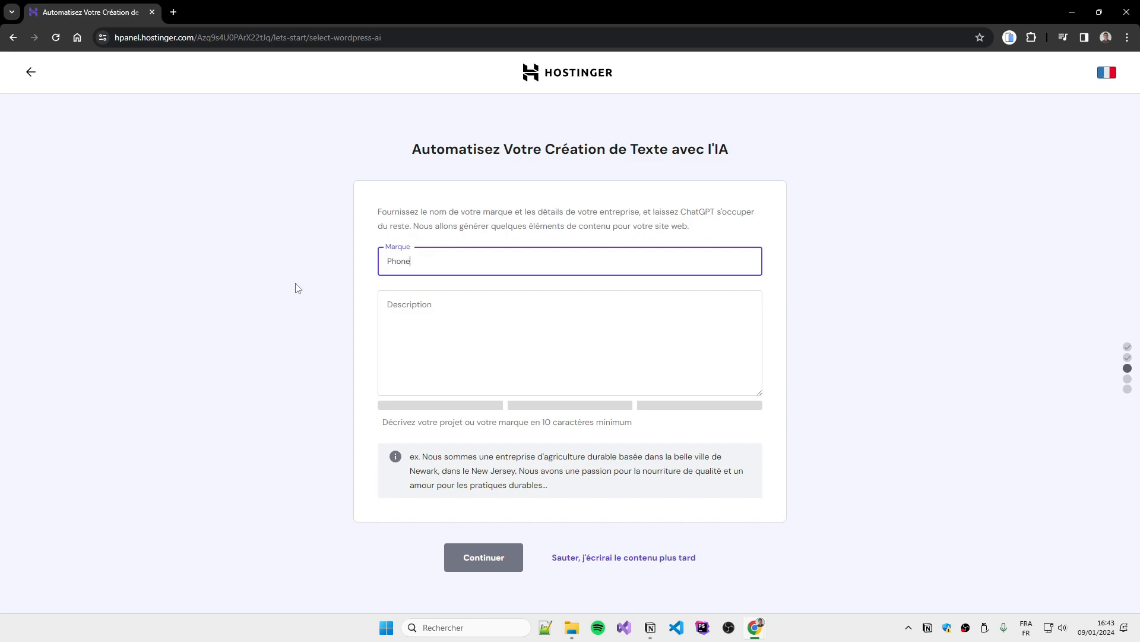
key("Tab")
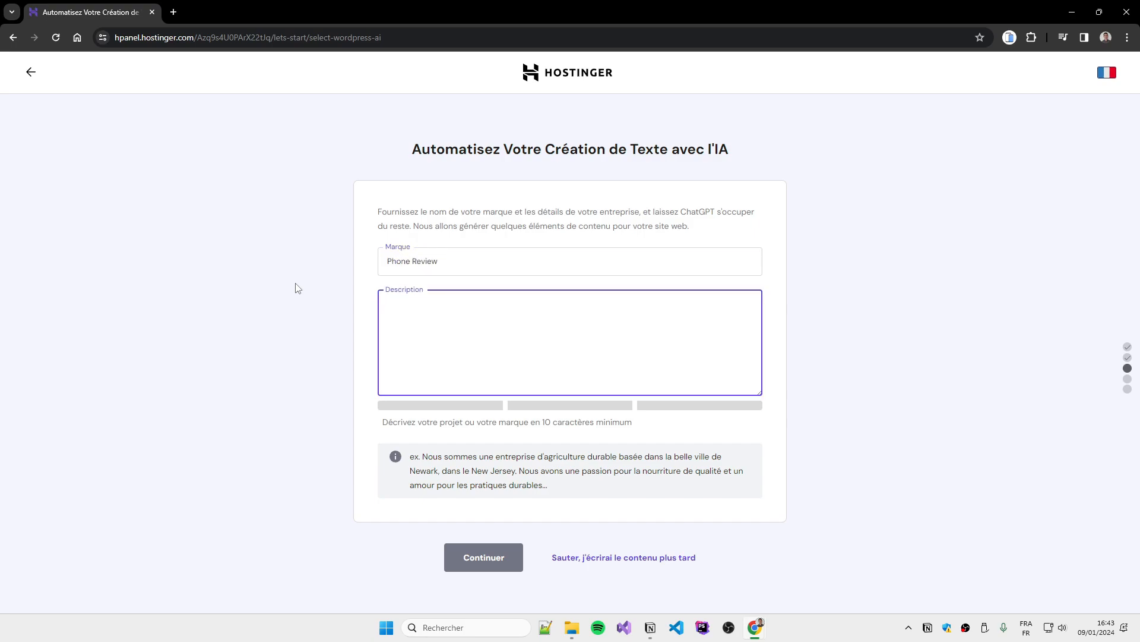
type("J")
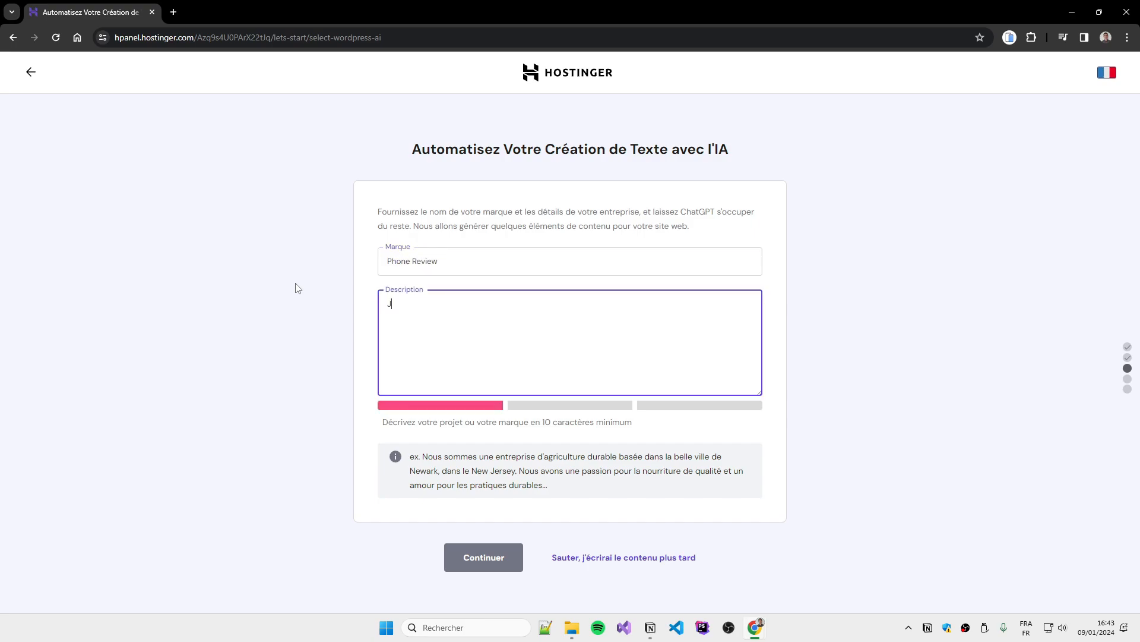
type("e souhaite c")
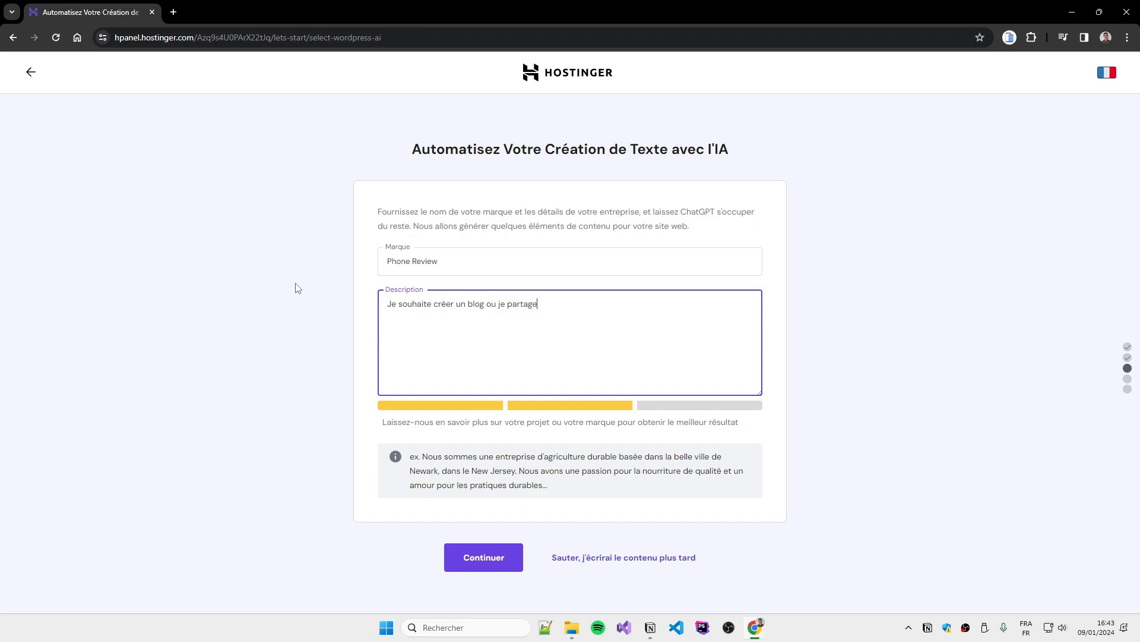
type("réer un blog ou je partage mon avis sur les smartphones")
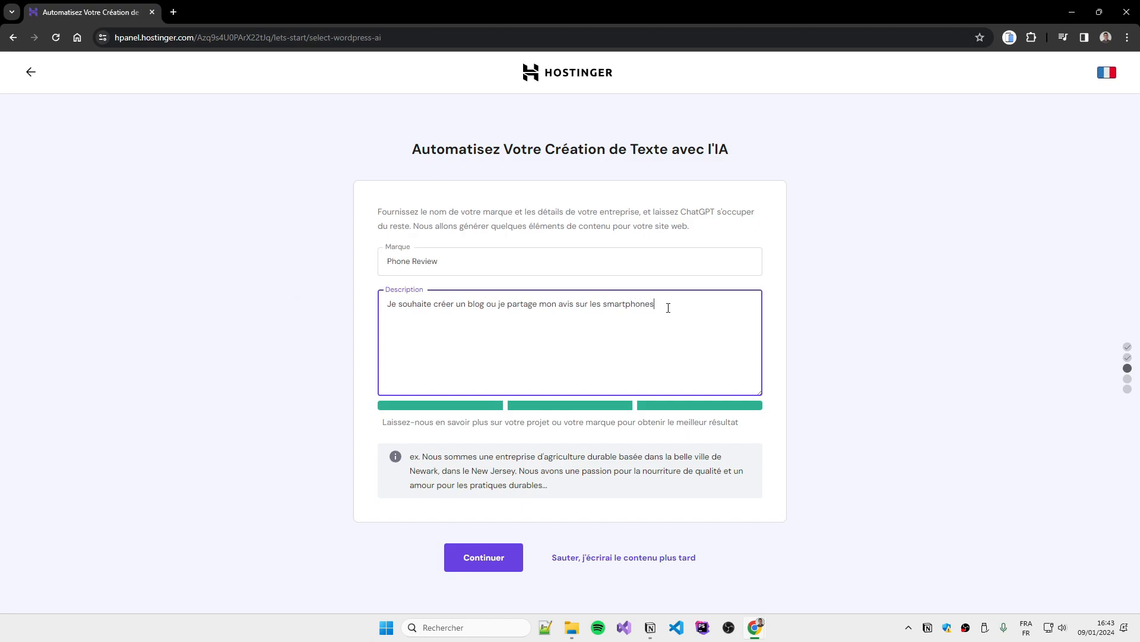
Select the wp-ai.fr domain, finalise the setup and open the site management panel
left_click(457, 556)
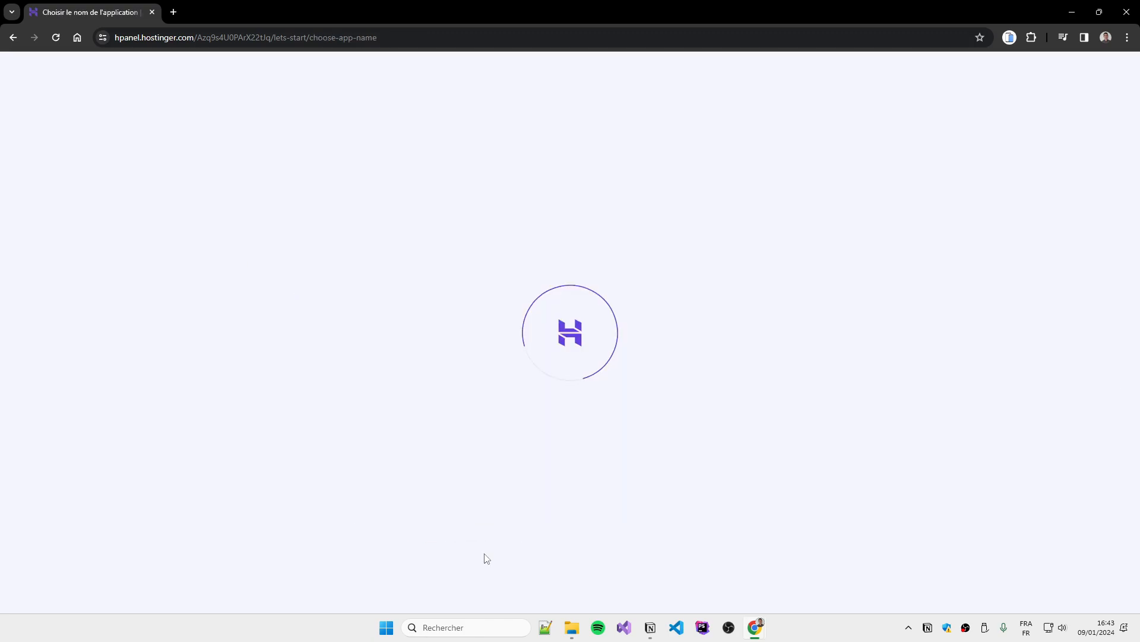
left_click(523, 380)
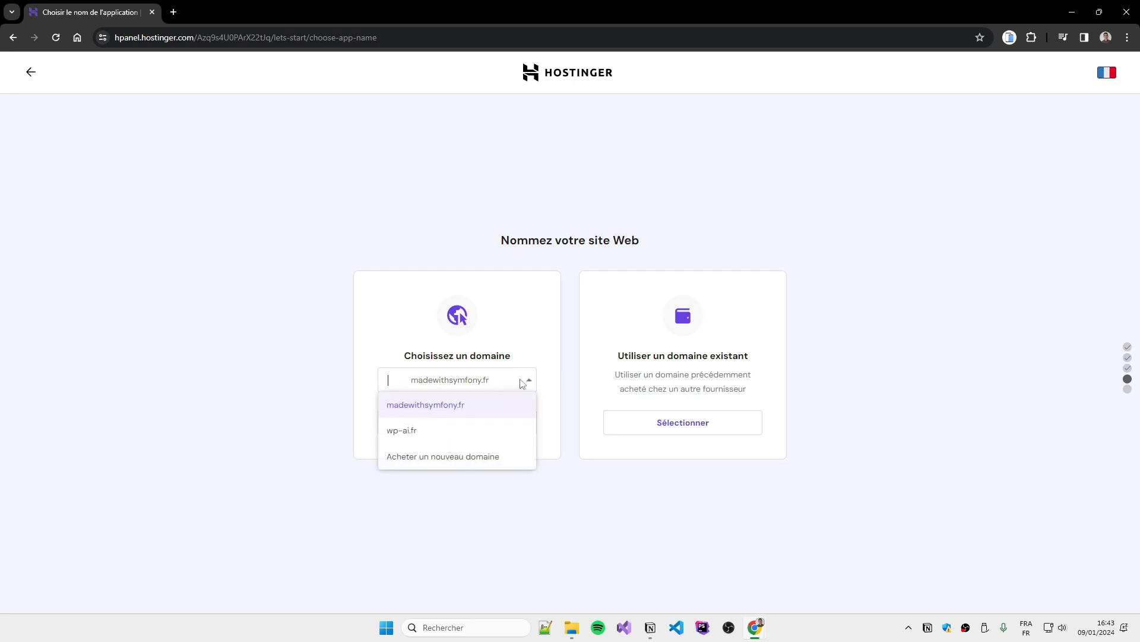
left_click(461, 440)
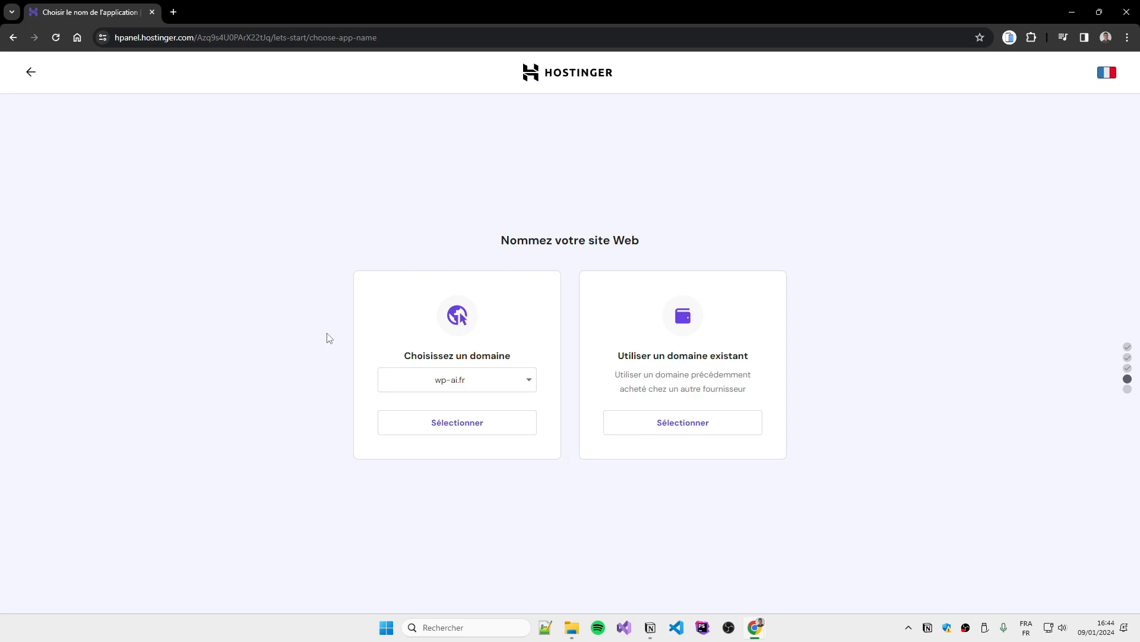
left_click(435, 424)
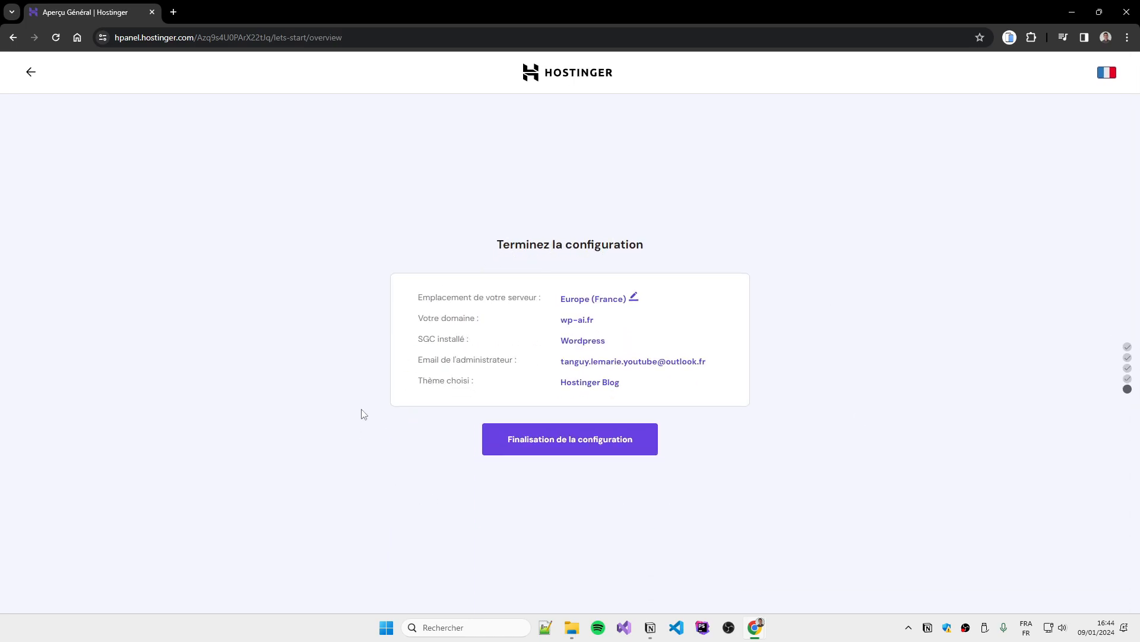
left_click(574, 440)
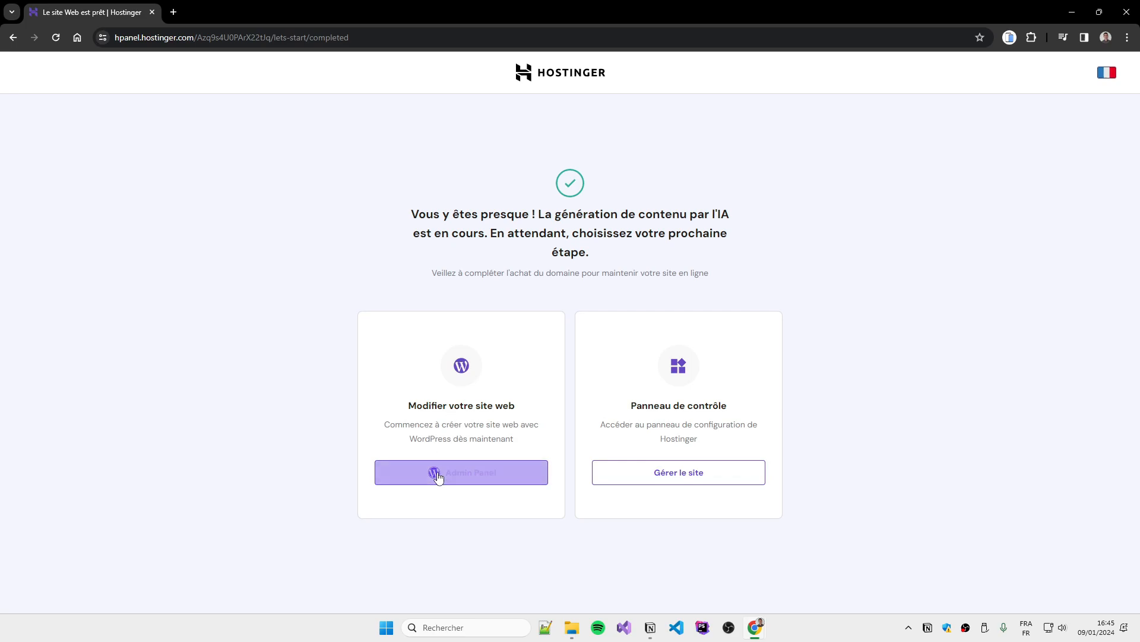
left_click(666, 474)
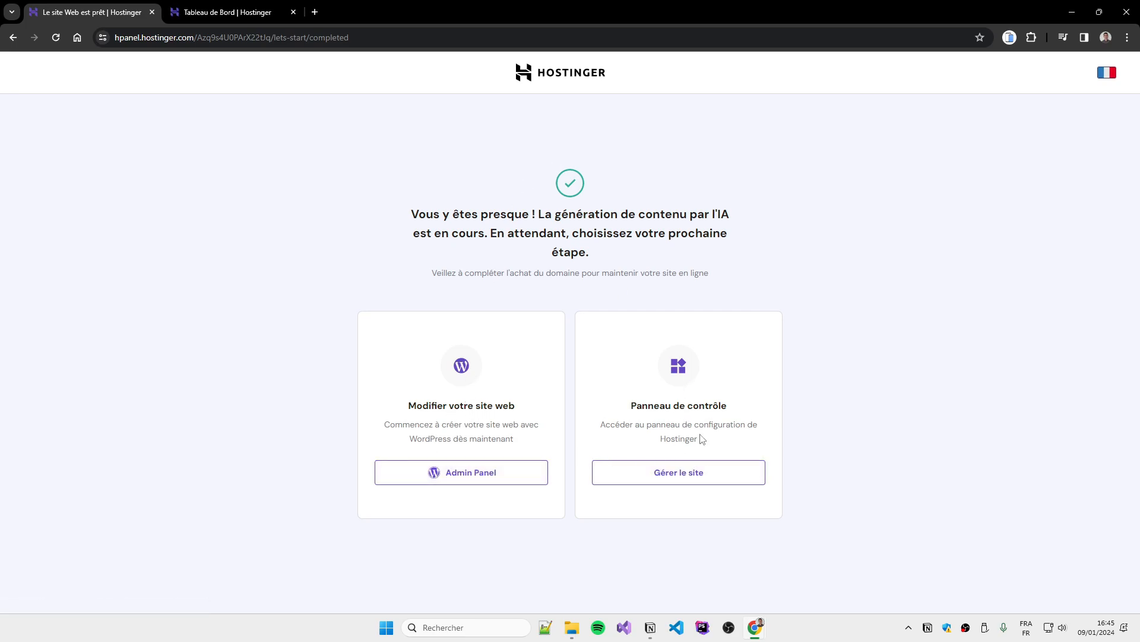
left_click(237, 13)
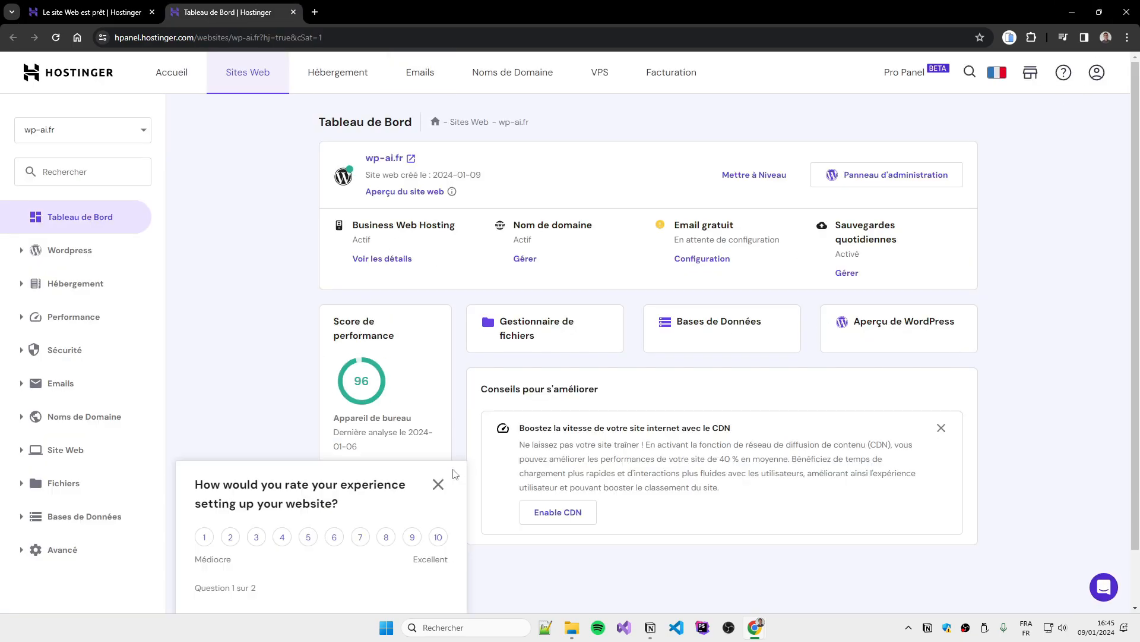
left_click(439, 484)
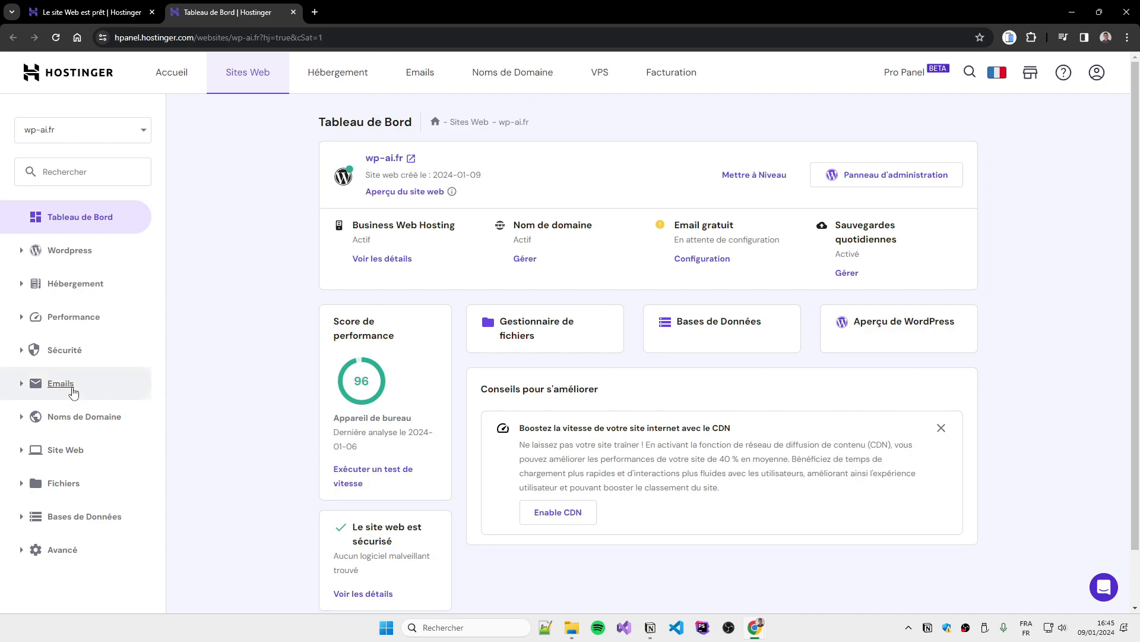
left_click(23, 355)
left_click(23, 356)
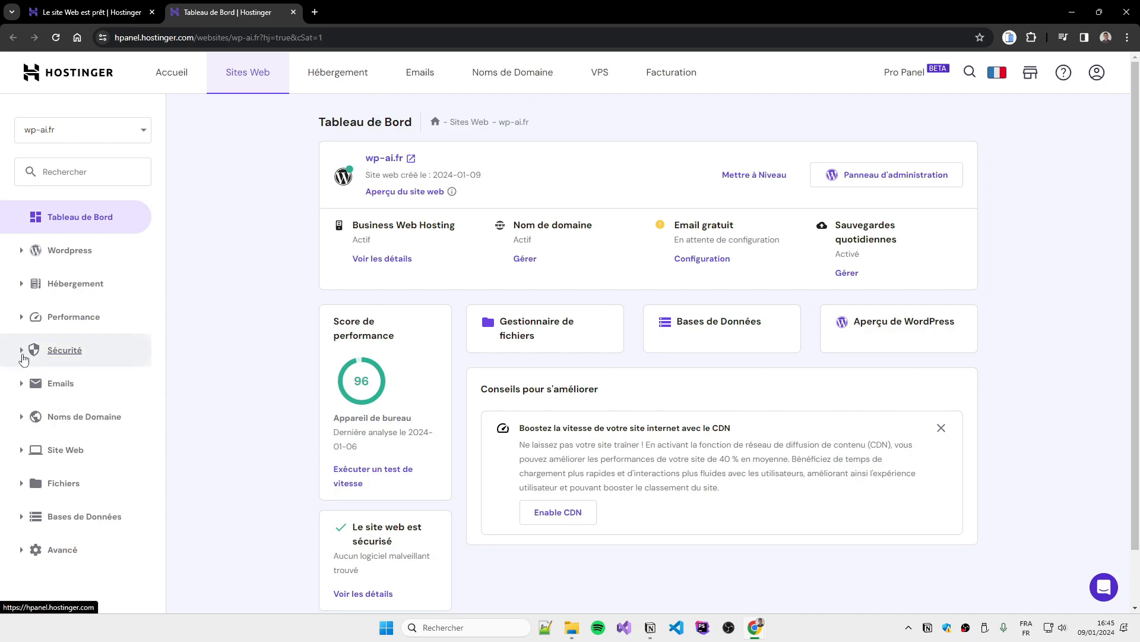
scroll(823, 356, "down", 1)
left_click_drag(732, 370, 524, 374)
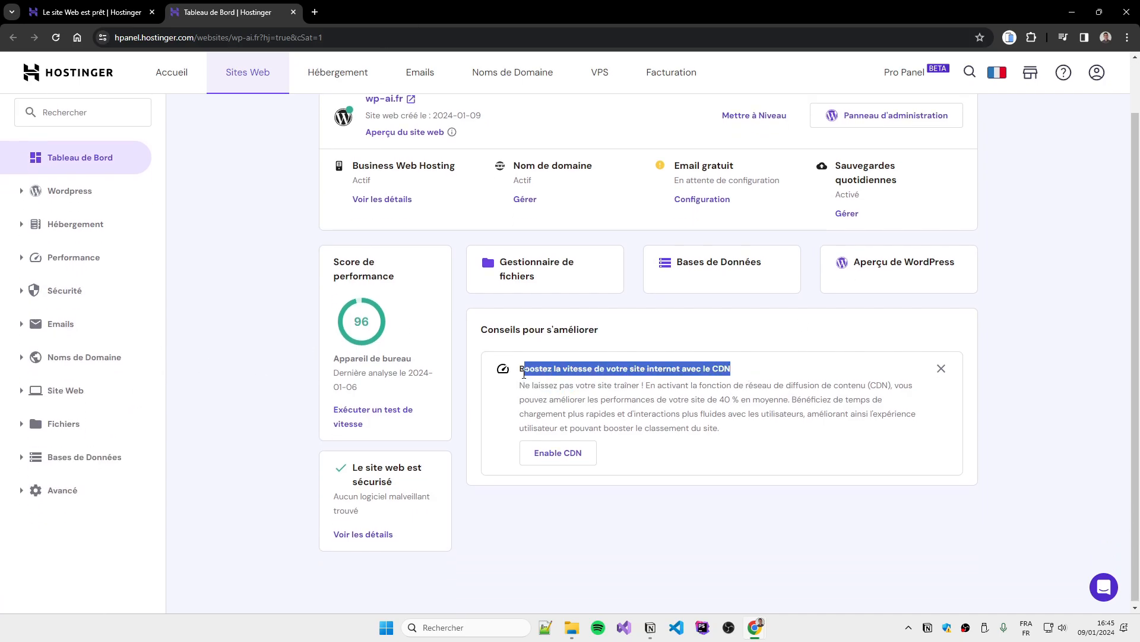
left_click(522, 376)
left_click(21, 424)
left_click(20, 424)
left_click(113, 13)
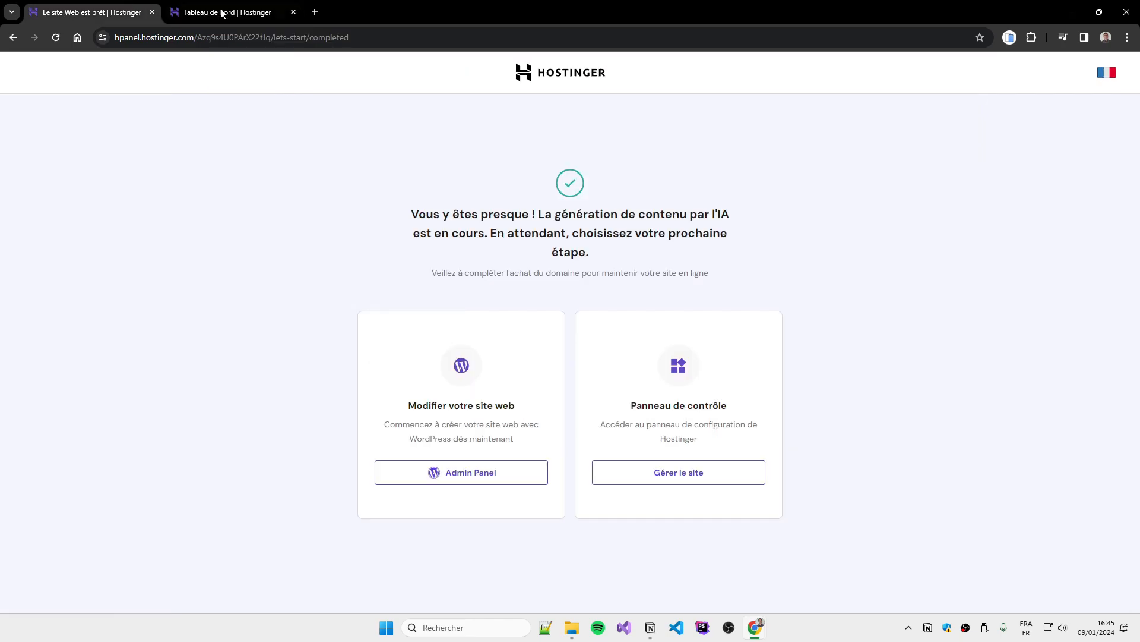
Open the new site's WordPress admin and close the setup-complete page
left_click(435, 472)
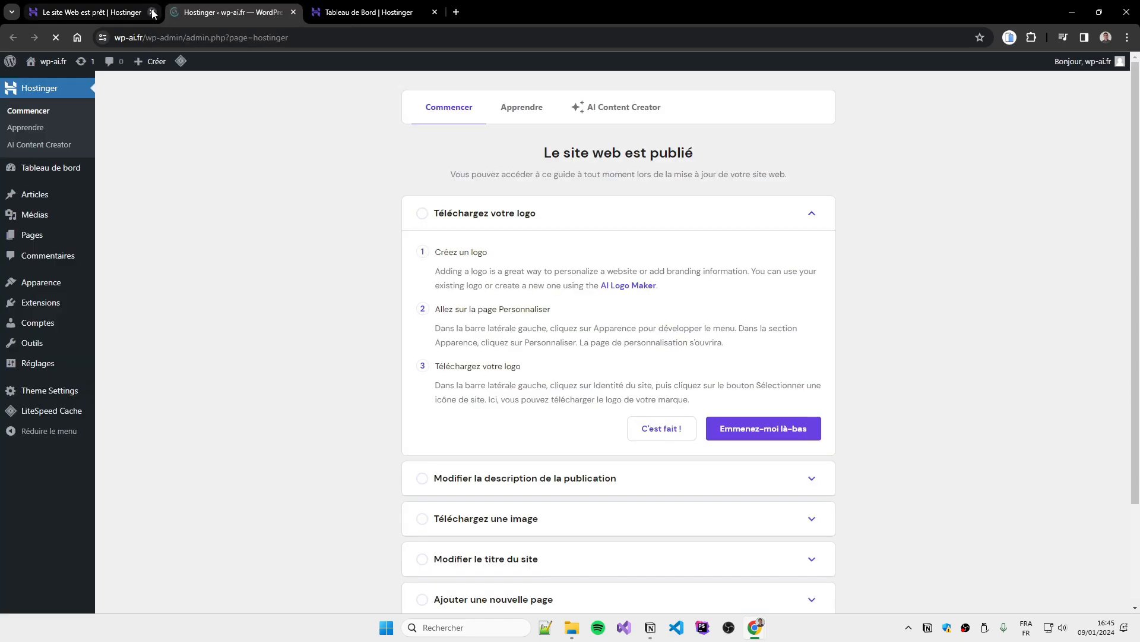
left_click(152, 12)
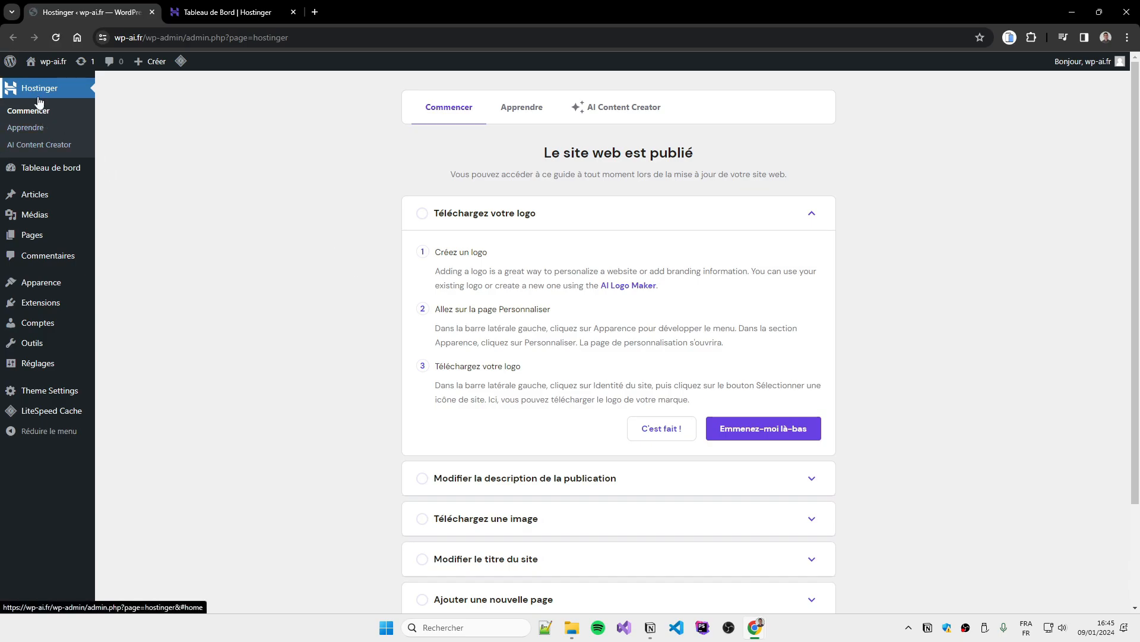
scroll(562, 360, "down", 3)
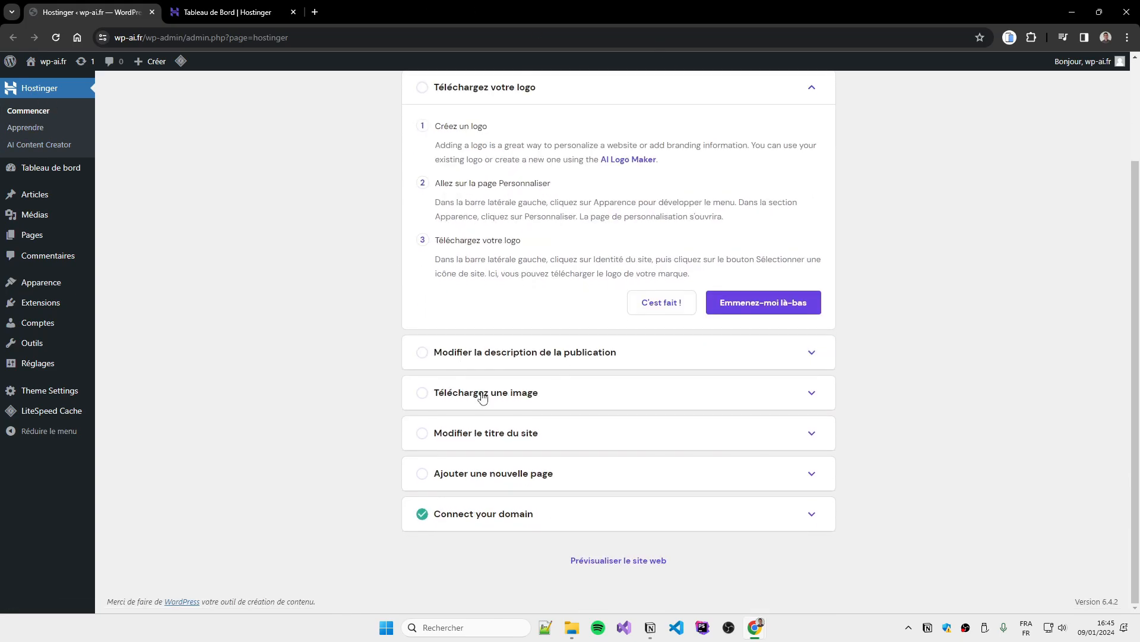
scroll(482, 398, "up", 3)
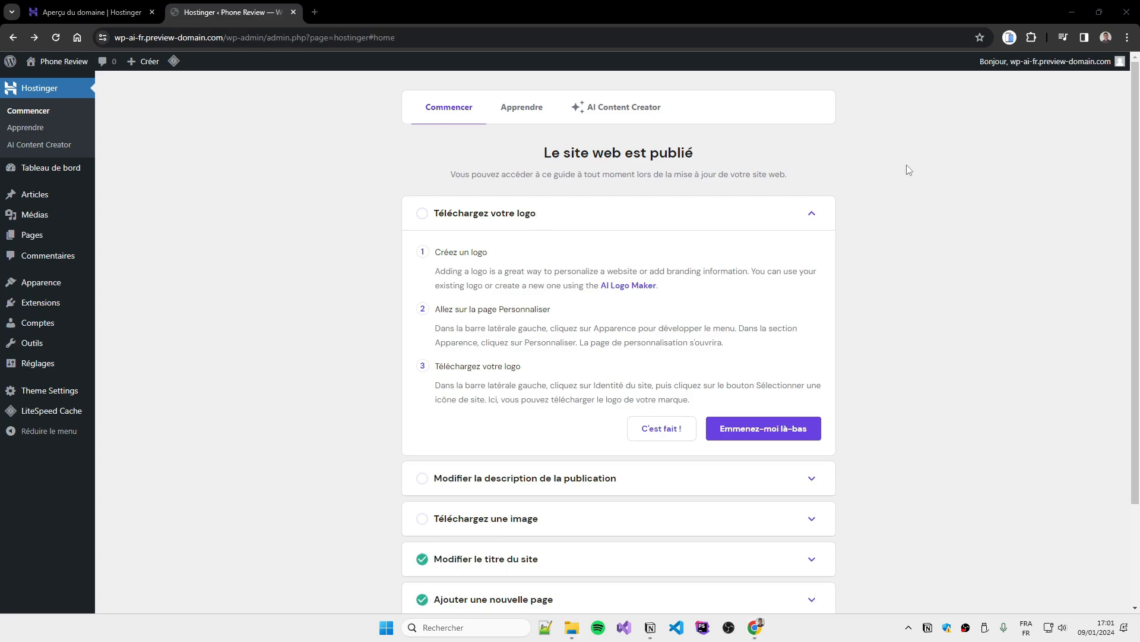
Mark the logo, description and image checklist items done, then view the homepage
mouse_move(63, 73)
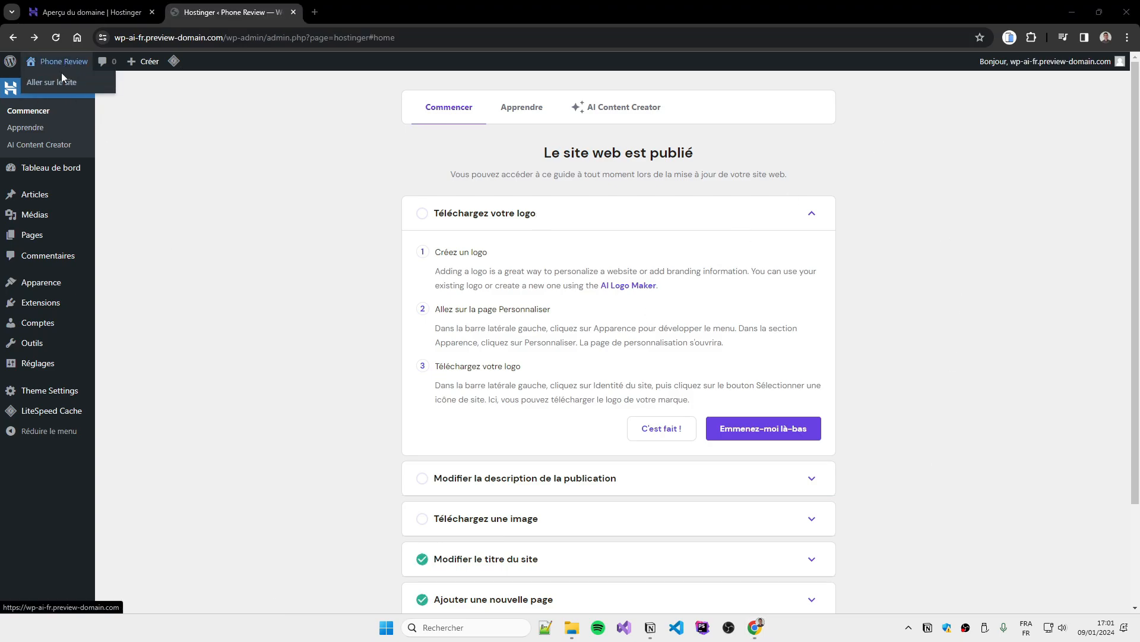
left_click(646, 437)
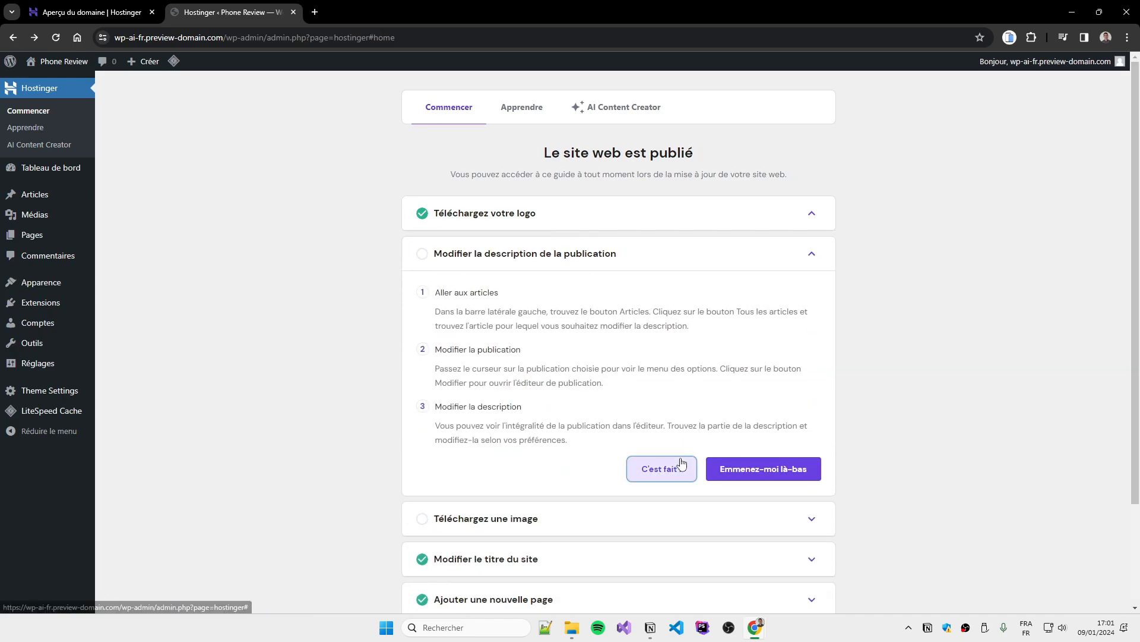
left_click(678, 465)
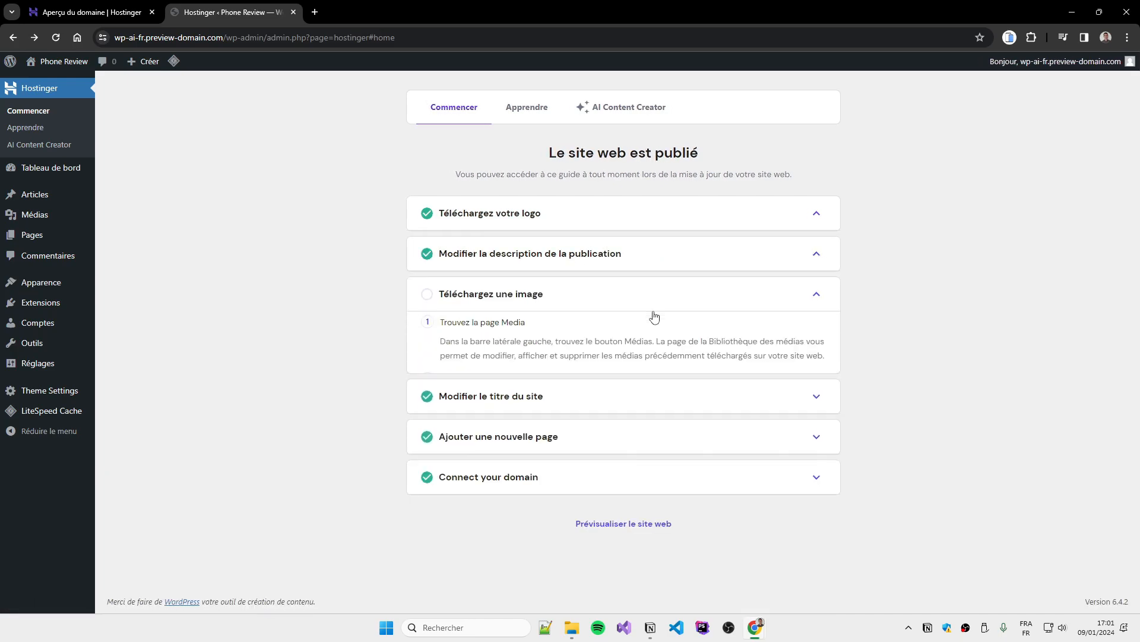
left_click(680, 515)
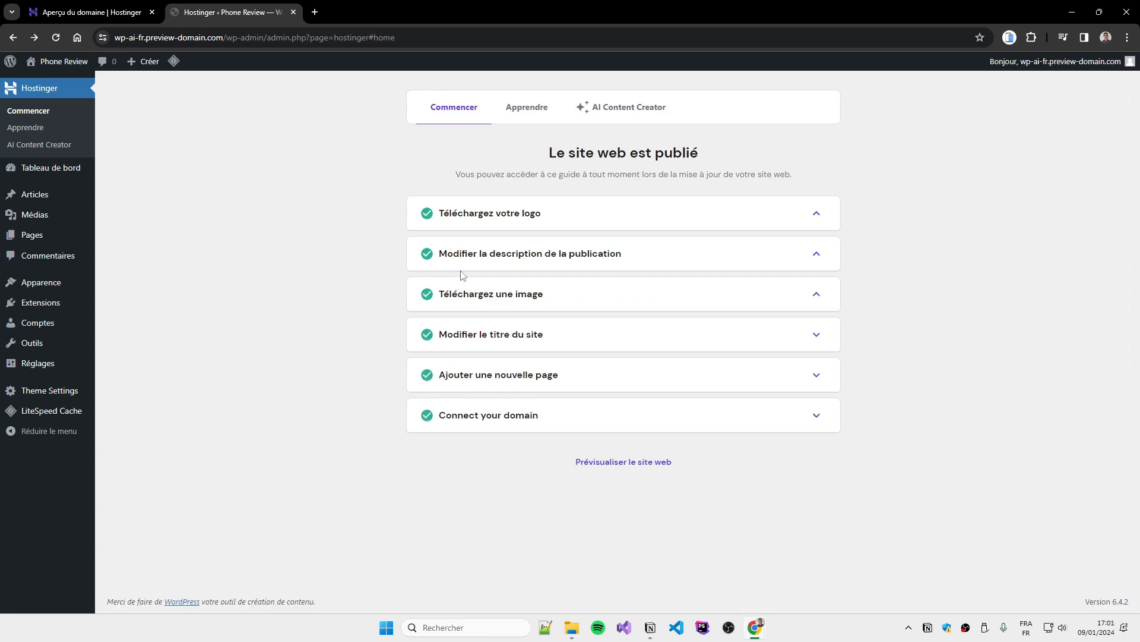
left_click(63, 61)
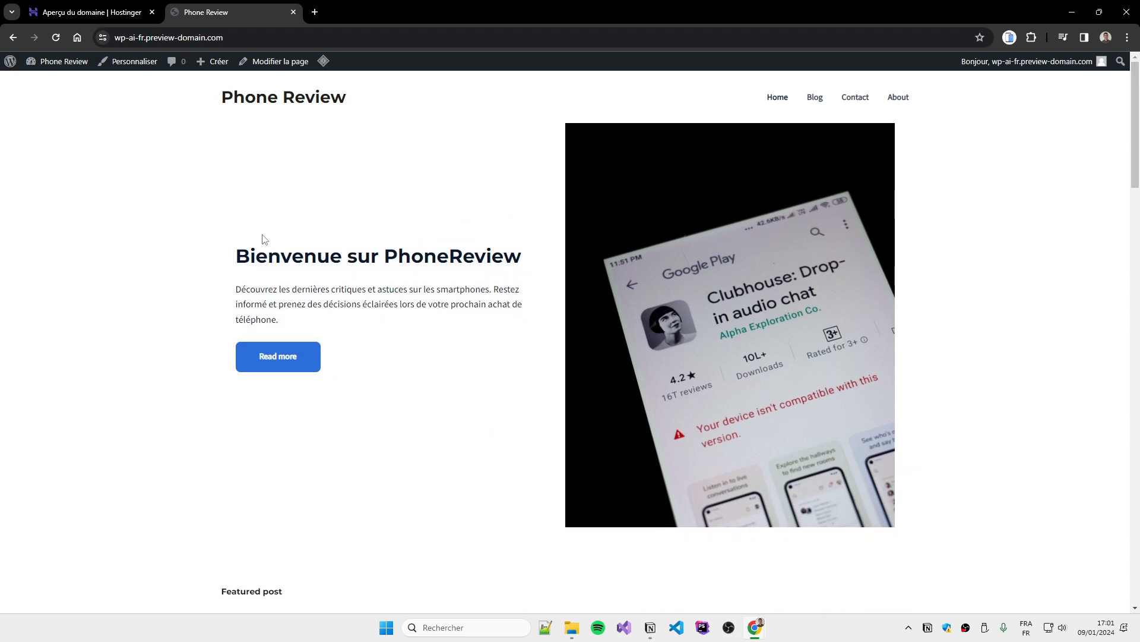
Scroll through the Phone Review homepage
scroll(450, 313, "down", 4)
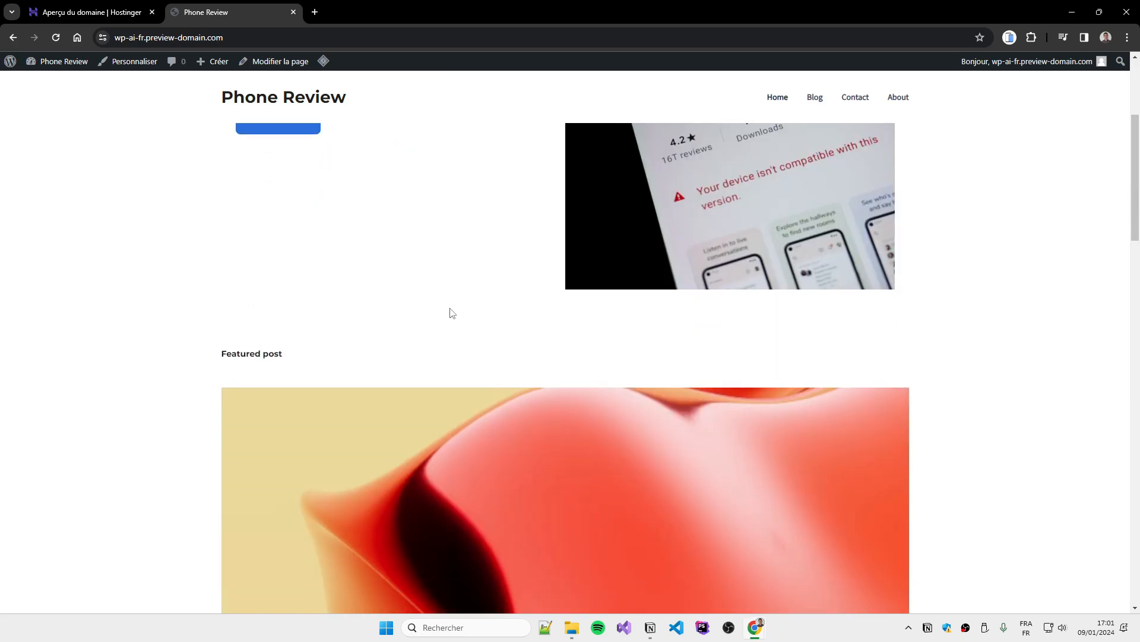
scroll(422, 333, "up", 4)
scroll(467, 333, "down", 10)
scroll(500, 329, "down", 5)
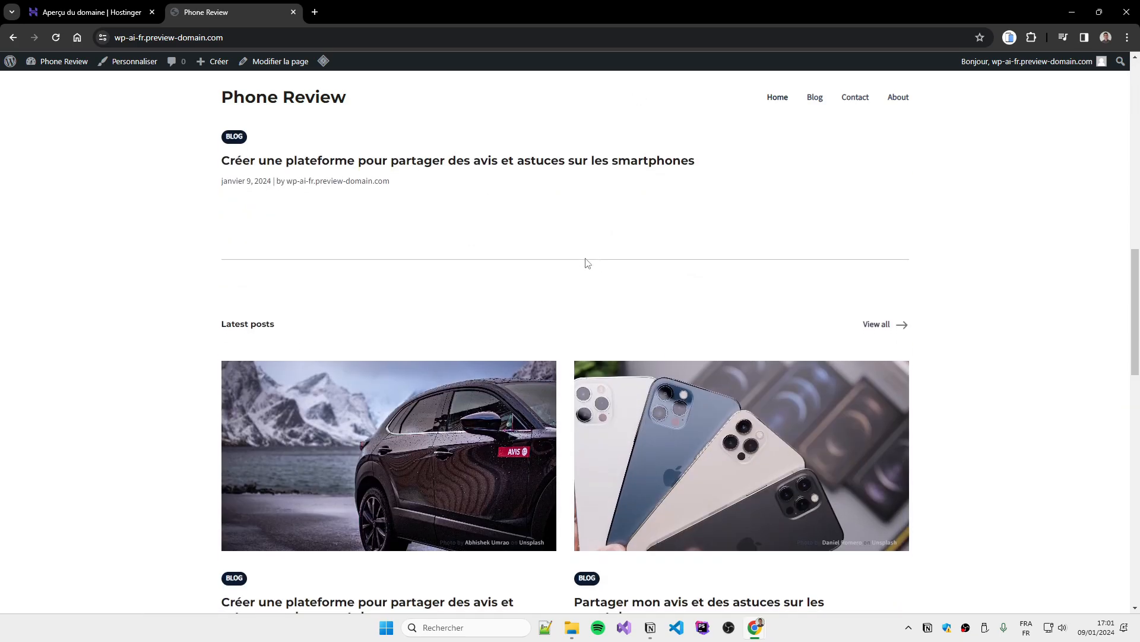
scroll(781, 471, "down", 10)
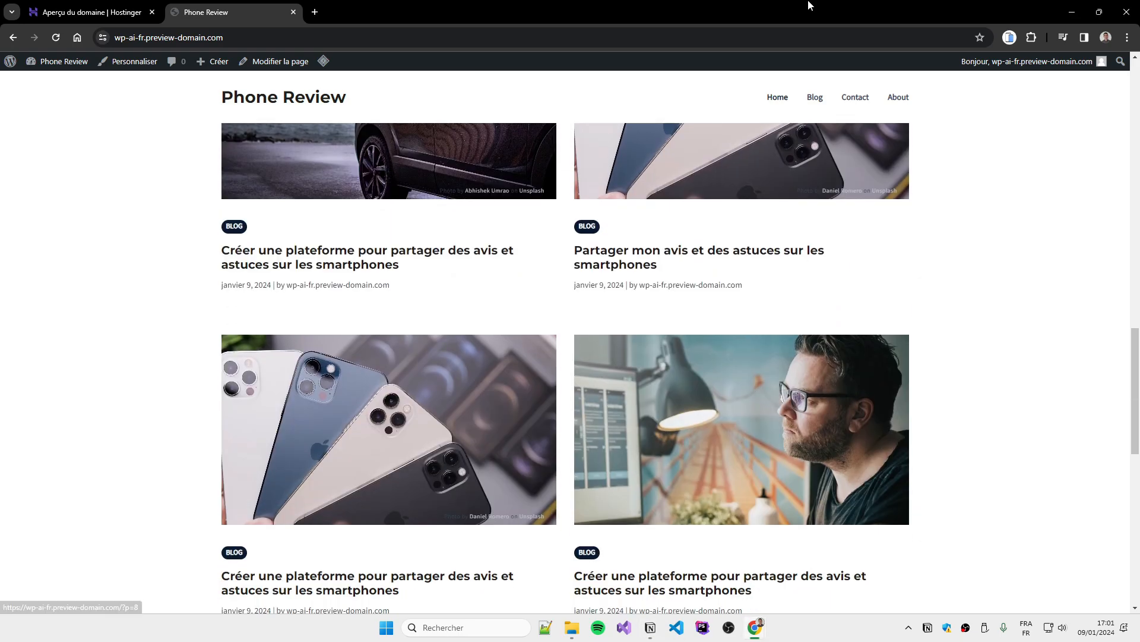
scroll(397, 427, "down", 3)
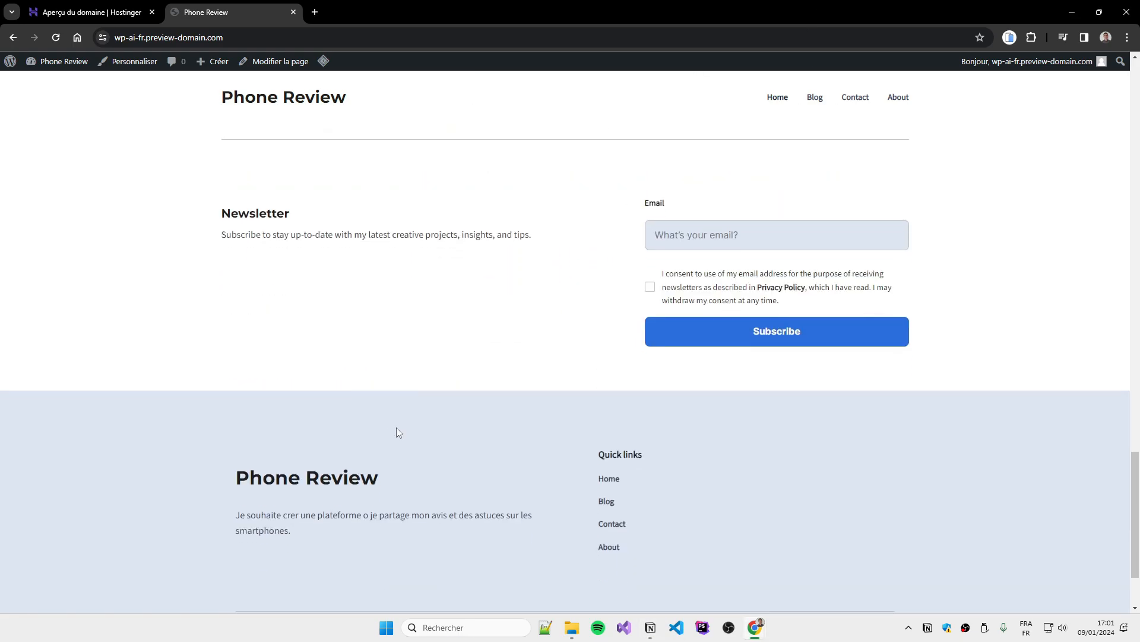
left_click_drag(1134, 536, 929, 140)
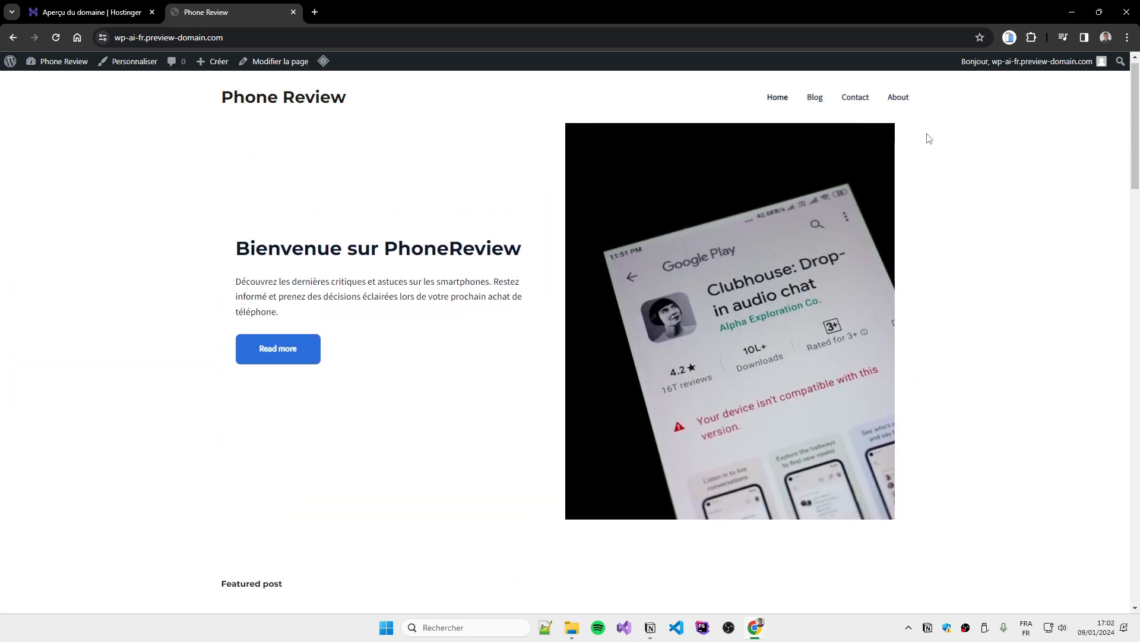
View the Blog listing, the first post and the About page, then return to the dashboard
left_click(814, 110)
scroll(680, 330, "down", 3)
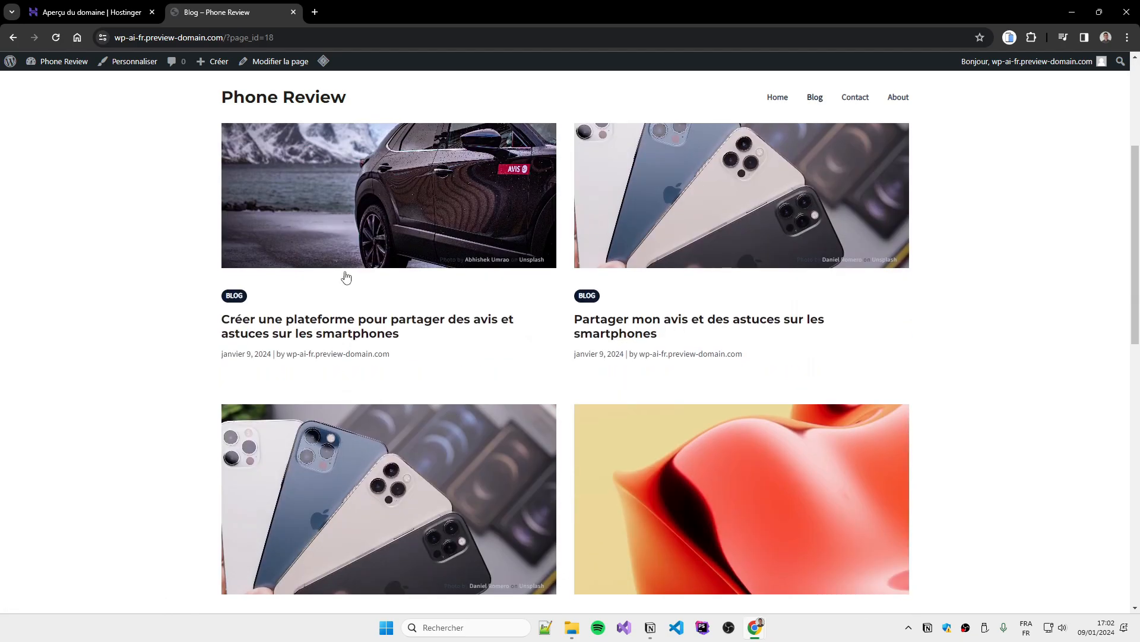
left_click(342, 335)
left_click_drag(226, 37, 285, 35)
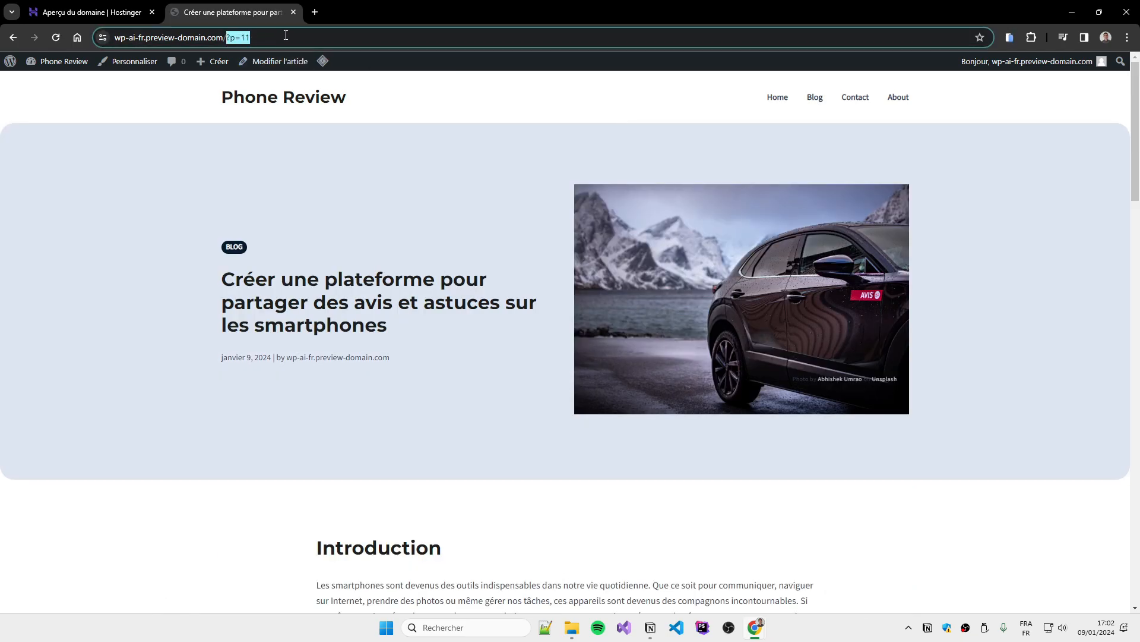
key("BackSpace")
key("Return")
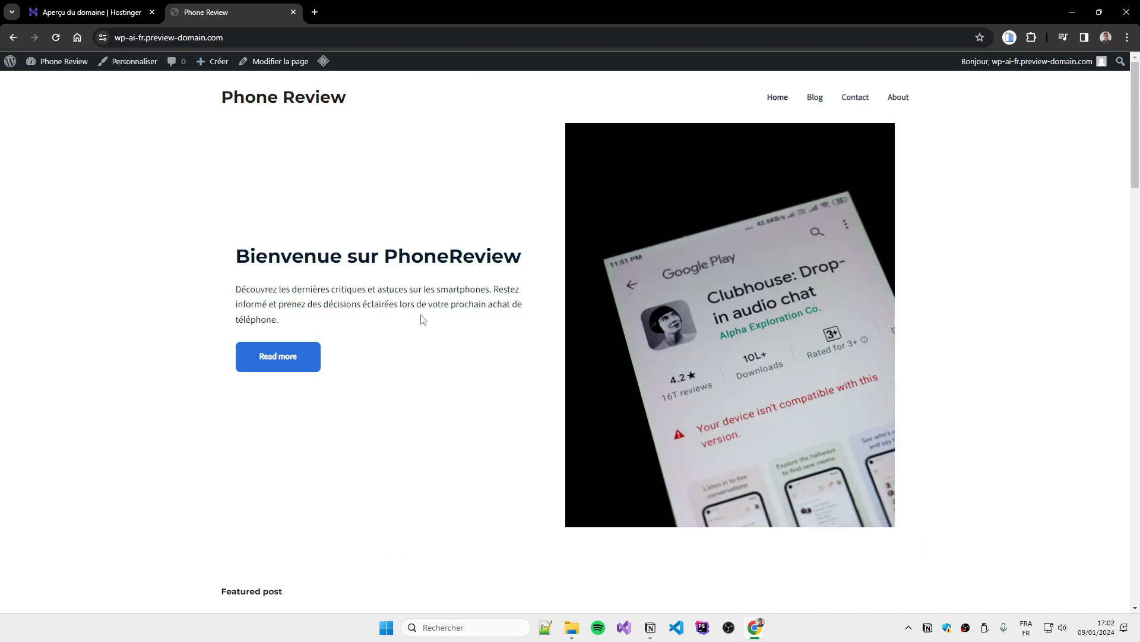
left_click(280, 363)
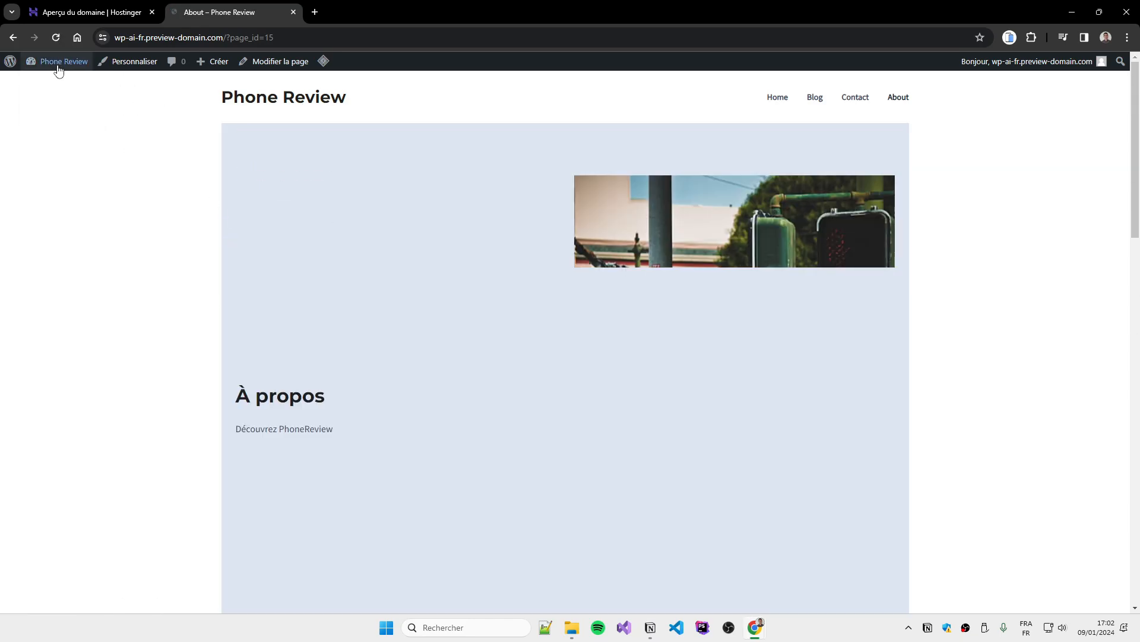
left_click(58, 63)
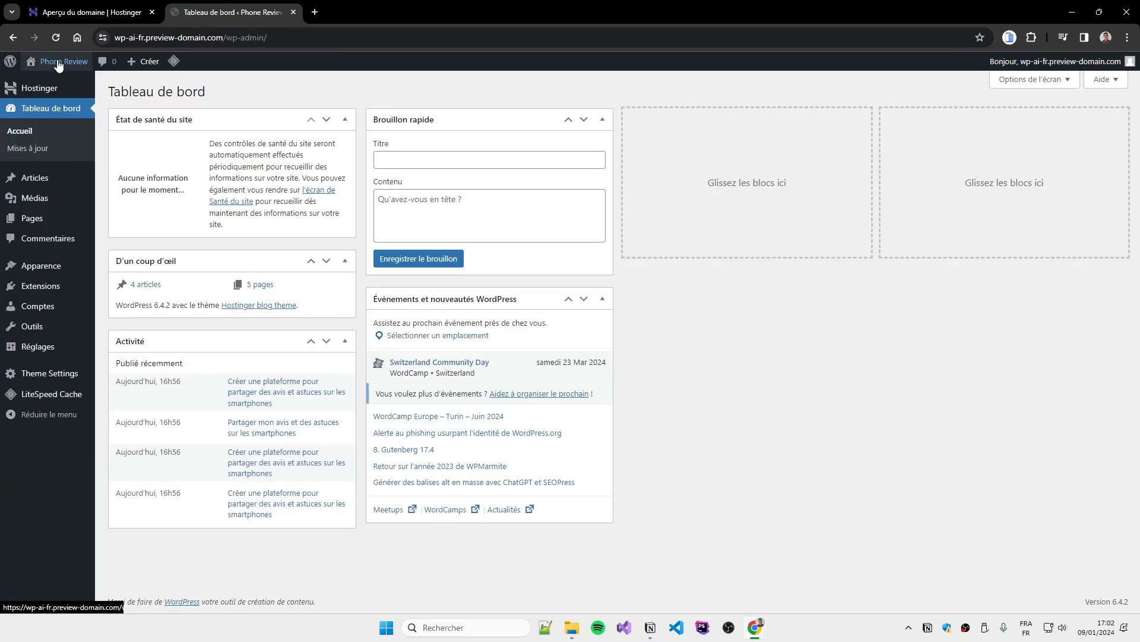
Save permalinks with the post-title structure /%postname%/ and view the public site
mouse_move(24, 349)
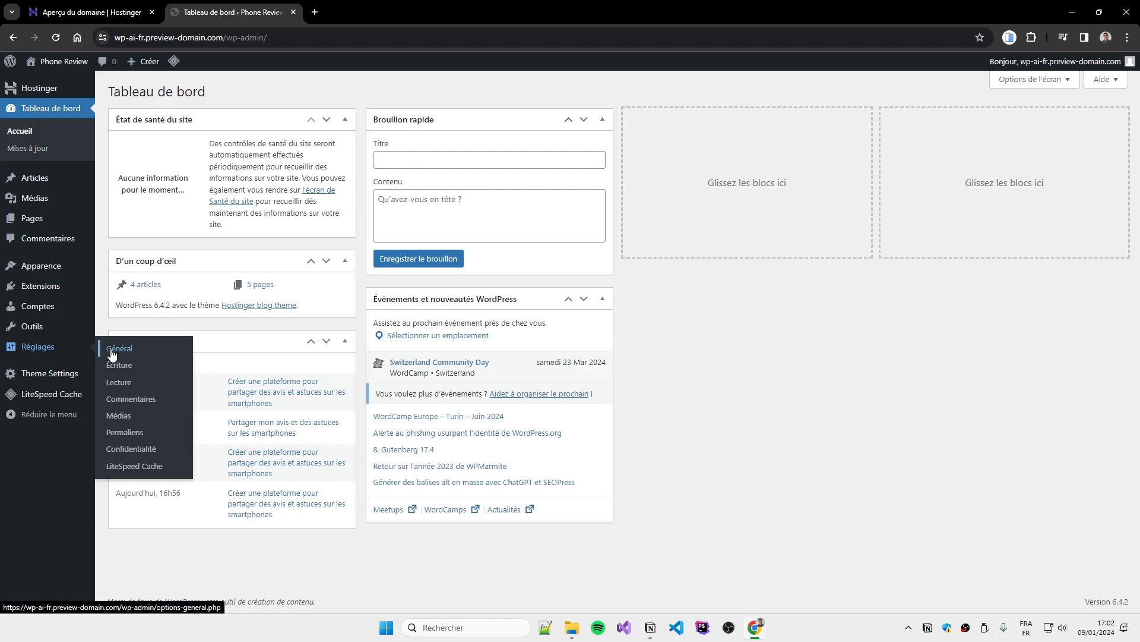
left_click(112, 354)
left_click(31, 363)
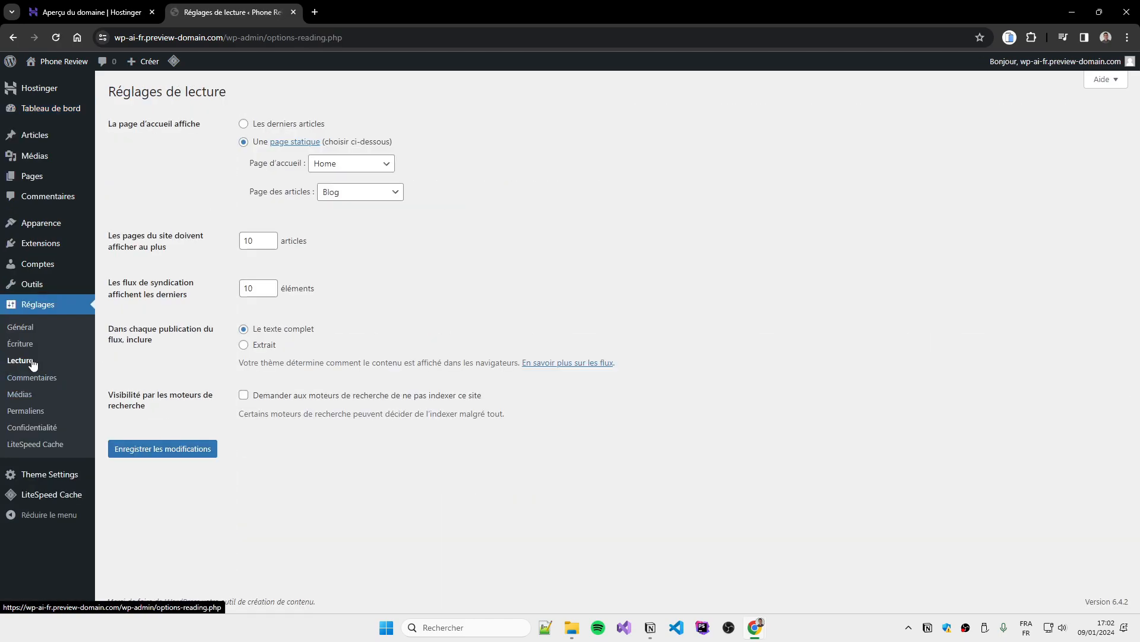
left_click(38, 414)
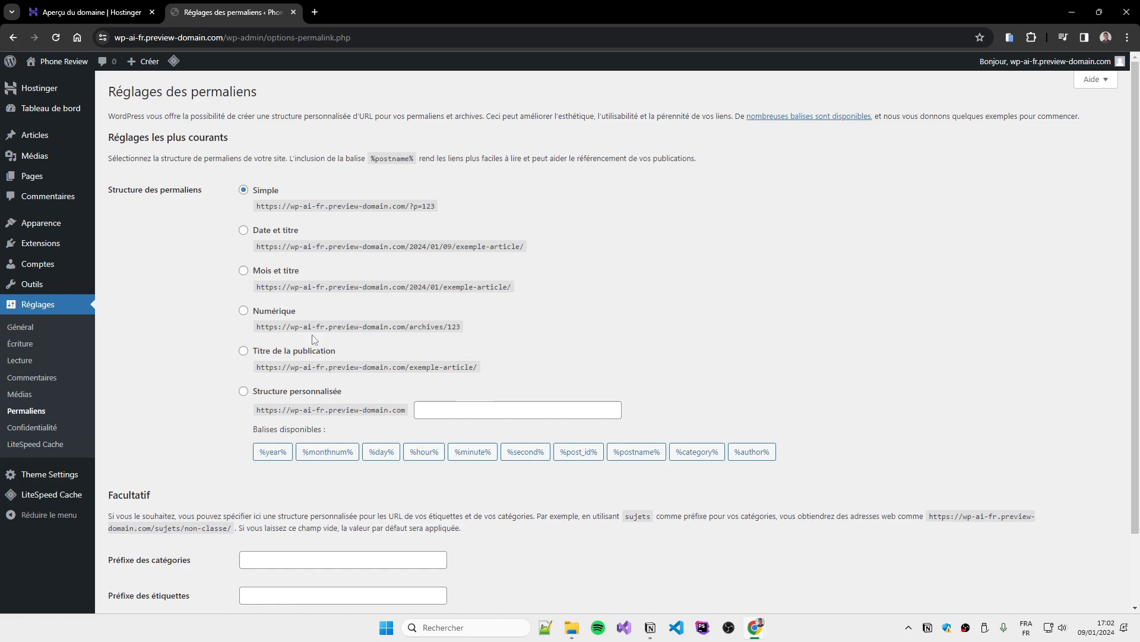
left_click(270, 354)
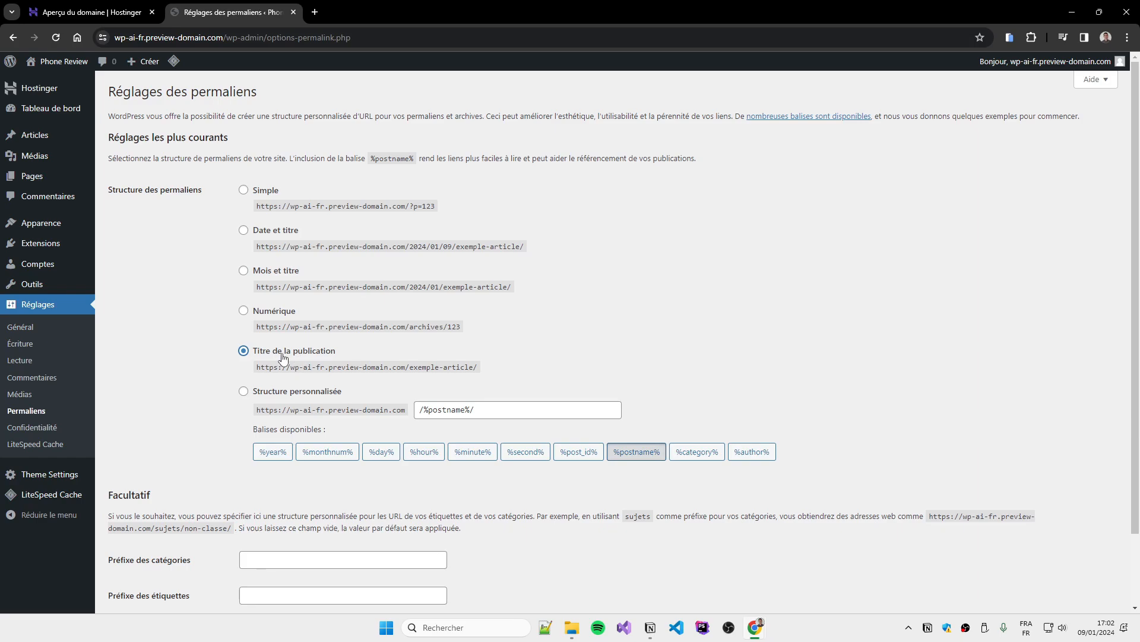
scroll(681, 422, "down", 2)
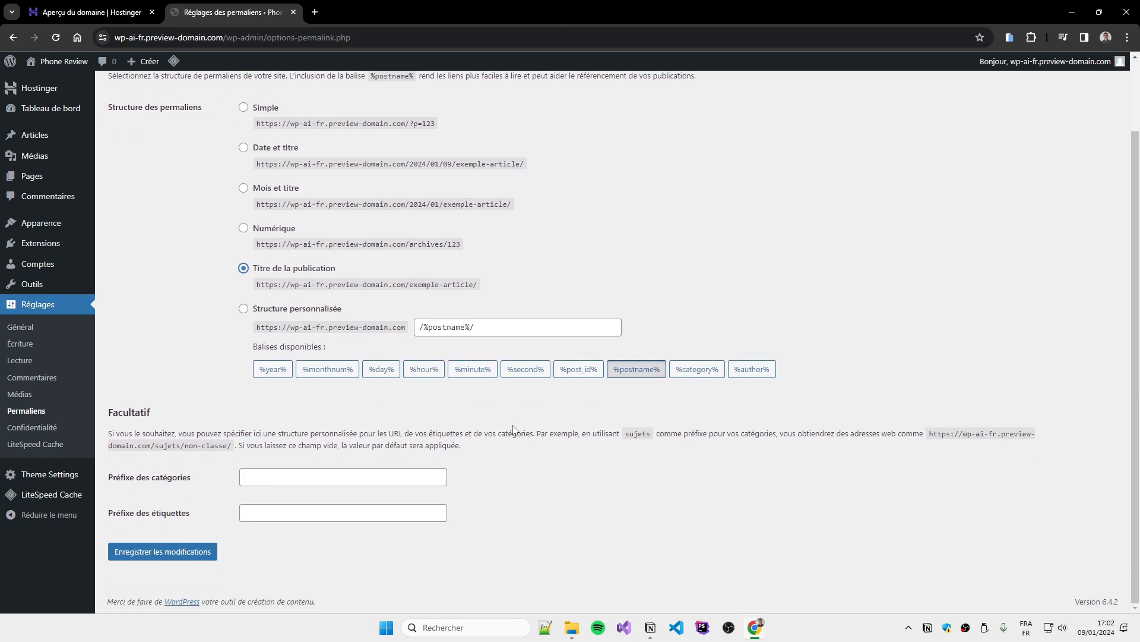
left_click(161, 555)
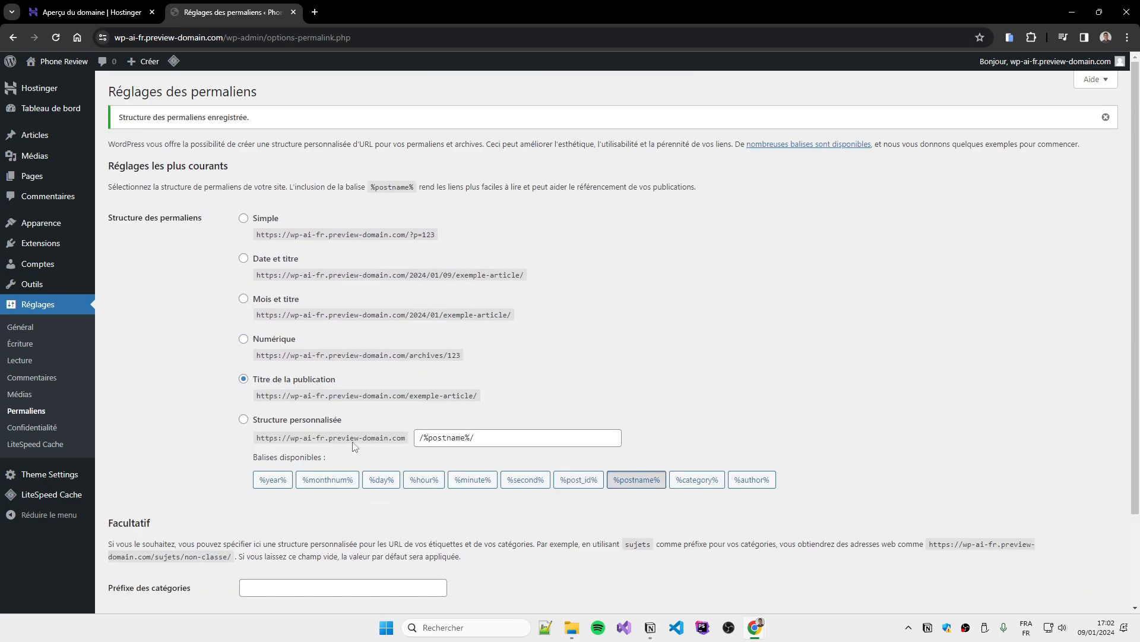
left_click(89, 82)
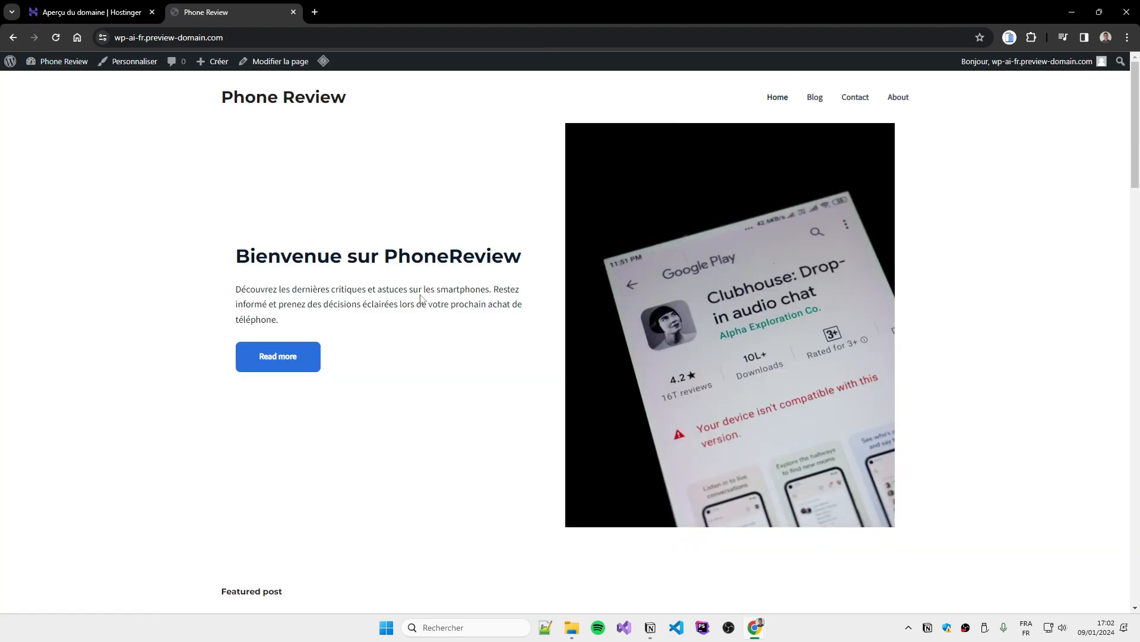
scroll(433, 369, "down", 6)
left_click(387, 420)
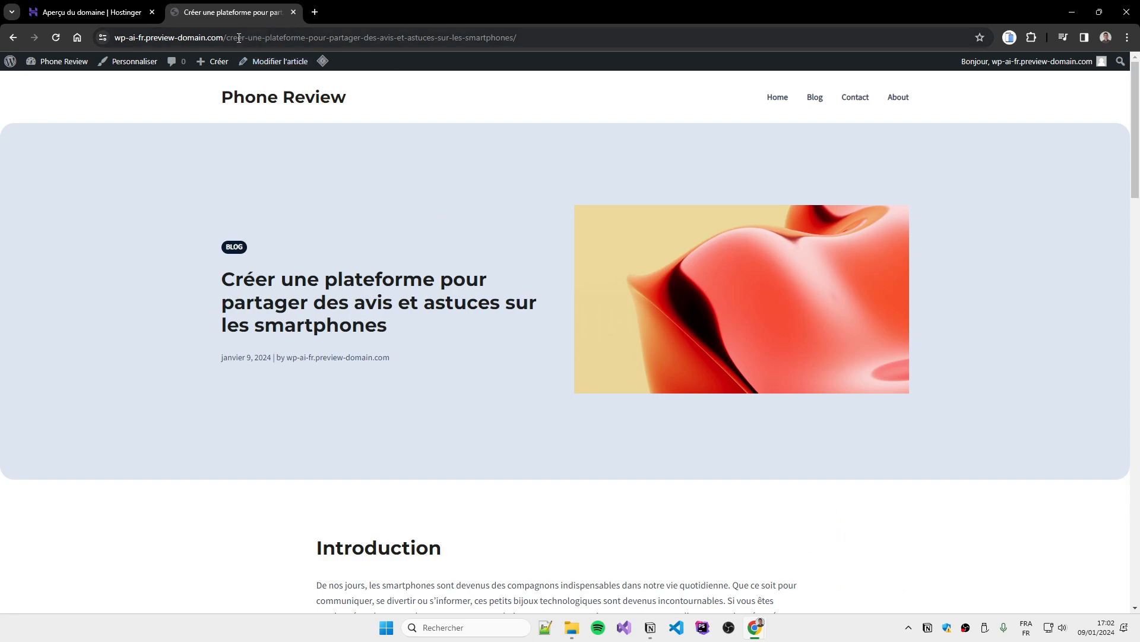
left_click_drag(225, 40, 523, 39)
left_click(547, 156)
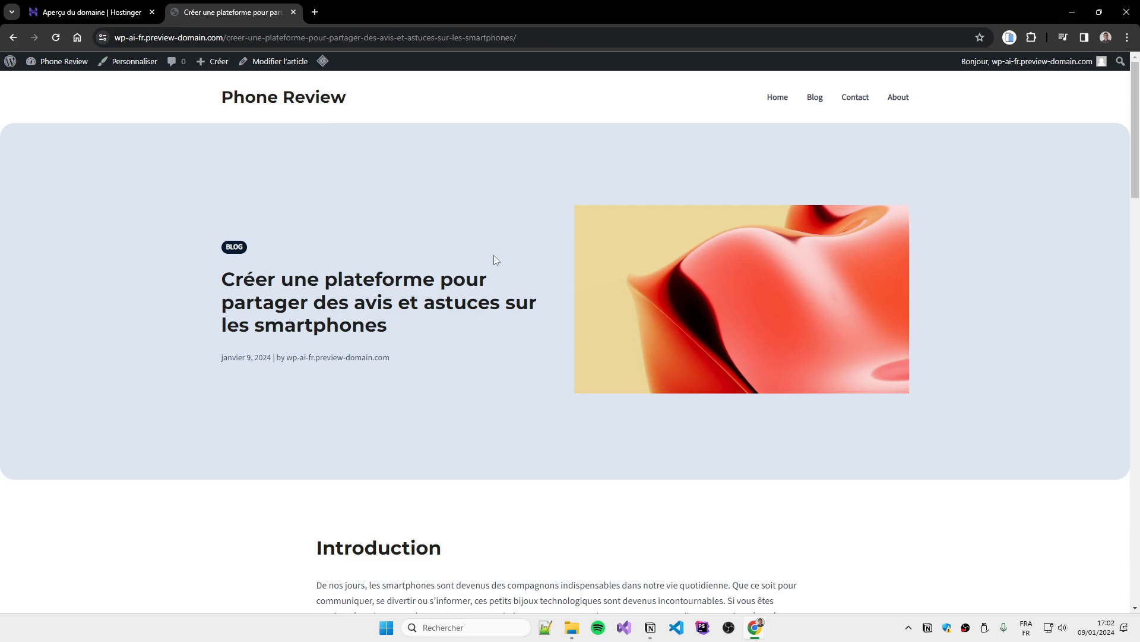
left_click(257, 102)
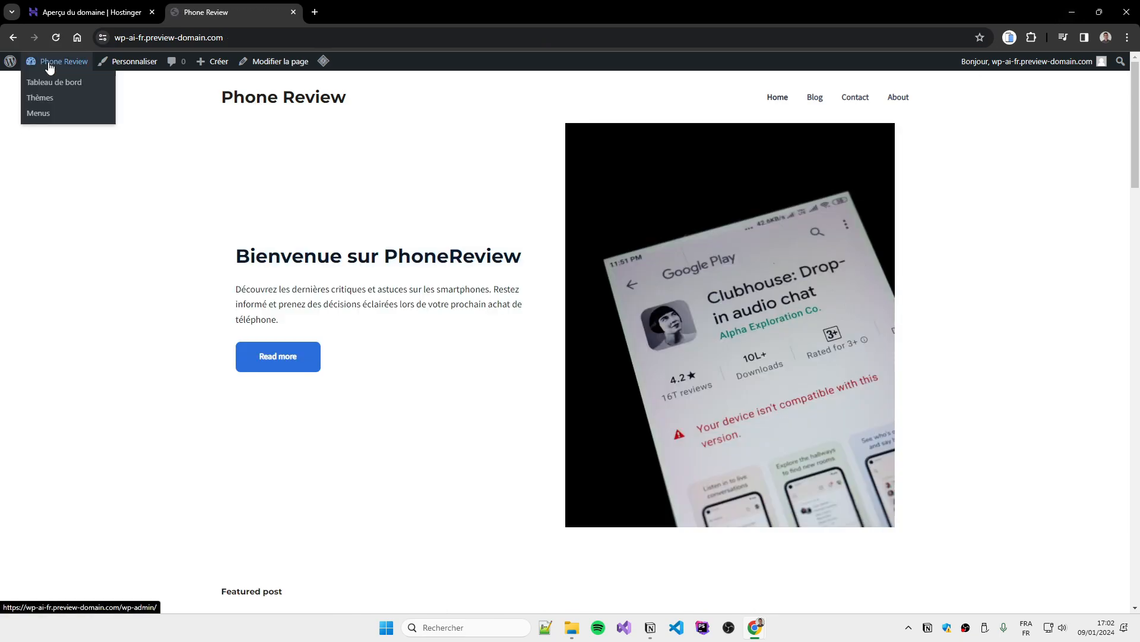
From Extensions, deactivate LiteSpeed Cache, delete it with OK, then go to Ajouter une extension
left_click(48, 61)
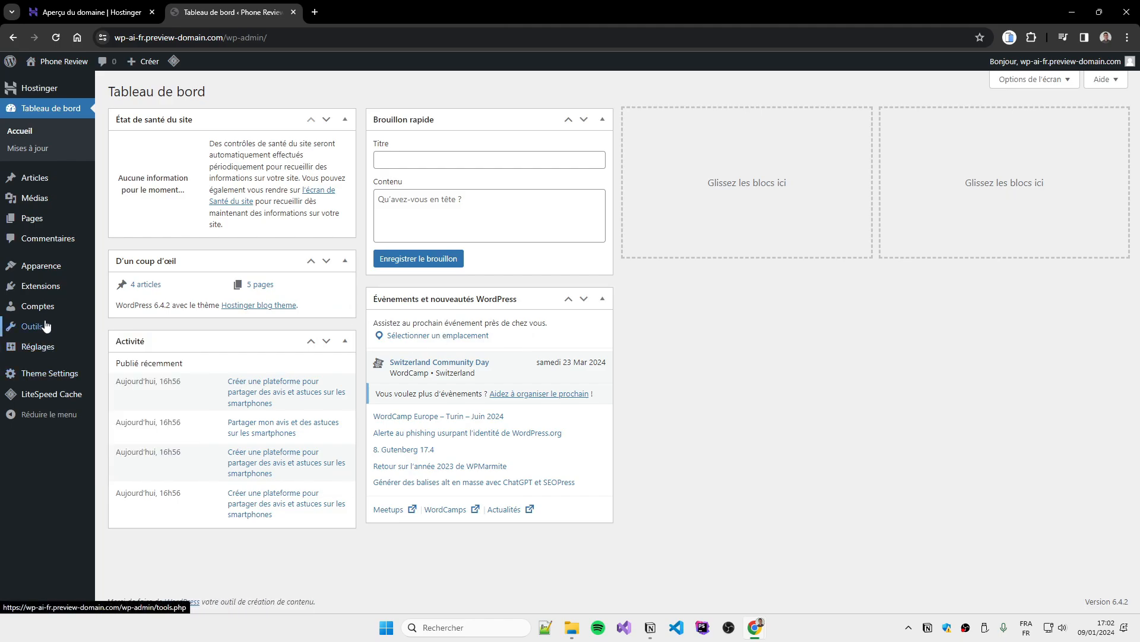
left_click(123, 291)
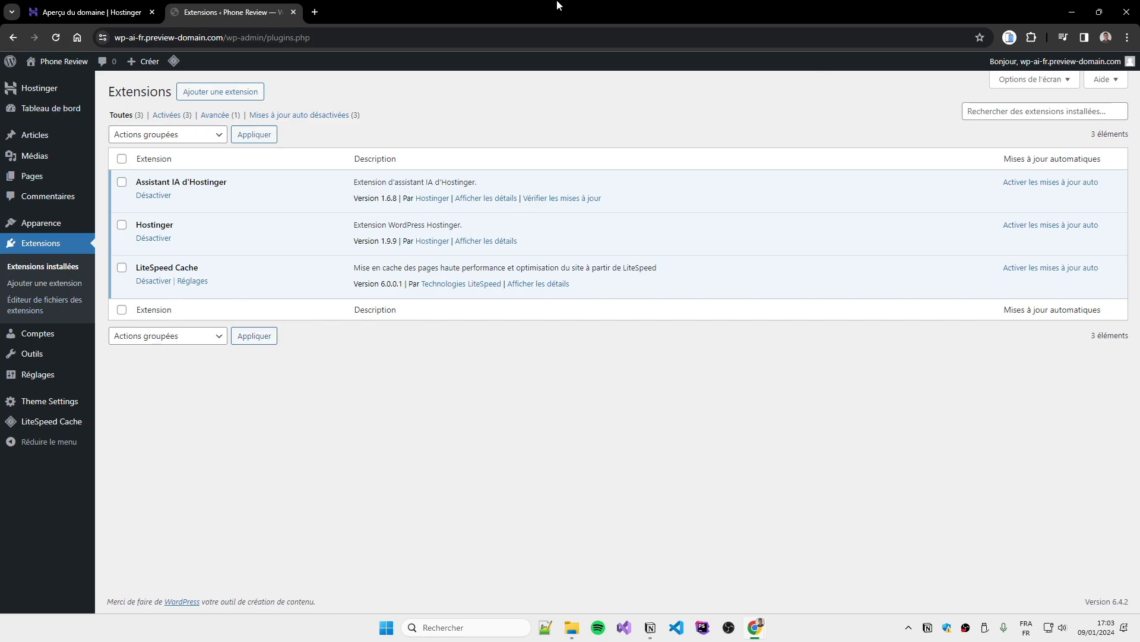
left_click(149, 286)
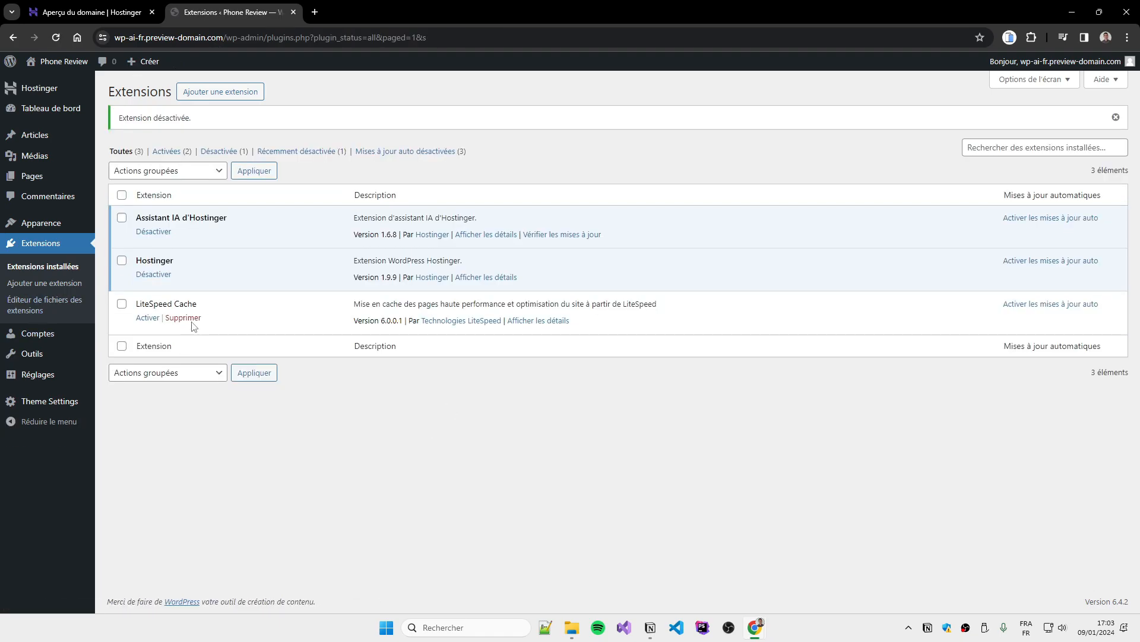
left_click(185, 319)
left_click(612, 123)
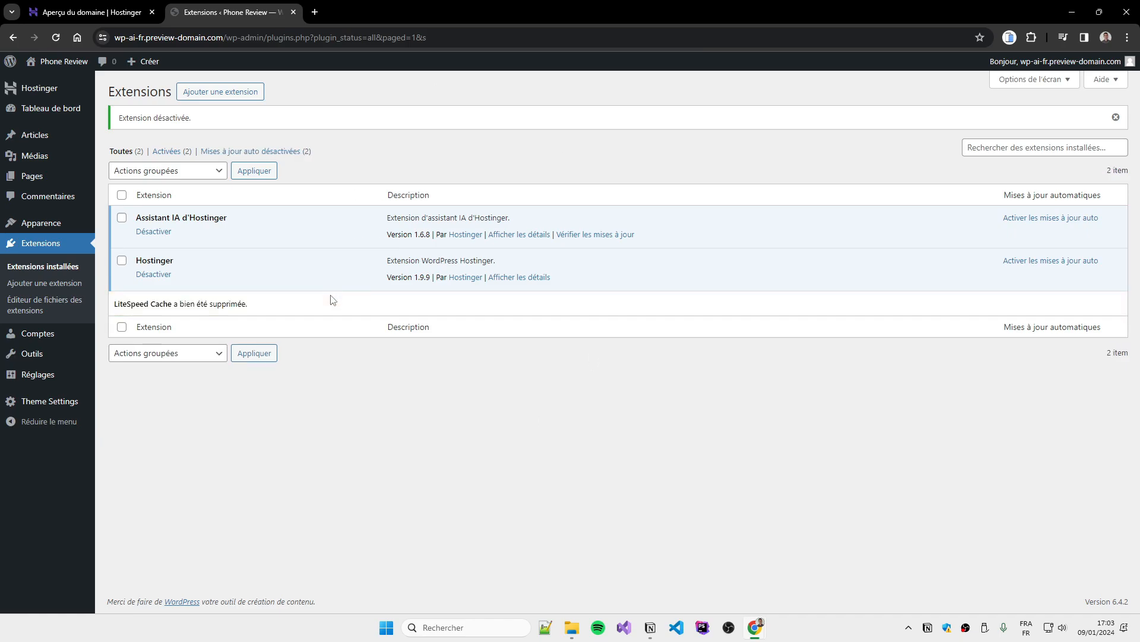
left_click(57, 287)
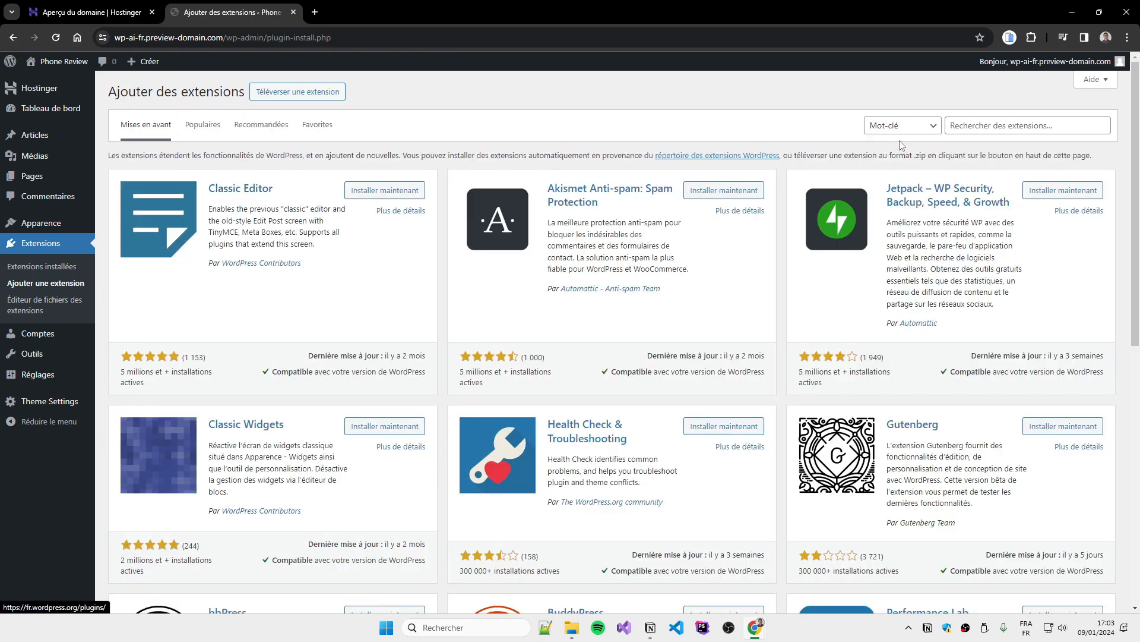
Search the directory for 'autoptimize', install it, and activate Autoptimize in the installed plugins list
left_click(975, 127)
type("autoptimi")
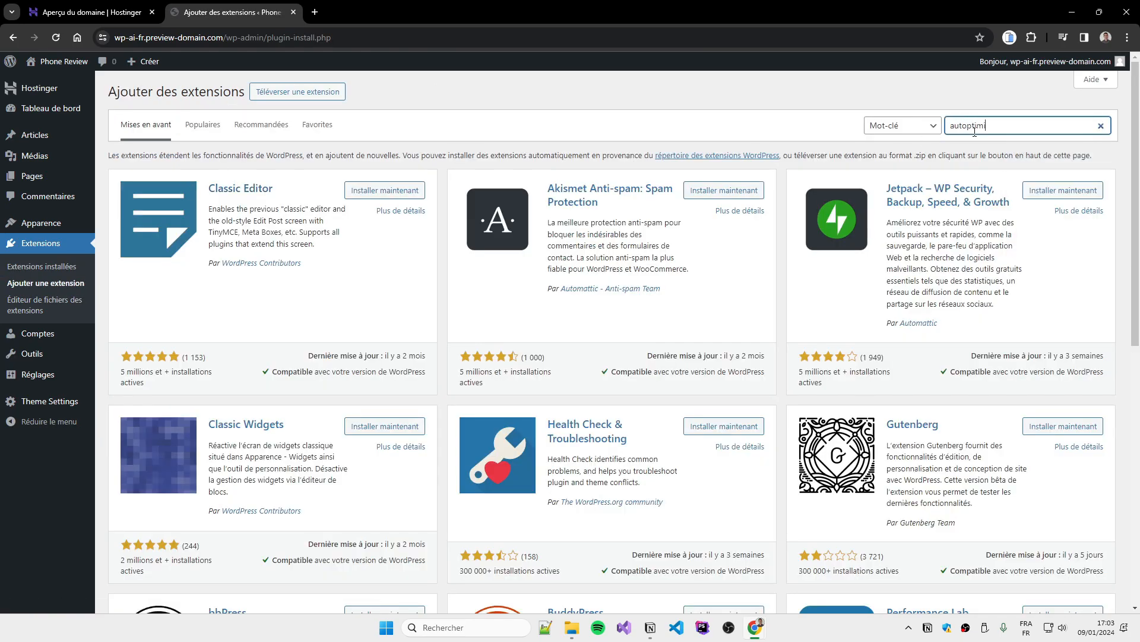
type("ze")
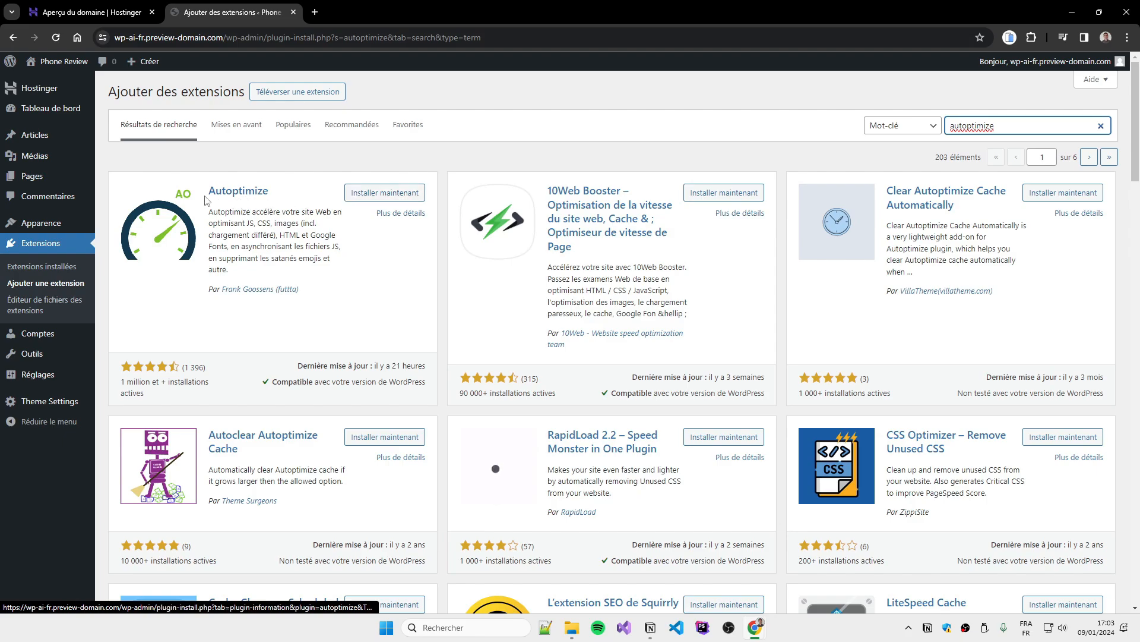
left_click(385, 192)
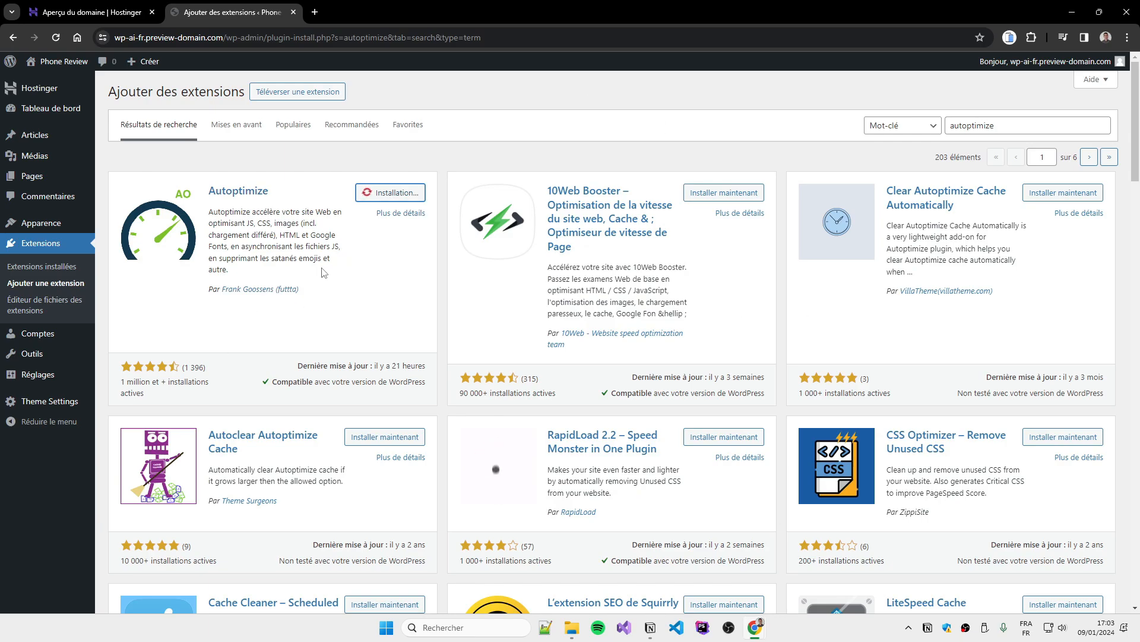
left_click(63, 377)
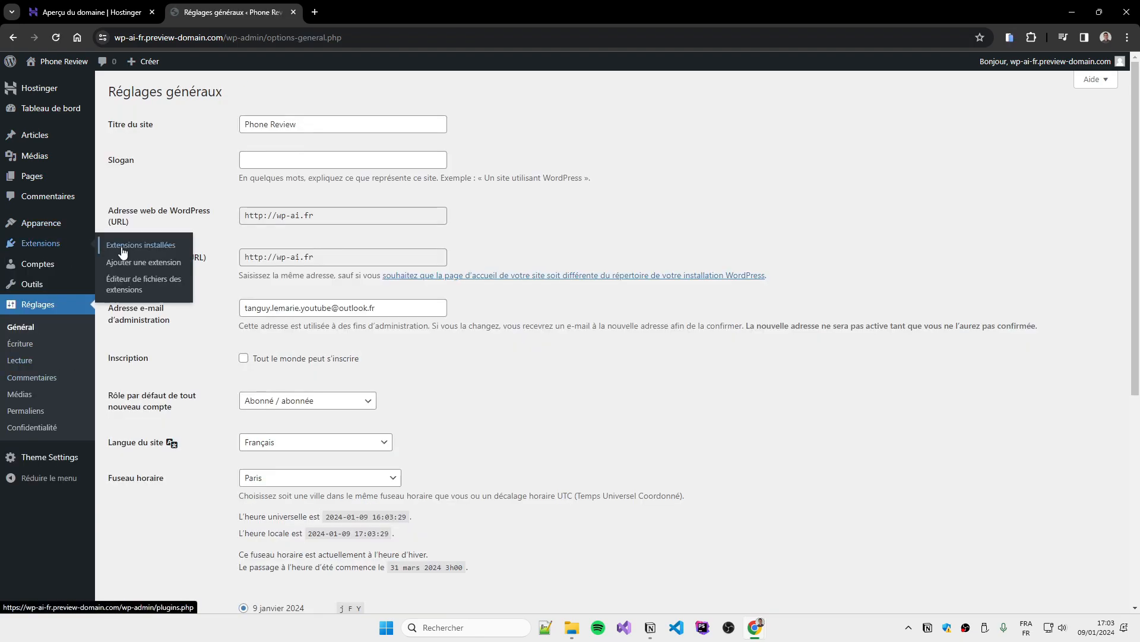
left_click(122, 250)
left_click(145, 237)
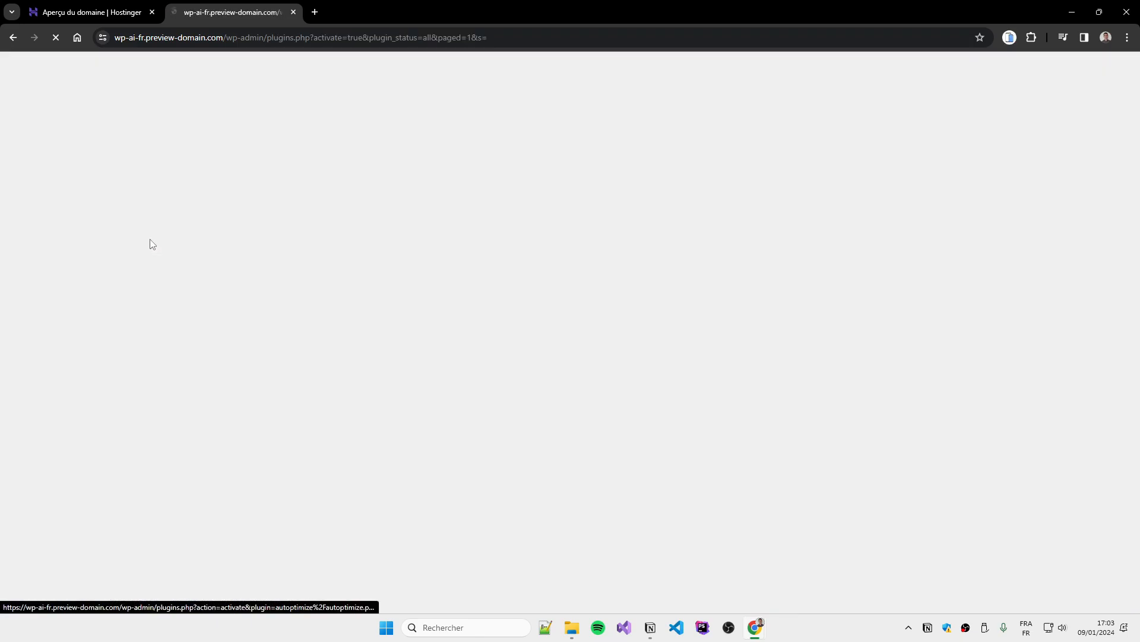
Open Réglages > Autoptimize and dismiss the image optimisation and page caching notices
mouse_move(51, 377)
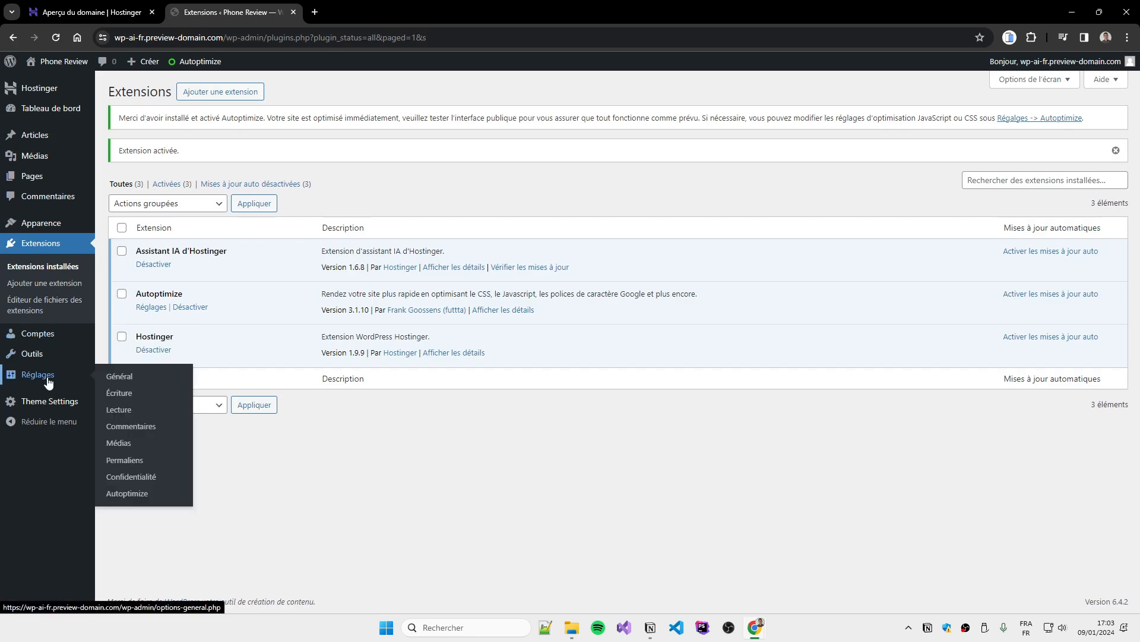
left_click(133, 496)
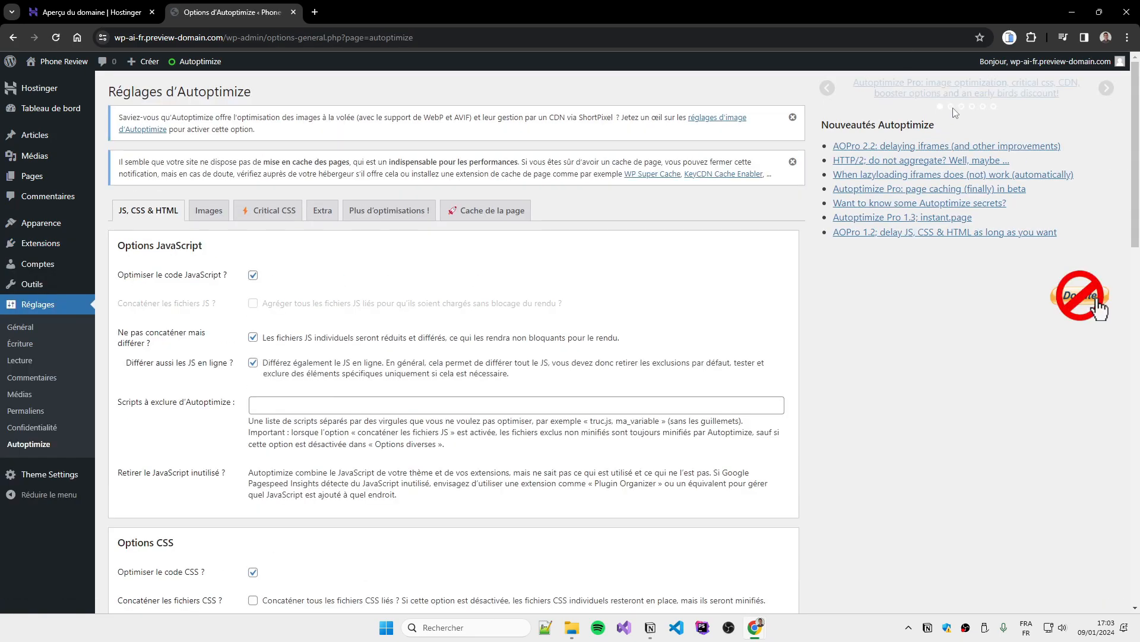
scroll(295, 206, "down", 2)
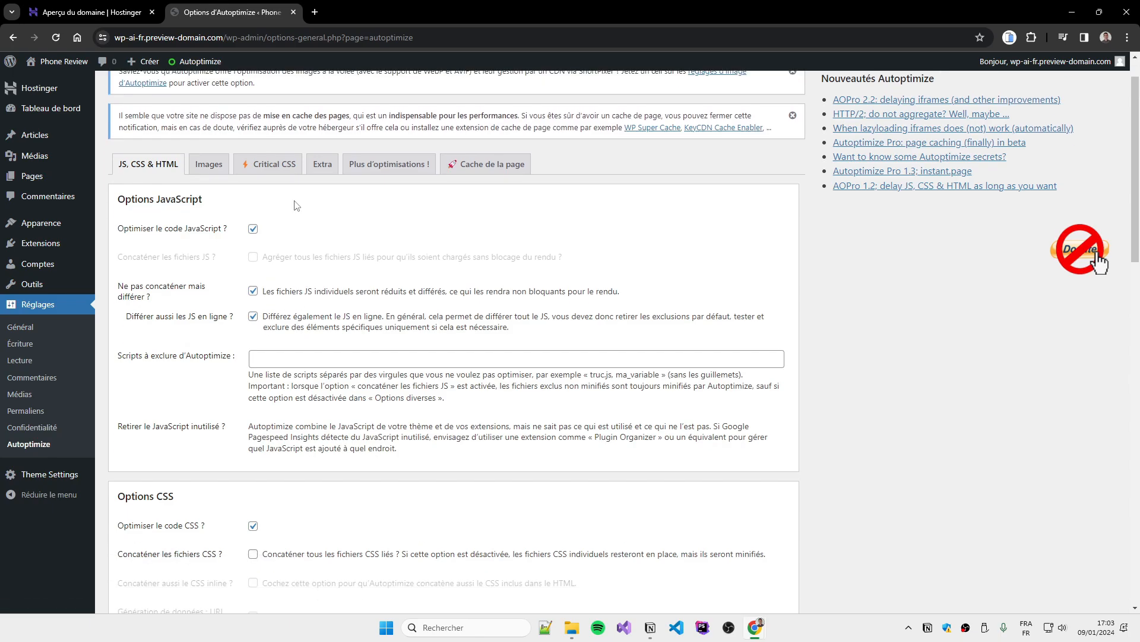
scroll(189, 257, "up", 2)
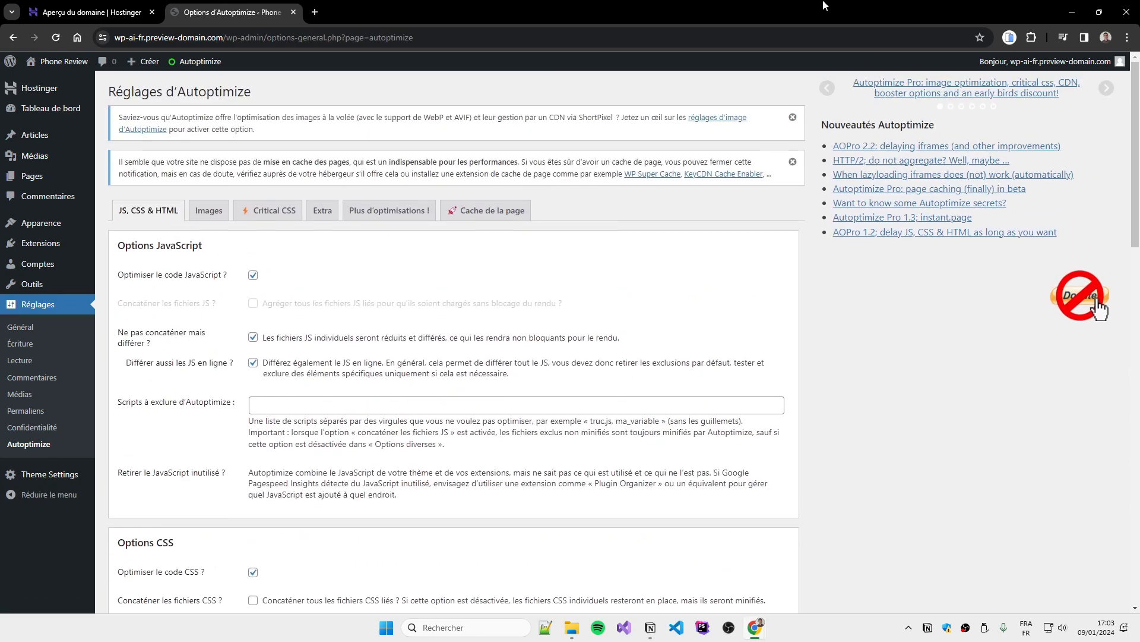
left_click(793, 117)
left_click(792, 117)
scroll(387, 214, "down", 4)
scroll(363, 154, "up", 4)
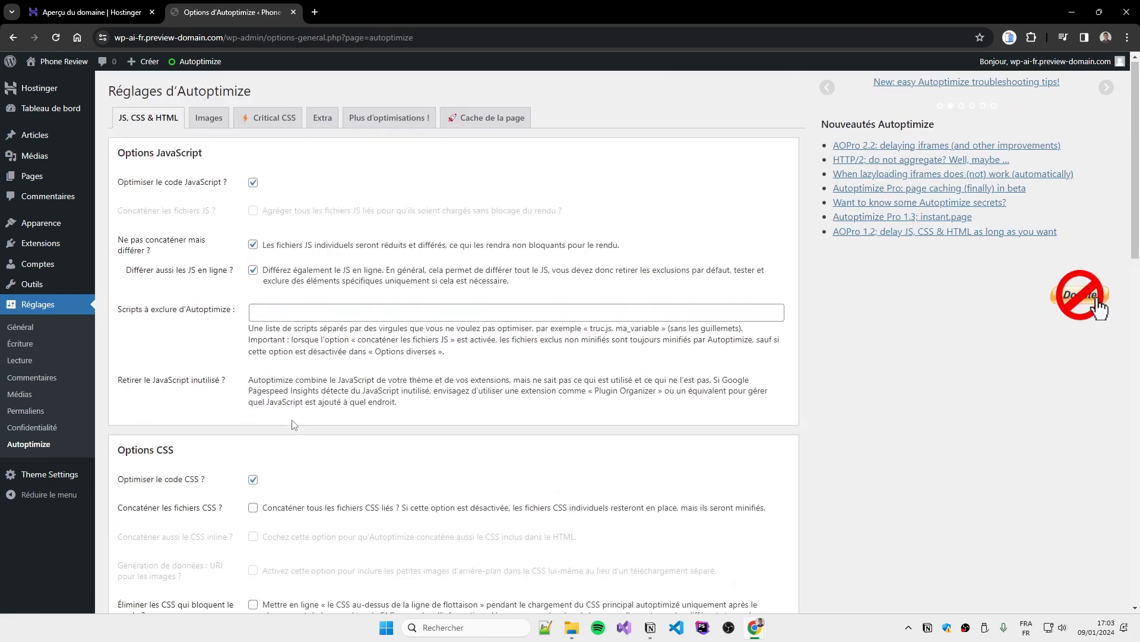
Browse the Extra, Critical CSS and JS, CSS & HTML tabs, ending on the Images tab
left_click(383, 118)
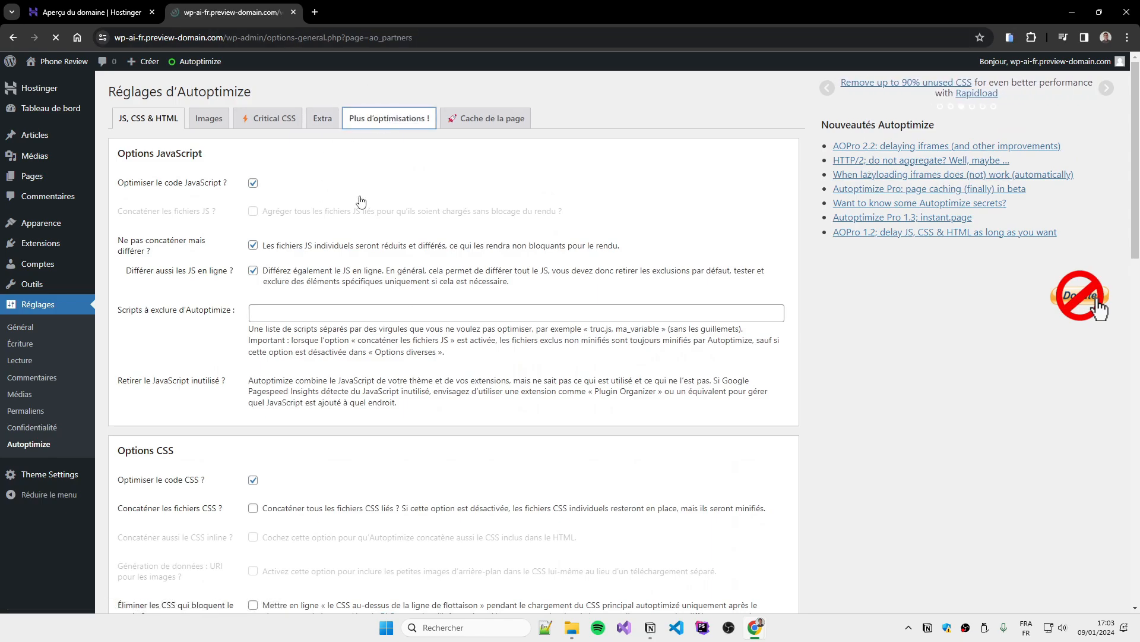
left_click(324, 126)
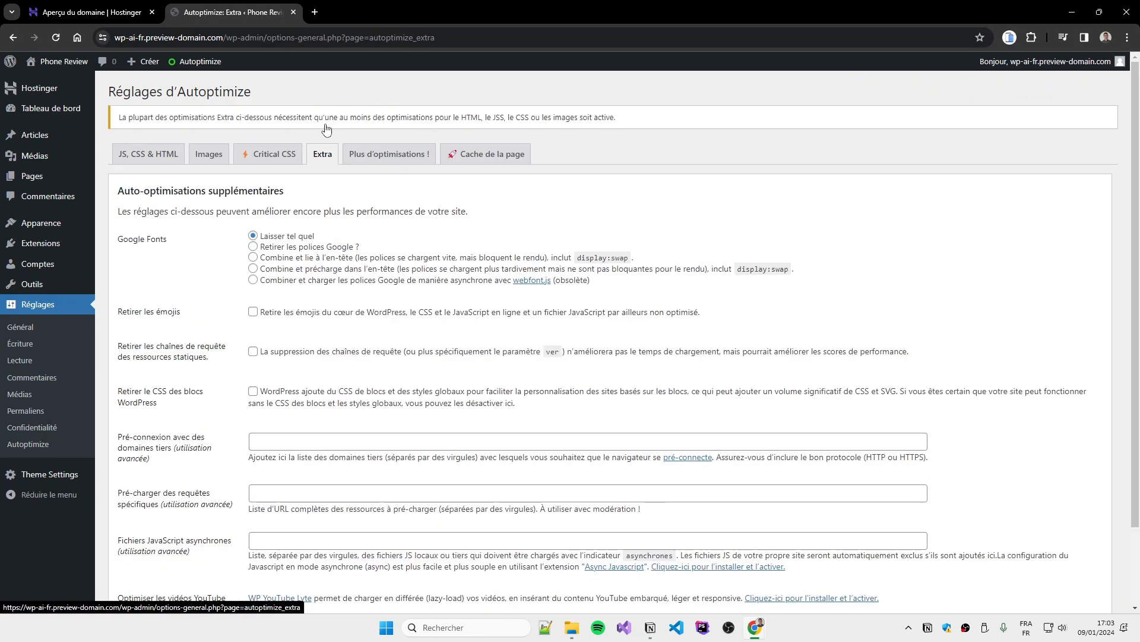
left_click(248, 160)
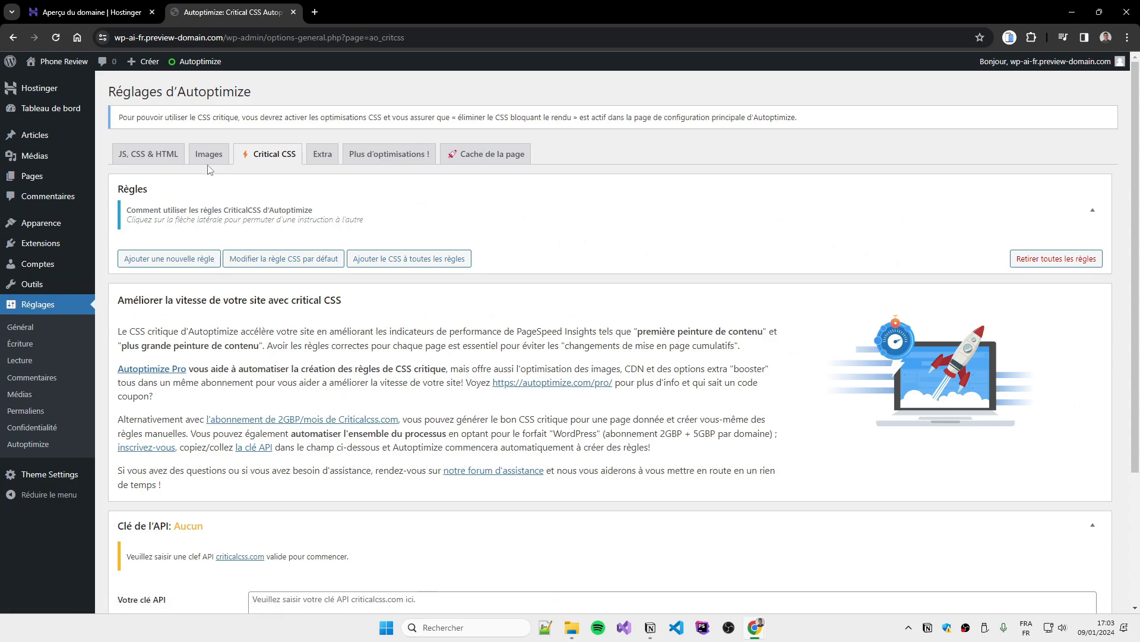
left_click(148, 154)
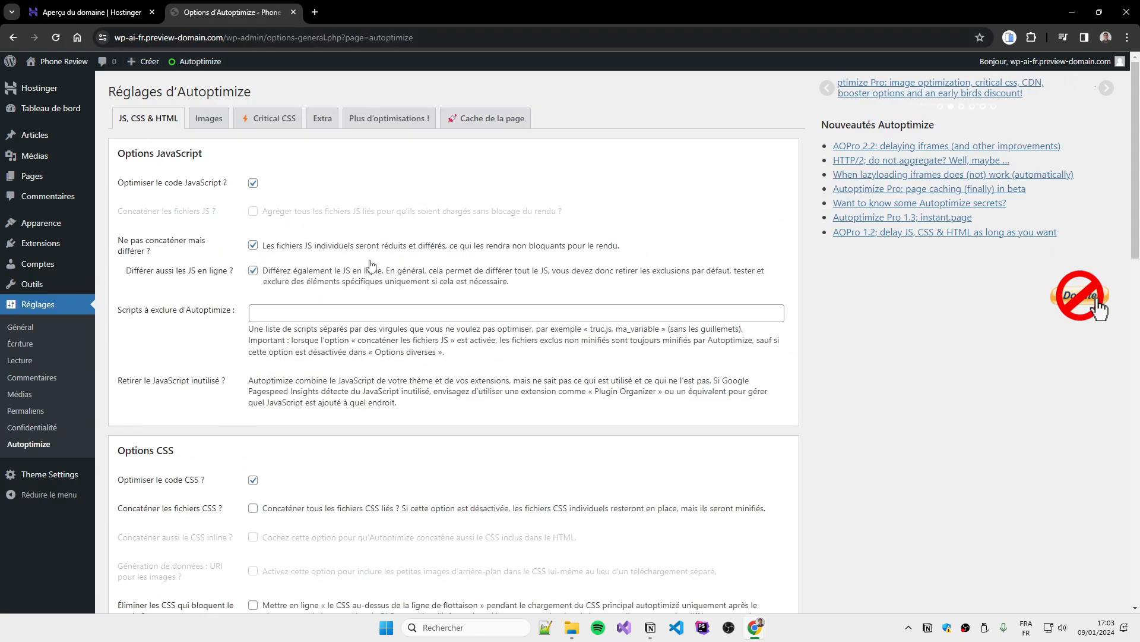
scroll(369, 402, "down", 12)
scroll(257, 445, "down", 3)
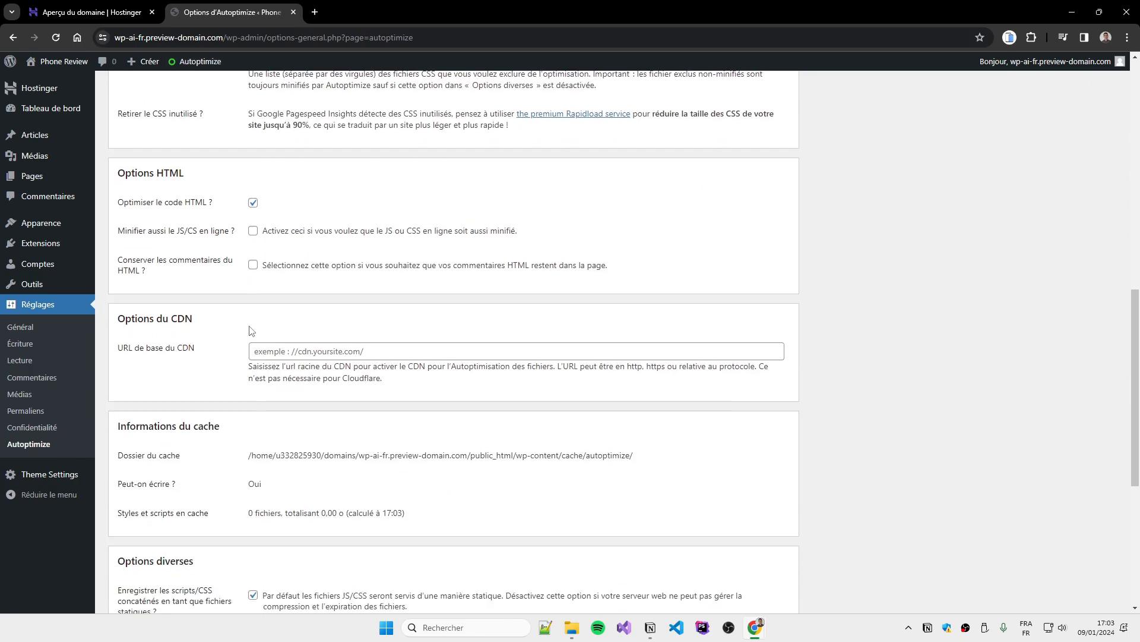
scroll(269, 337, "up", 3)
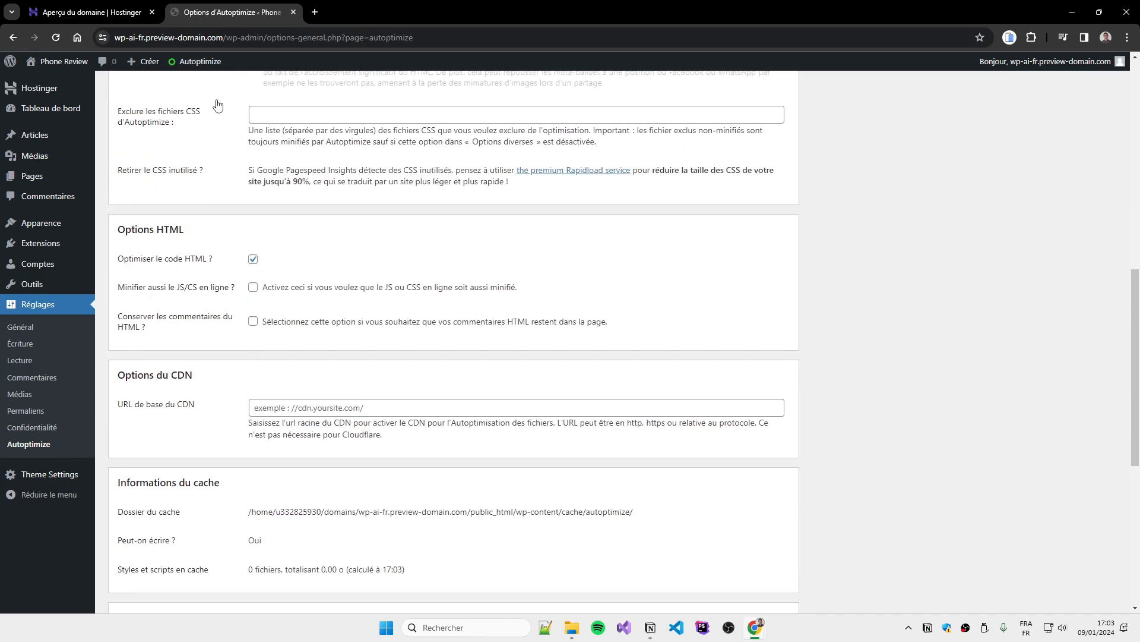
left_click_drag(1135, 290, 1047, 162)
scroll(260, 249, "down", 2)
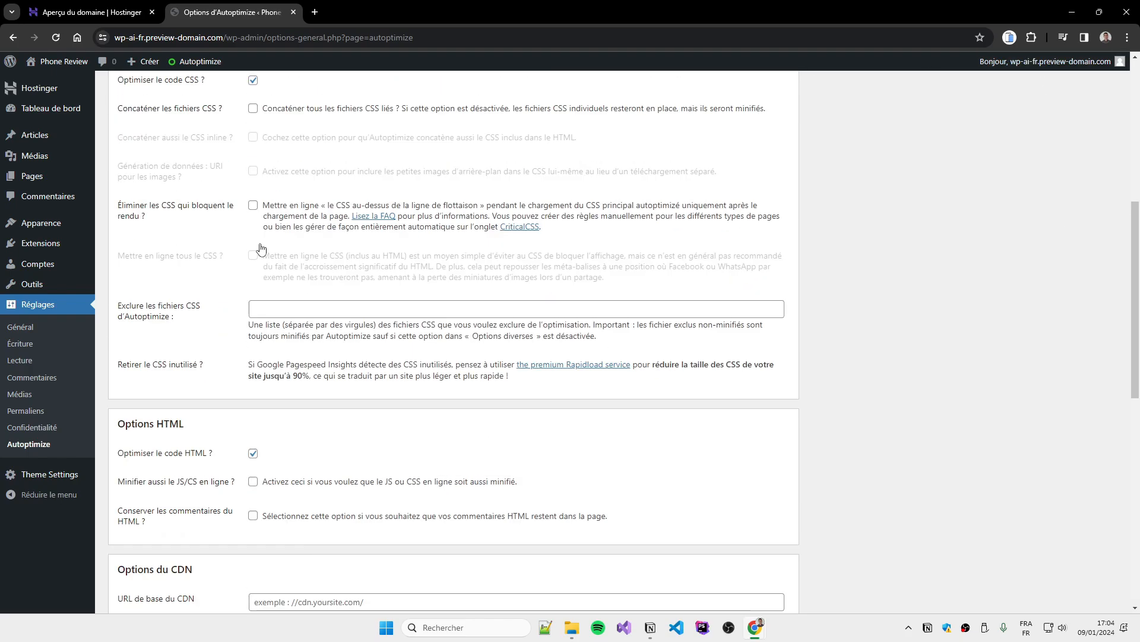
scroll(267, 256, "up", 2)
scroll(315, 325, "up", 5)
left_click(209, 118)
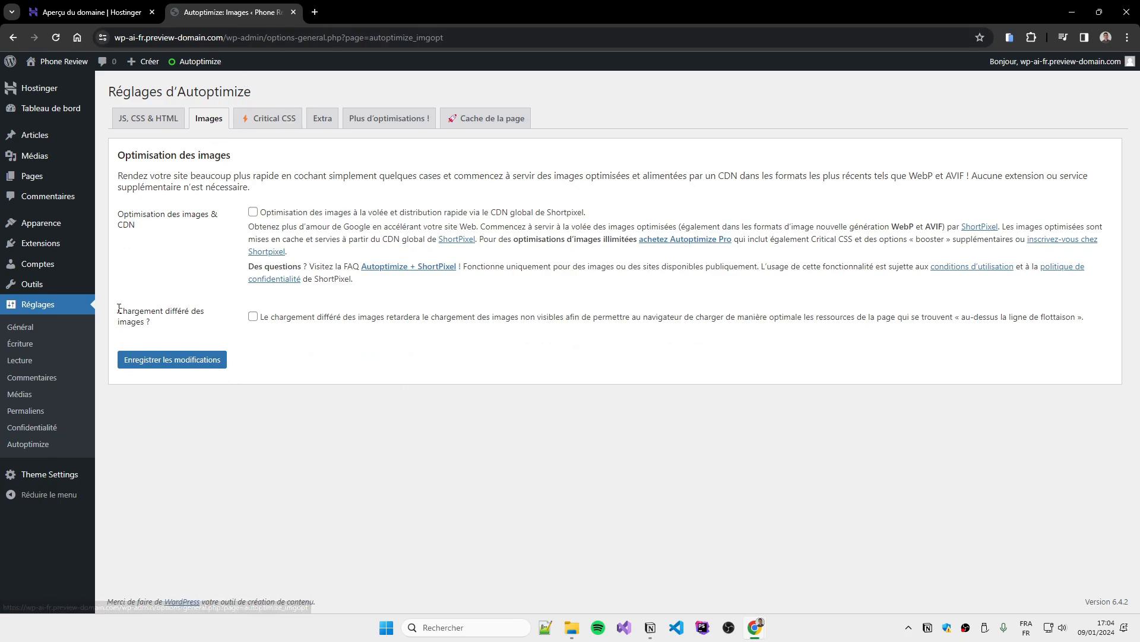
Tick 'Chargement différé des images ?' on the Images tab and save the changes
left_click_drag(116, 208, 123, 310)
left_click(254, 332)
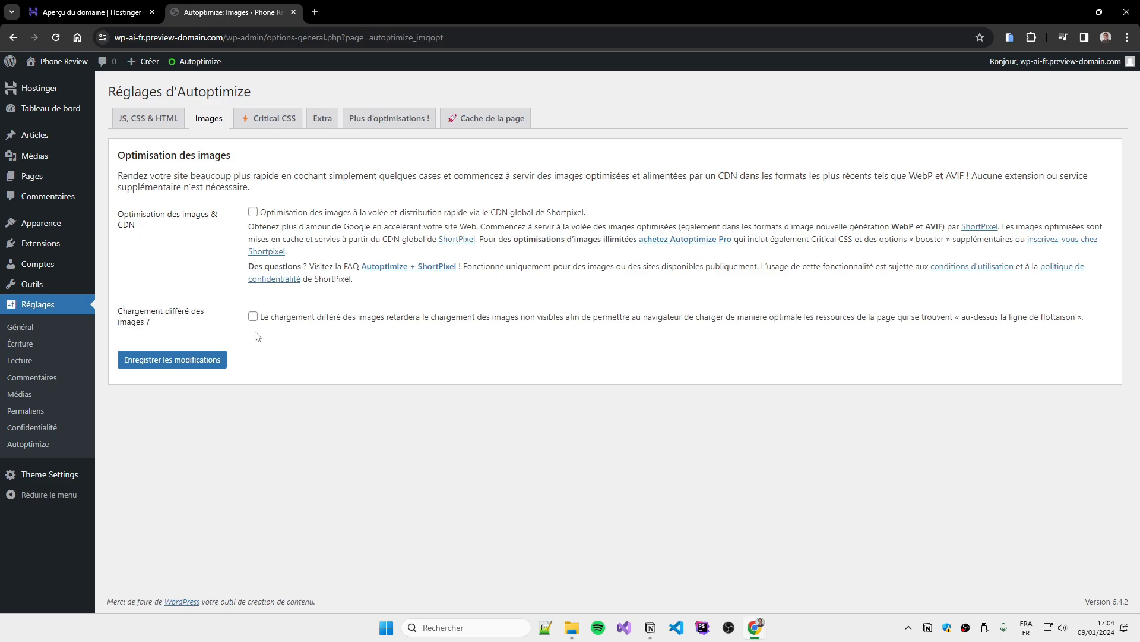
left_click(254, 321)
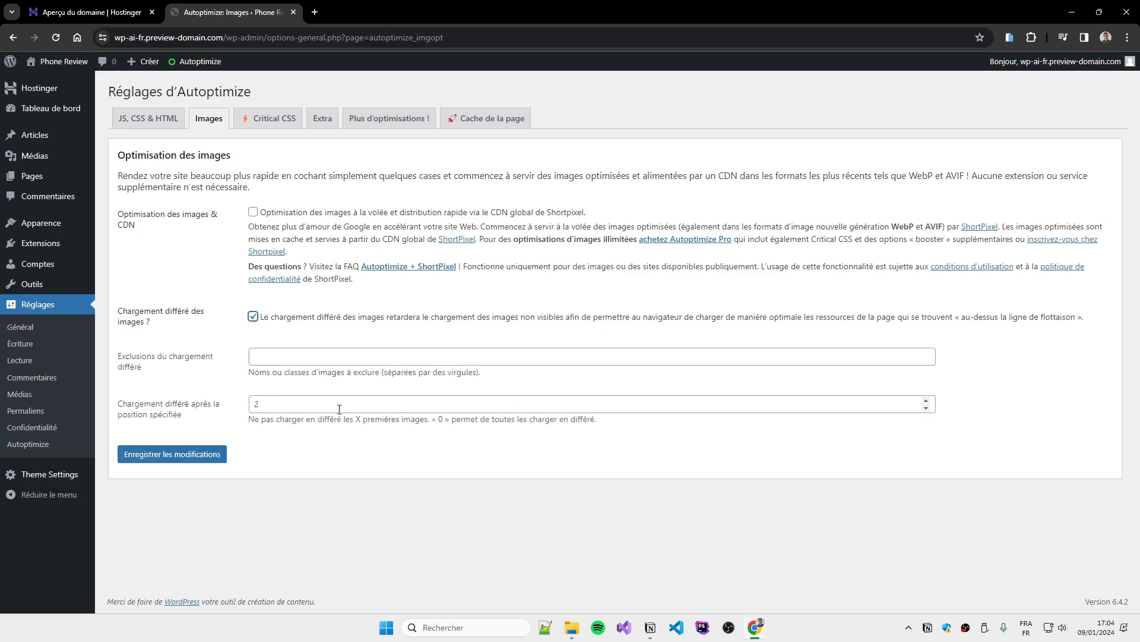
left_click(185, 455)
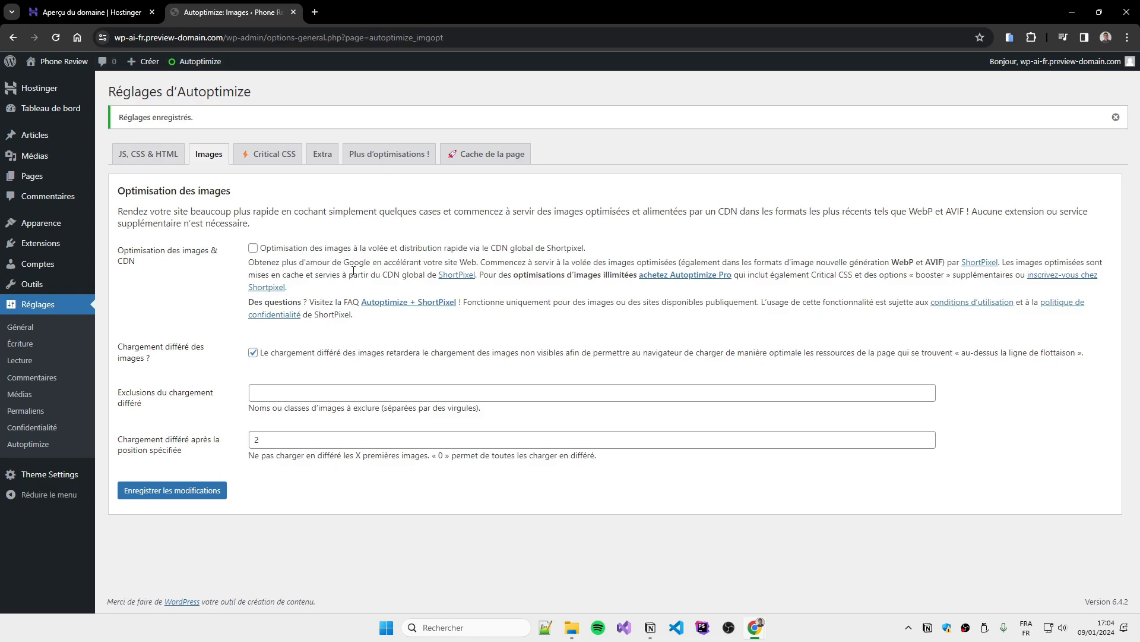
Browse the live site's front page, About page, Blog page and the smartphone tips review article
left_click(62, 62)
mouse_move(369, 68)
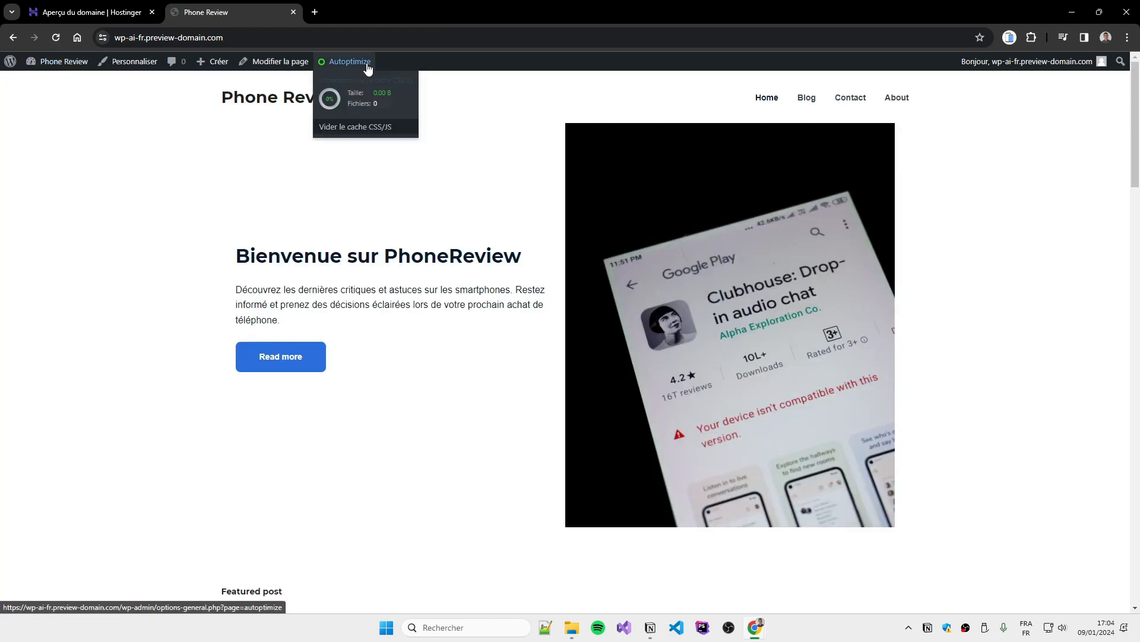
left_click(297, 363)
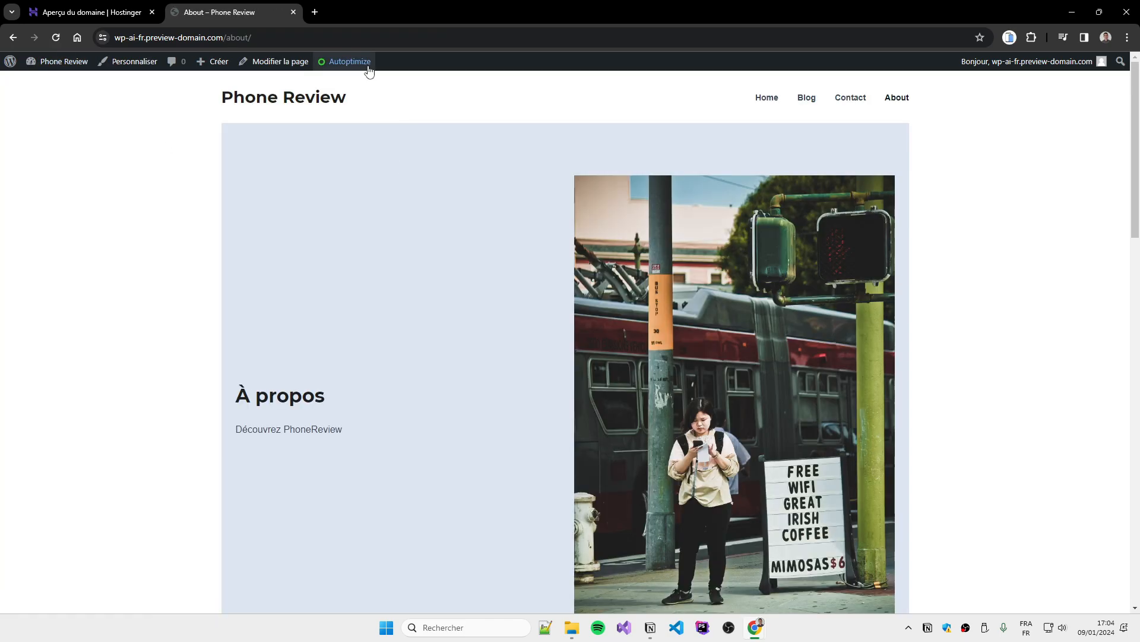
left_click(816, 106)
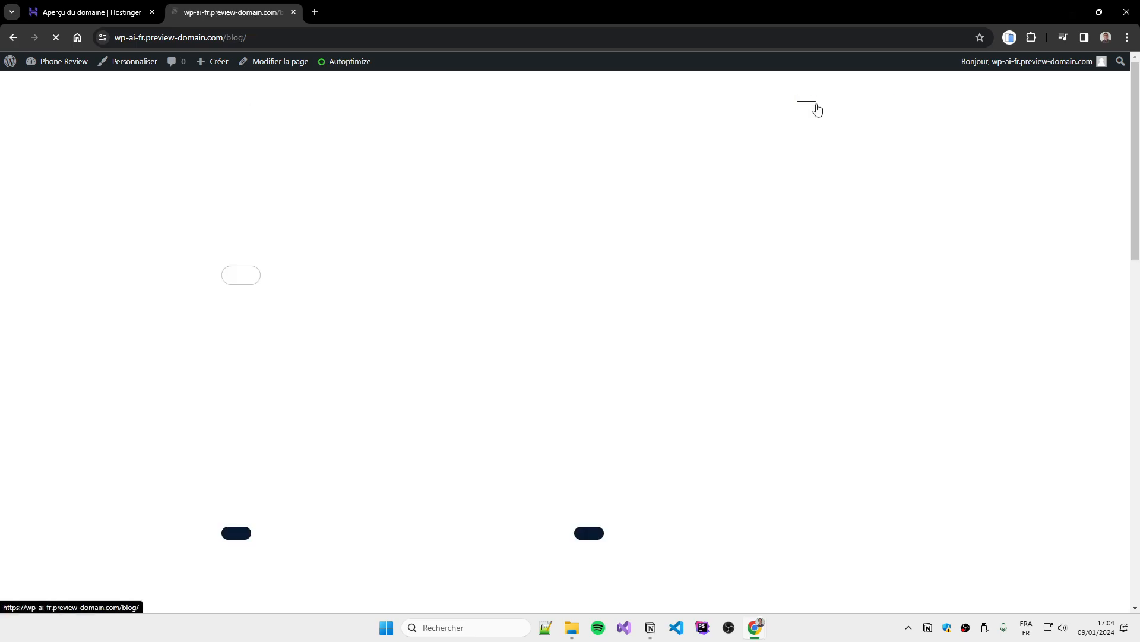
scroll(746, 253, "down", 5)
left_click(777, 187)
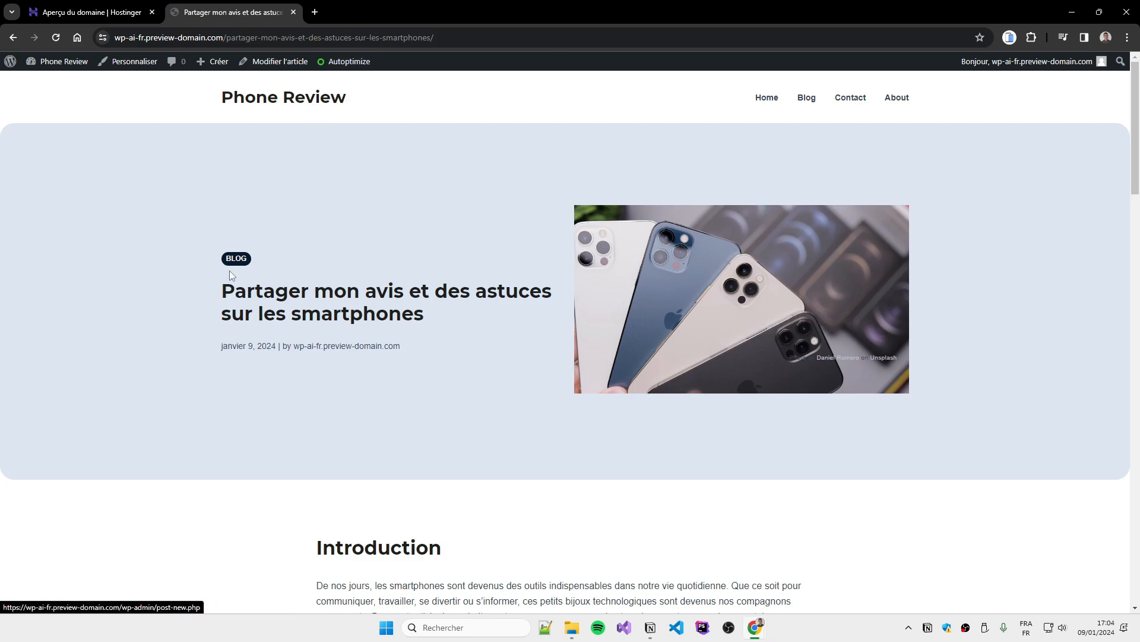
scroll(401, 341, "down", 6)
scroll(827, 142, "up", 6)
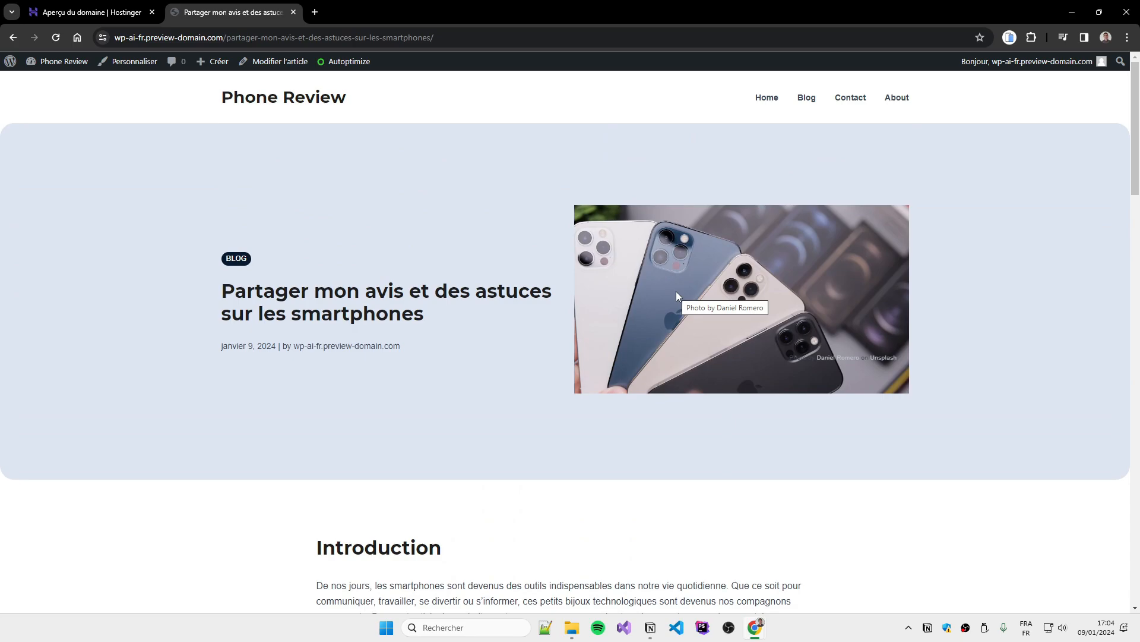
Return to the site's home page, then back to the WordPress admin dashboard
left_click(289, 98)
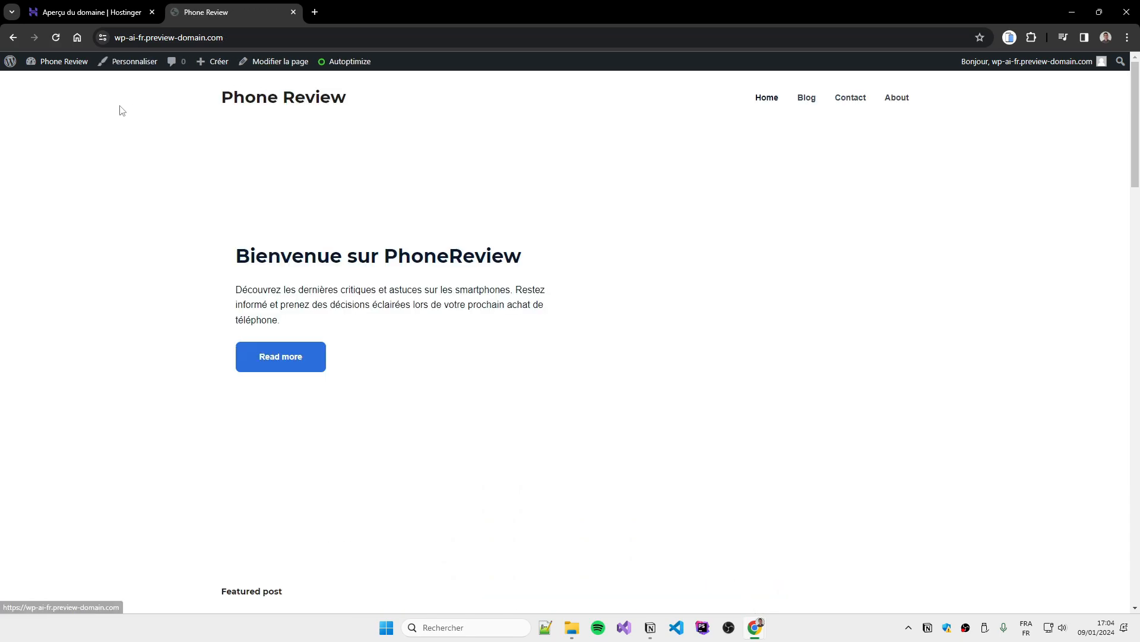
mouse_move(356, 78)
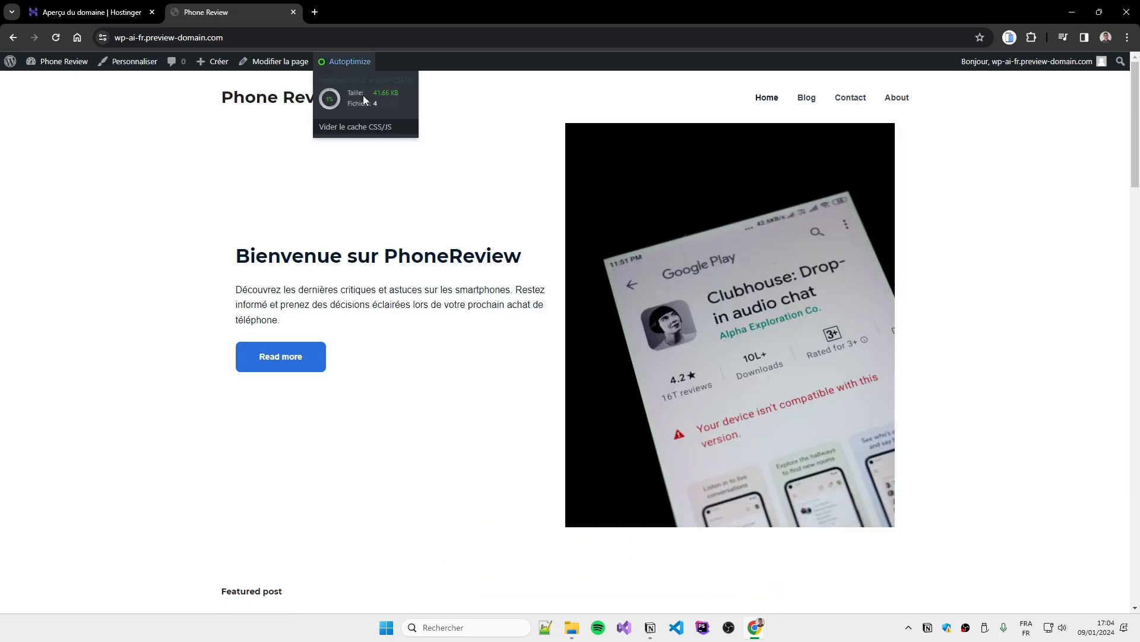
left_click(64, 66)
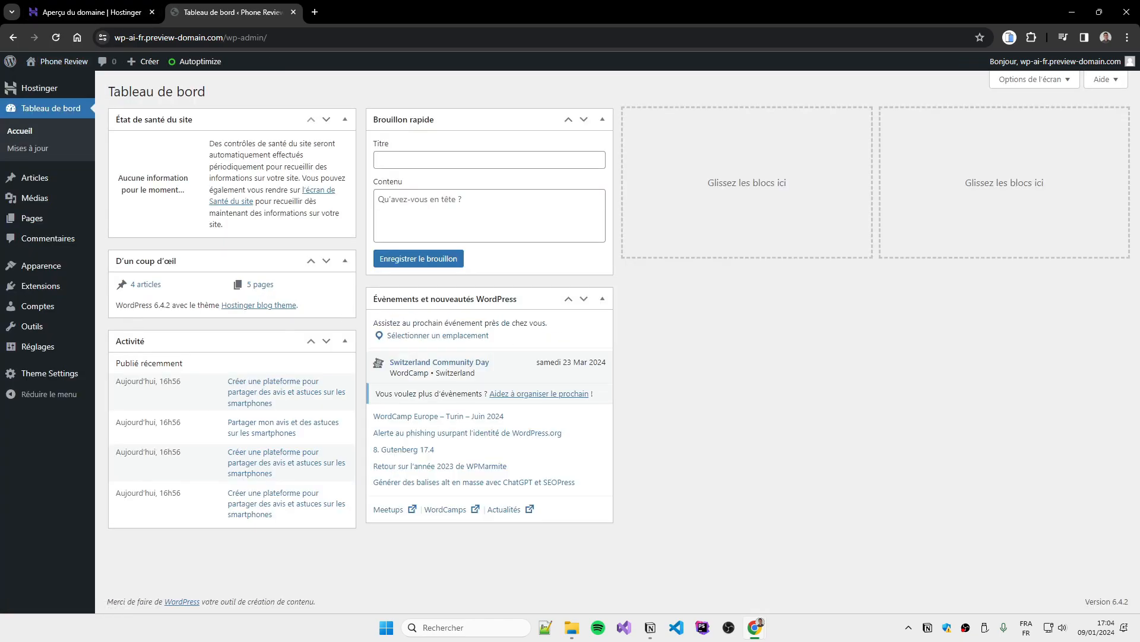
key("alt+Tab")
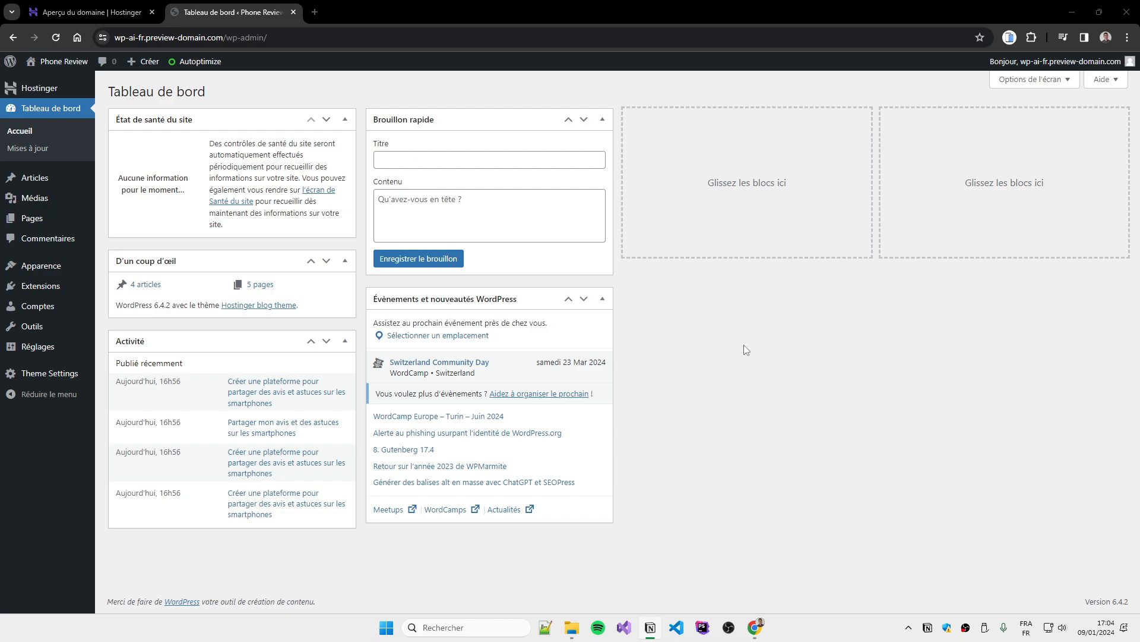
Search the plugin directory for 'Mat', then install and activate Matomo Analytics
left_click(725, 399)
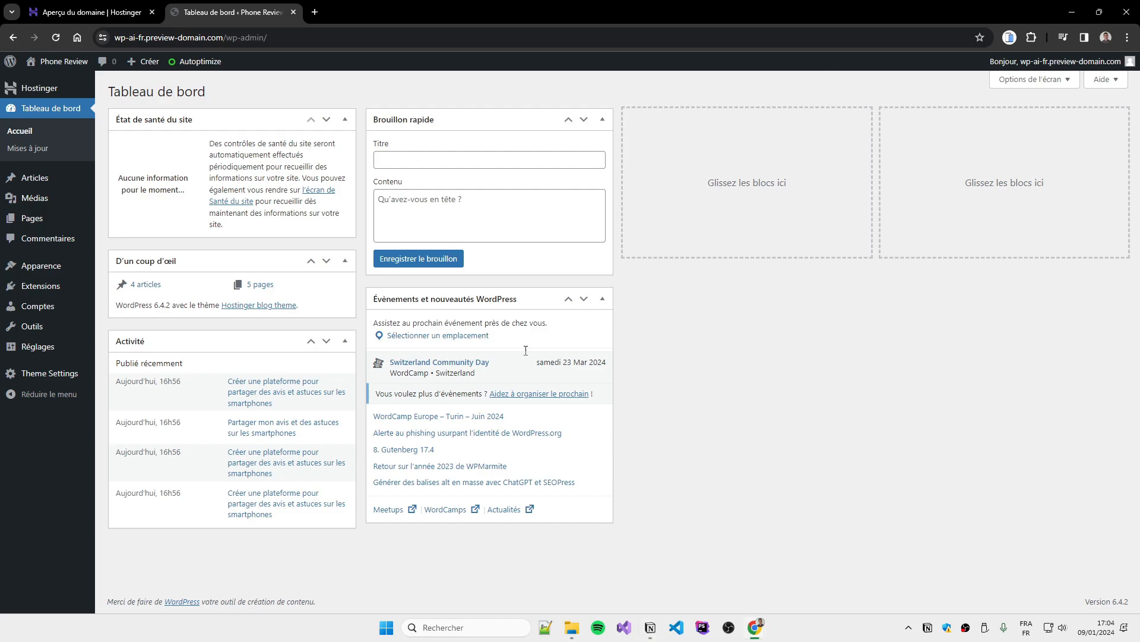
mouse_move(74, 294)
left_click(132, 304)
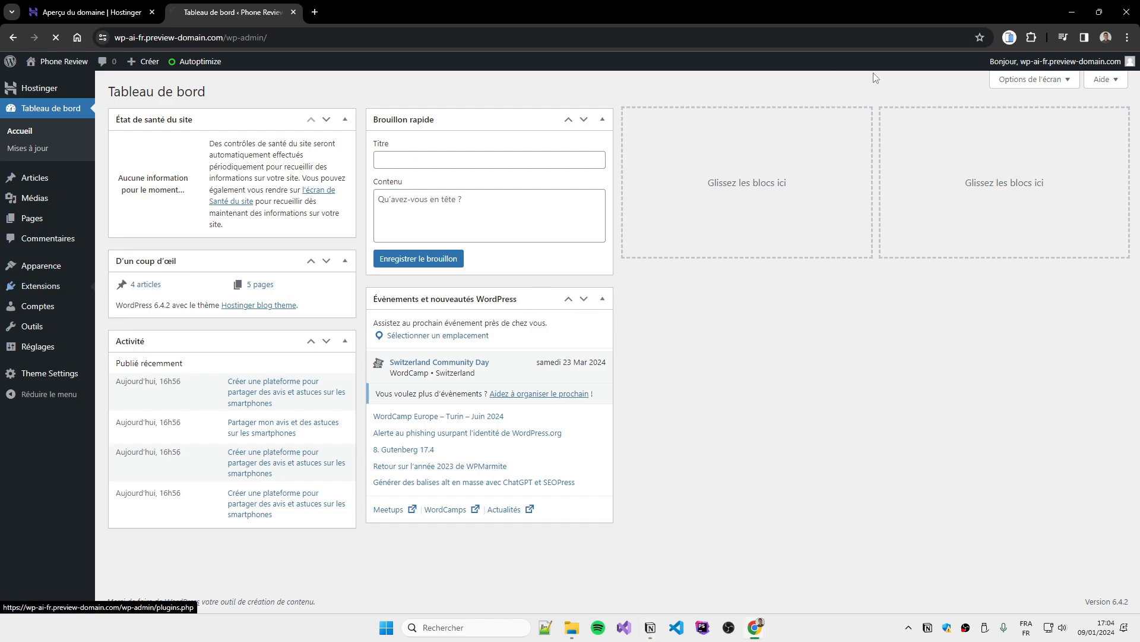
left_click(990, 125)
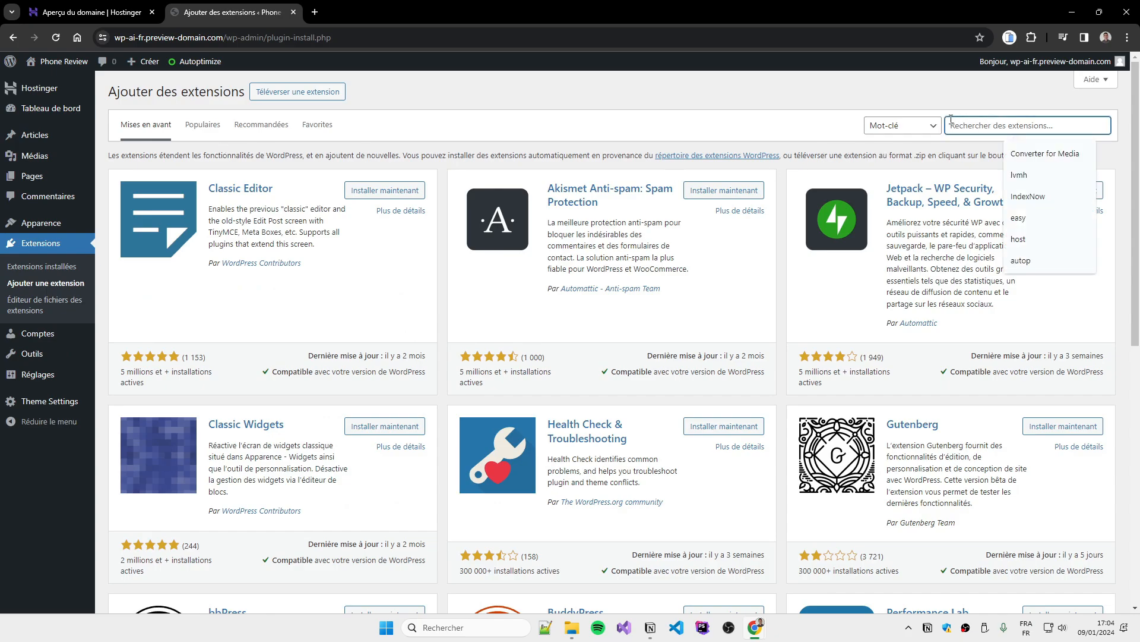
type("Matomo")
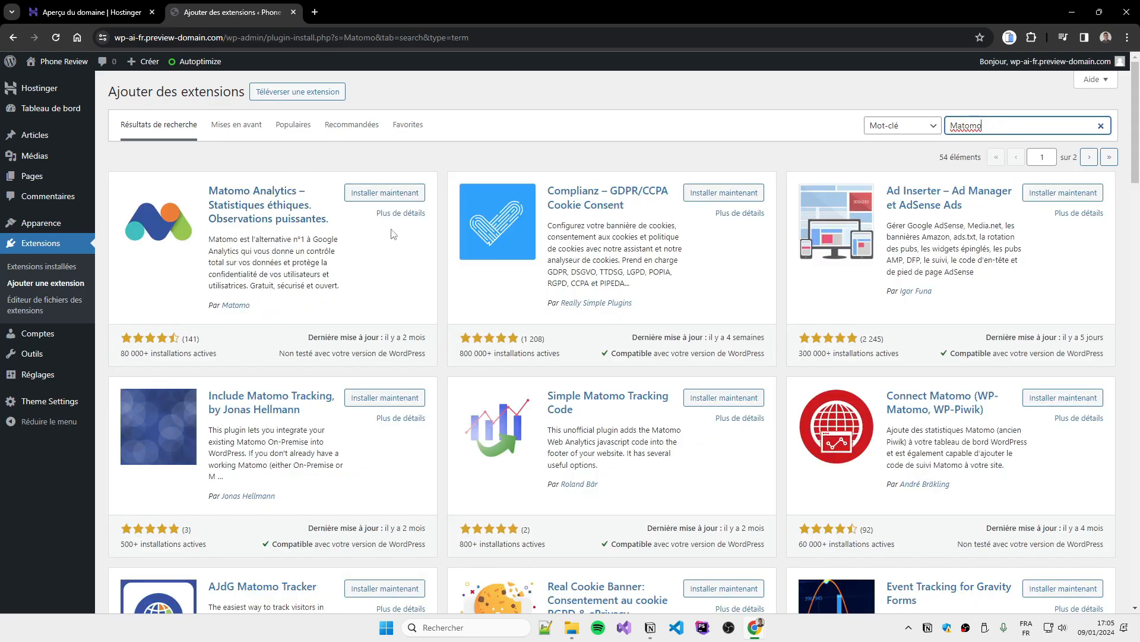
left_click(383, 193)
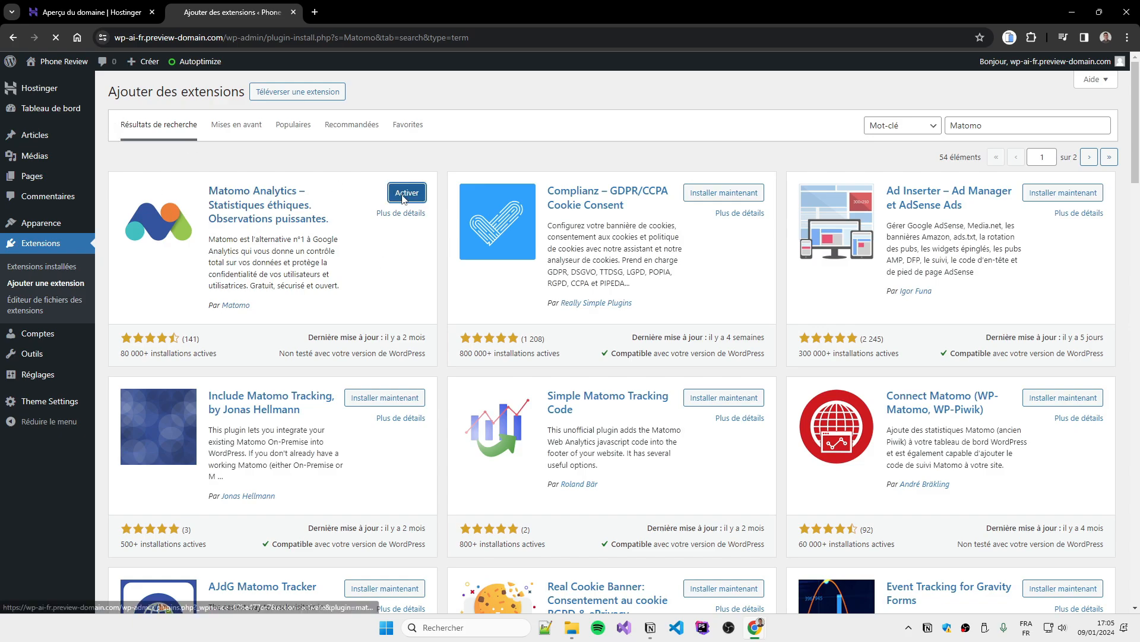
left_click(402, 196)
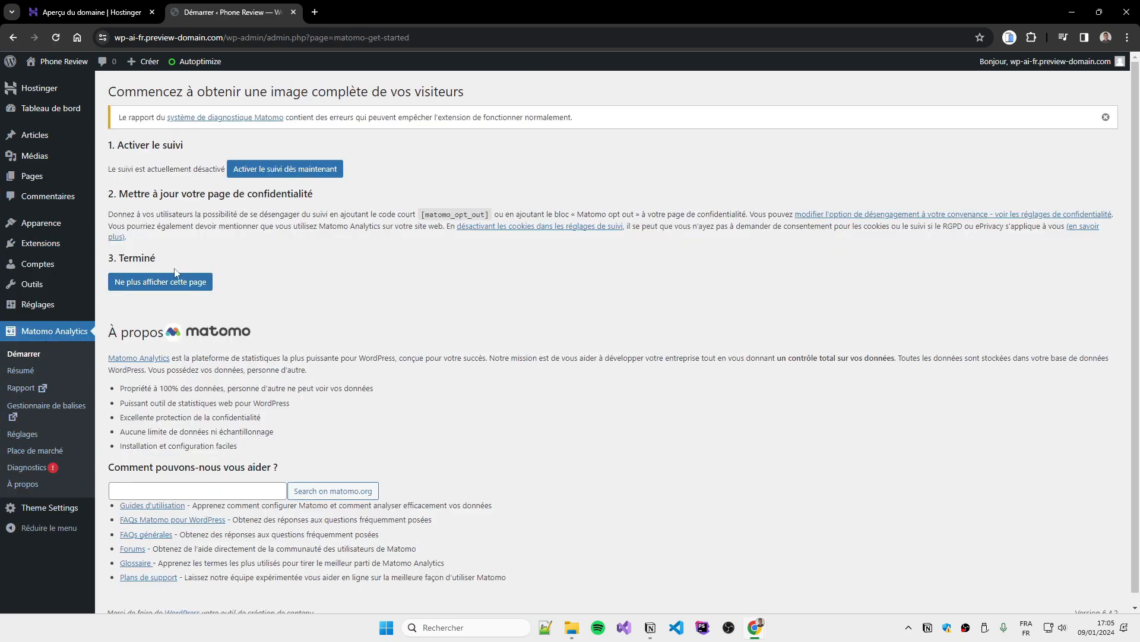
Turn on Matomo tracking now and copy the [matomo_opt_out] shortcode
left_click(269, 171)
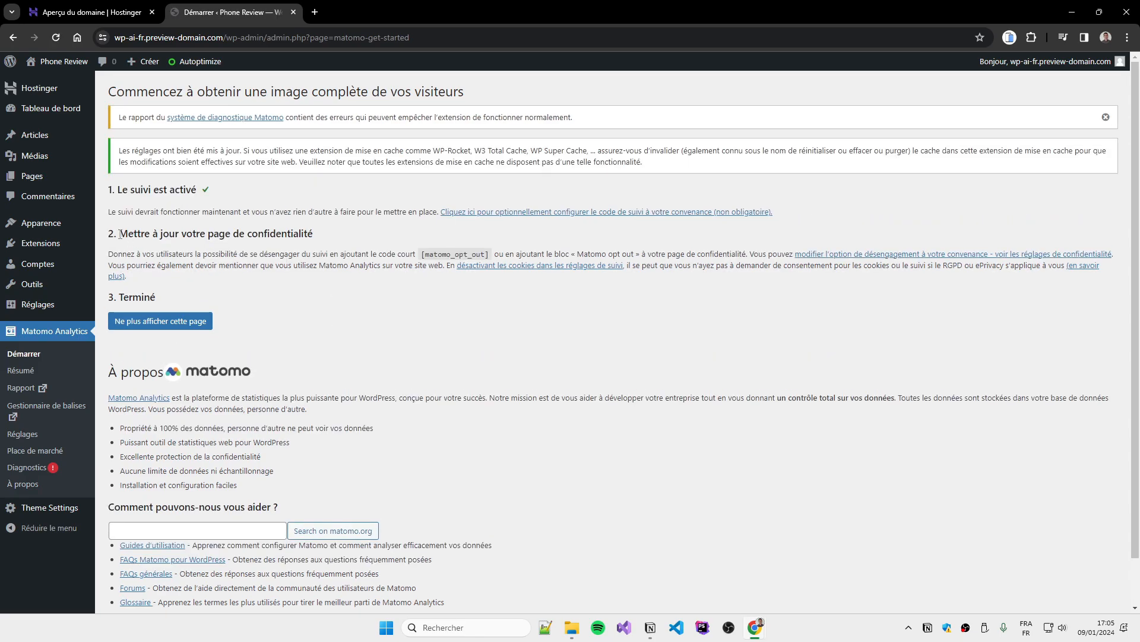
left_click_drag(120, 233, 314, 235)
left_click(405, 271)
left_click_drag(421, 255, 486, 254)
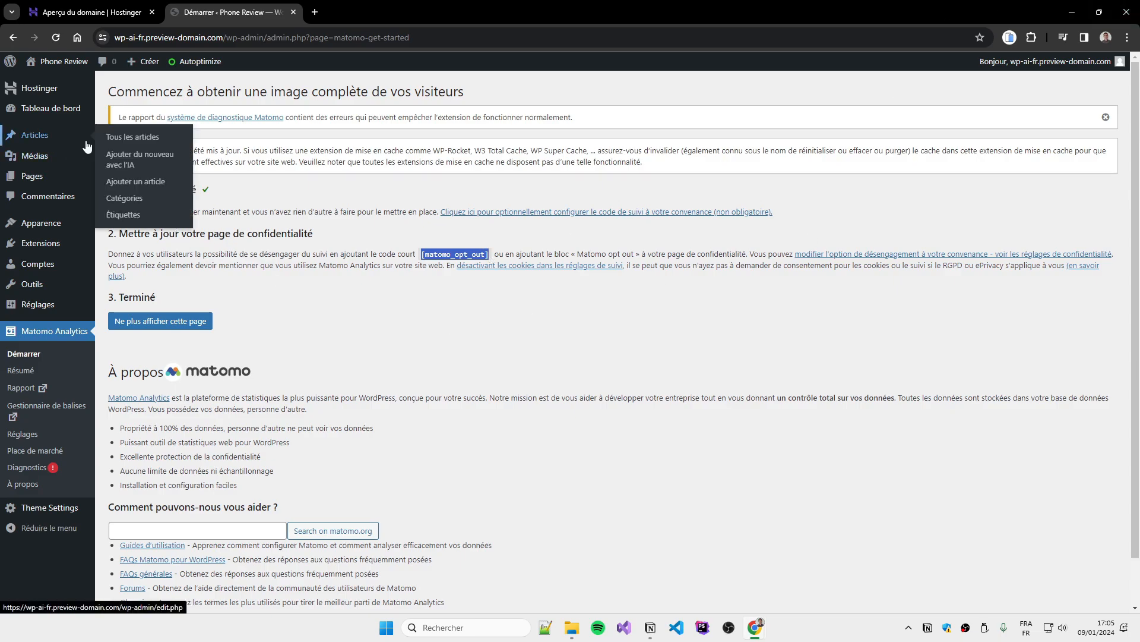
Open Pages > Toutes les pages in a new browser tab and switch to it
mouse_move(59, 186)
middle_click(149, 178)
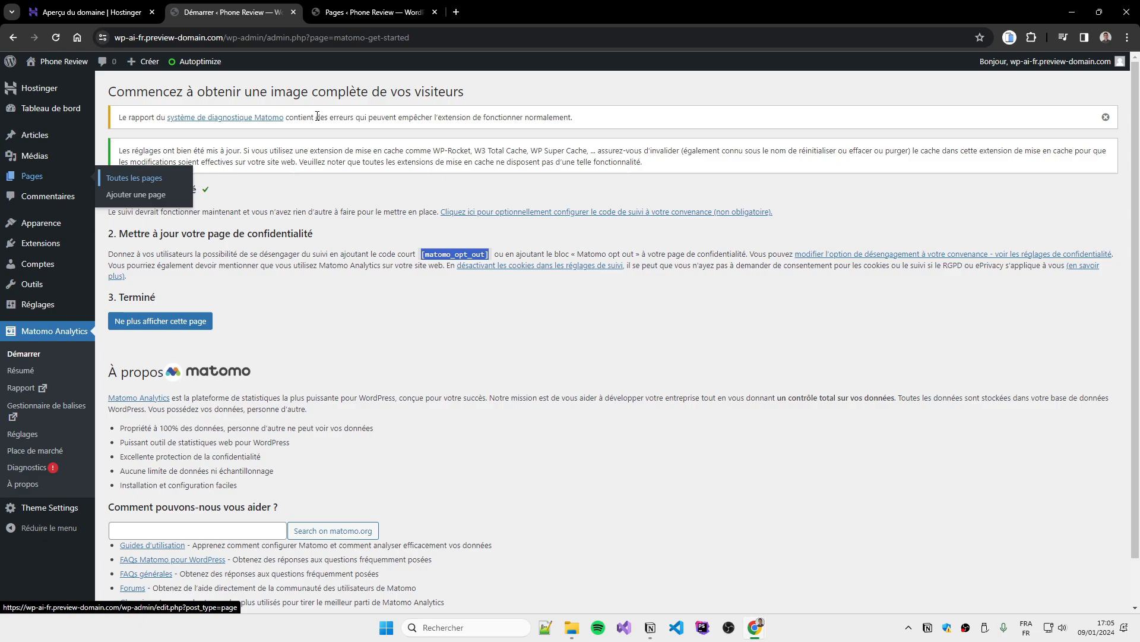
left_click(351, 13)
Edit Politique de confidentialité, close the welcome guide, and paste [matomo_opt_out] in a new paragraph
mouse_move(175, 366)
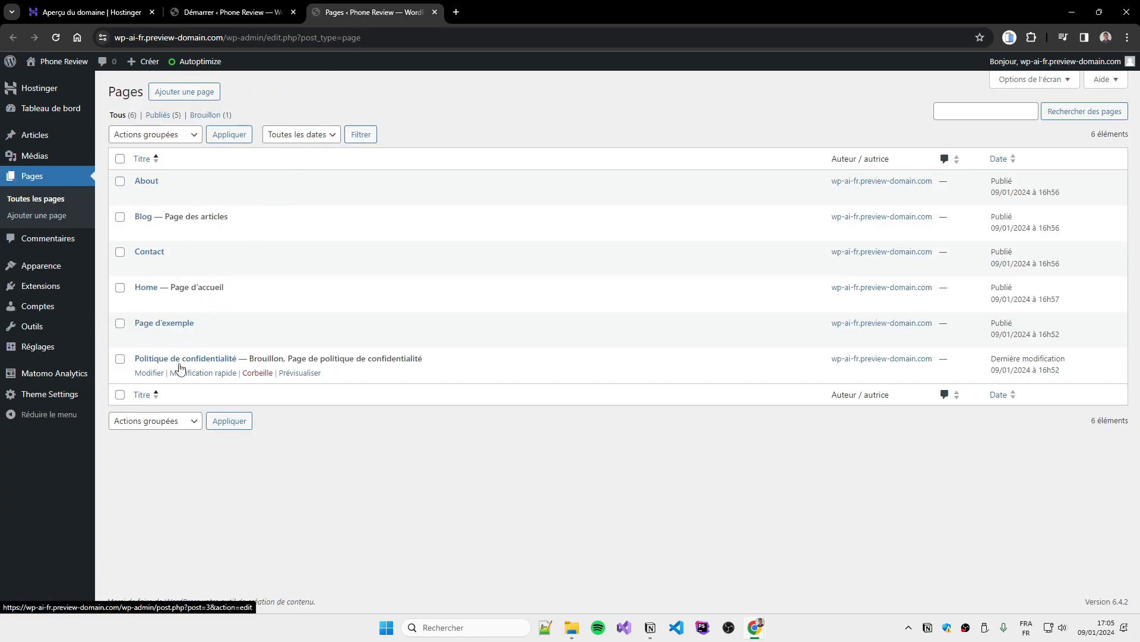
left_click(149, 373)
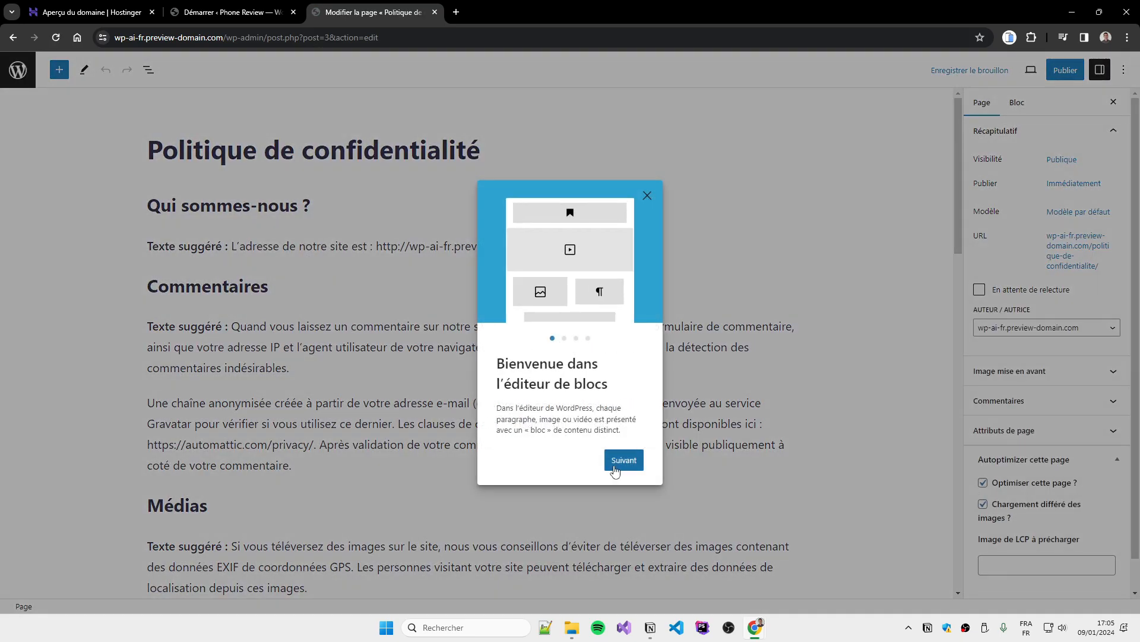
left_click(614, 465)
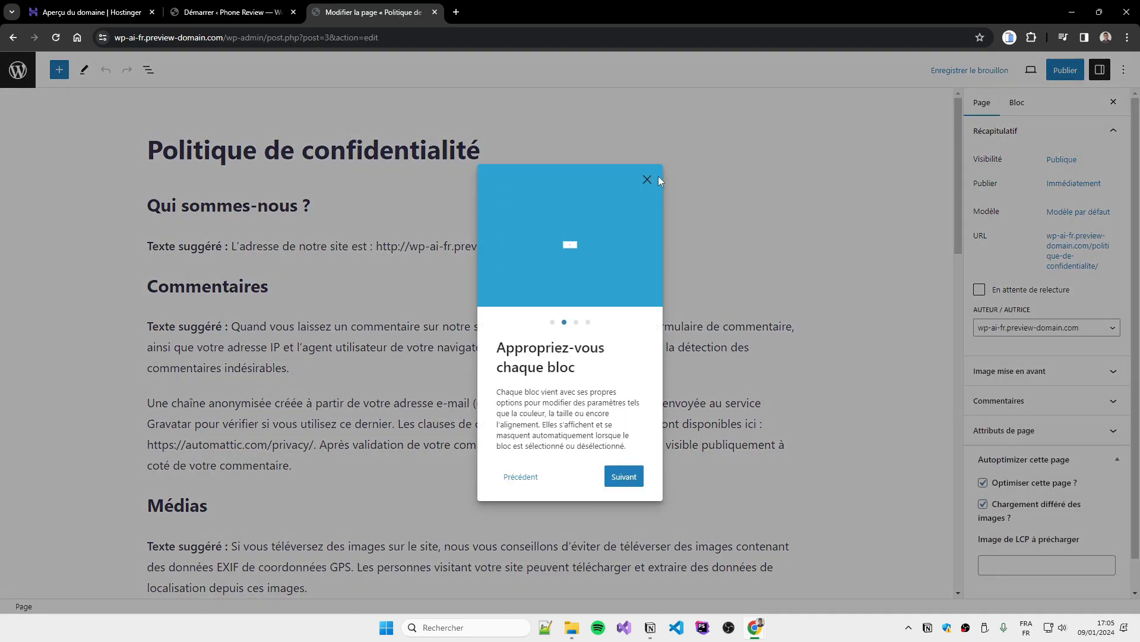
left_click(648, 179)
key("Return")
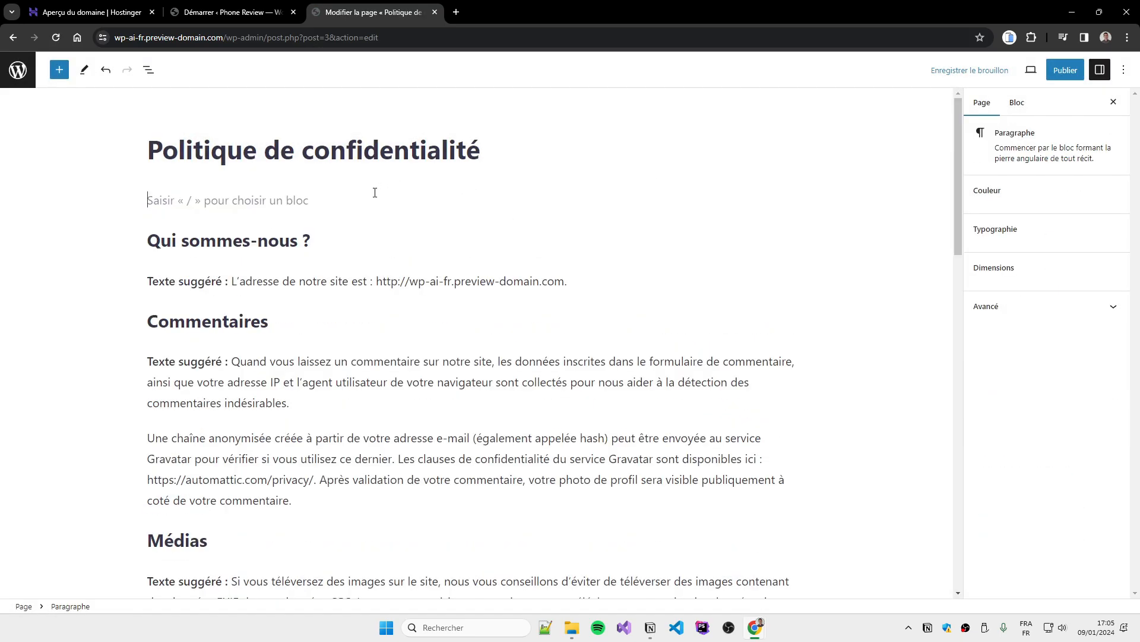
type("[matomo_opt_out]")
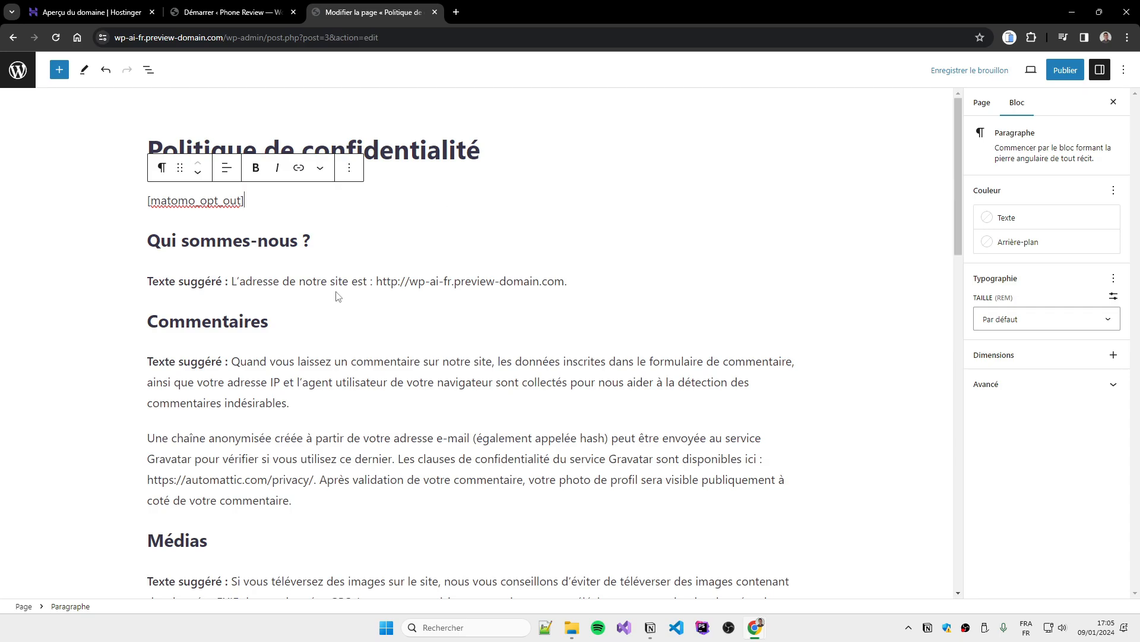
Re-copy the shortcode from Matomo's page, publish the privacy policy page, and view it live
left_click(232, 12)
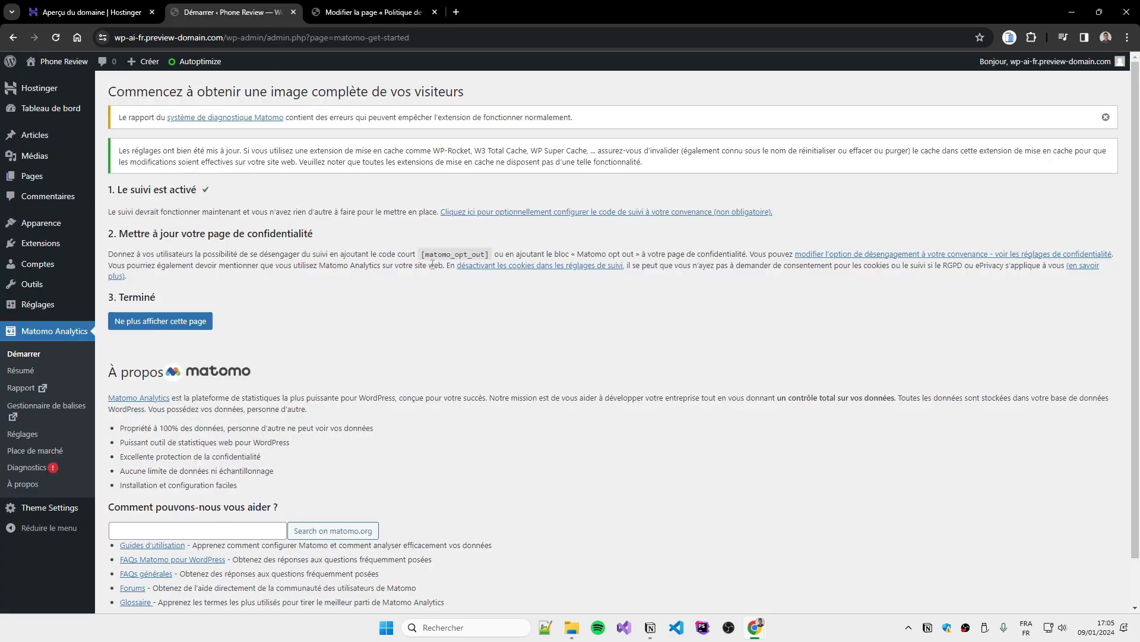
left_click_drag(422, 254, 490, 254)
left_click(386, 6)
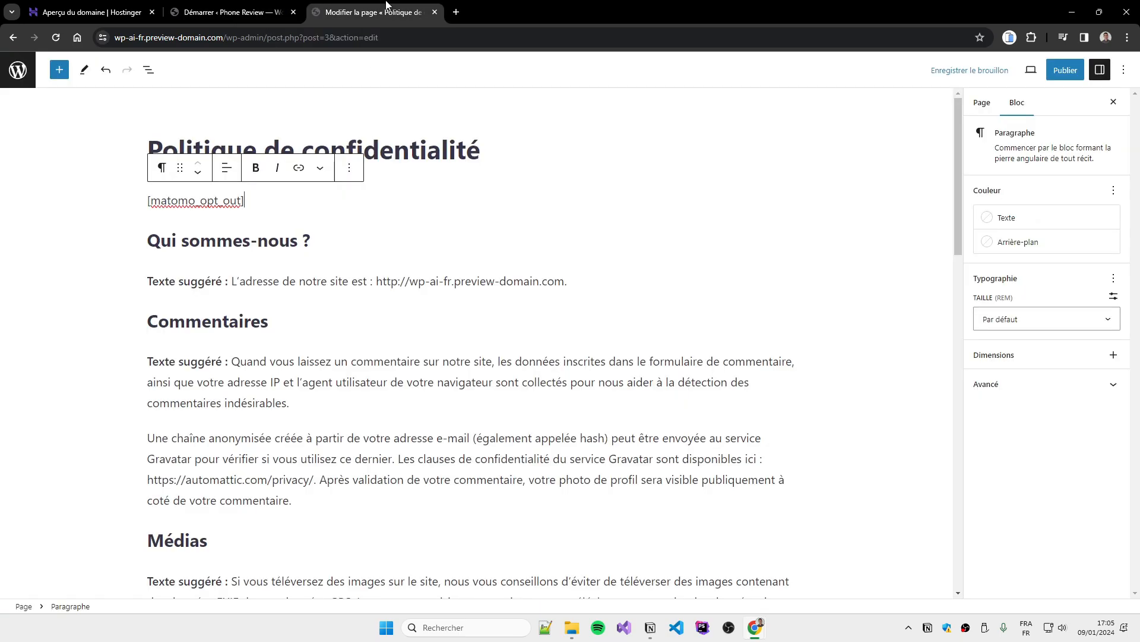
left_click_drag(249, 206, 161, 201)
left_click(1063, 75)
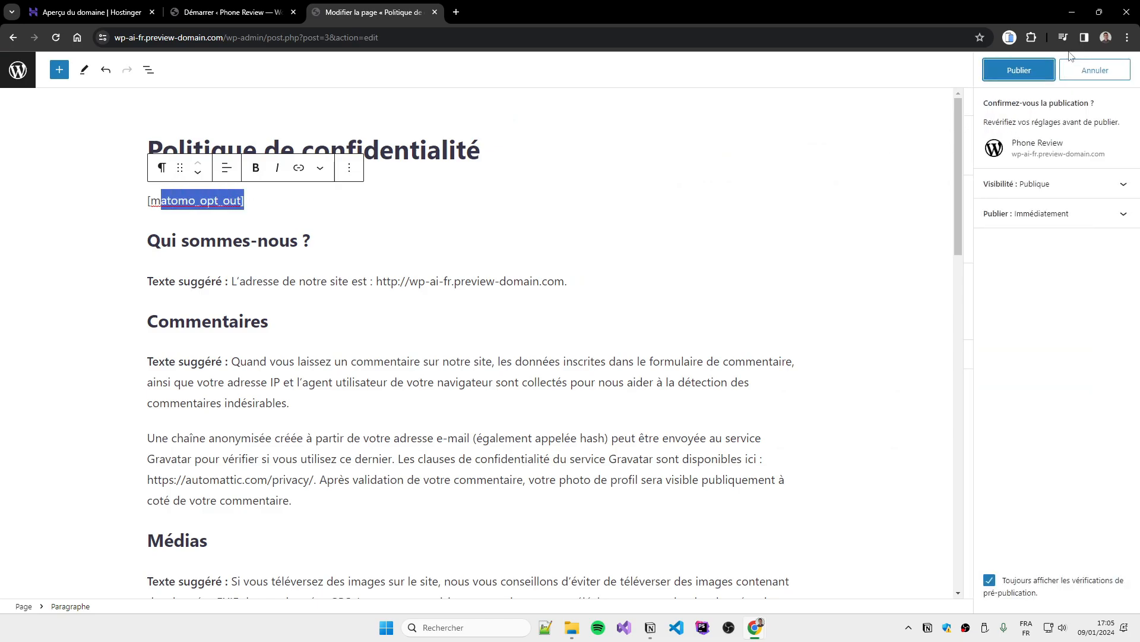
left_click(1029, 75)
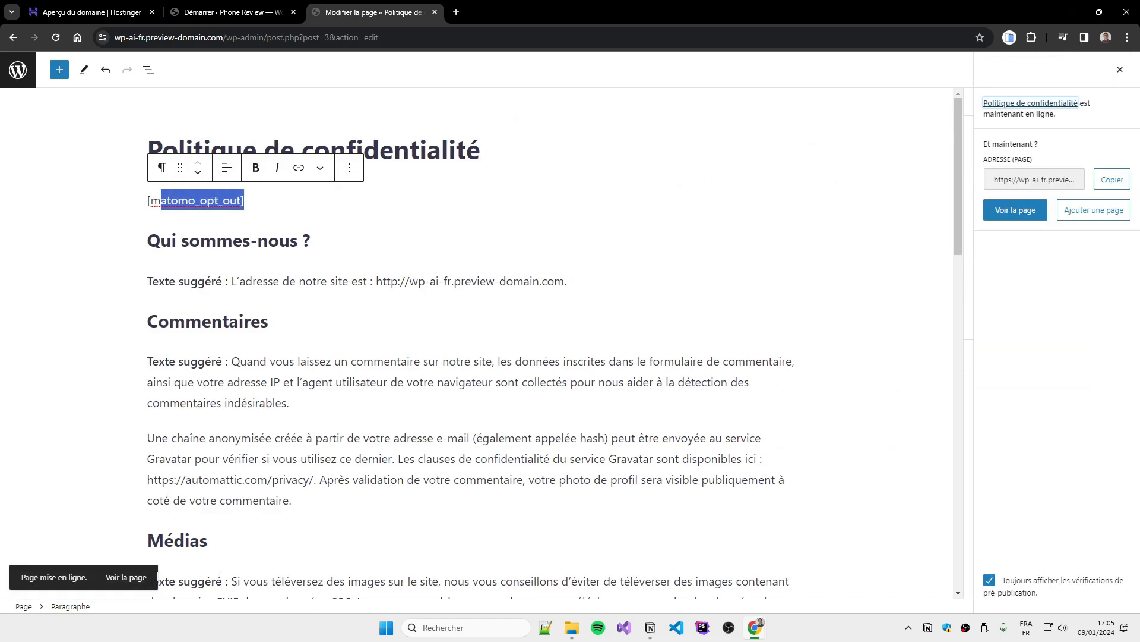
left_click(126, 577)
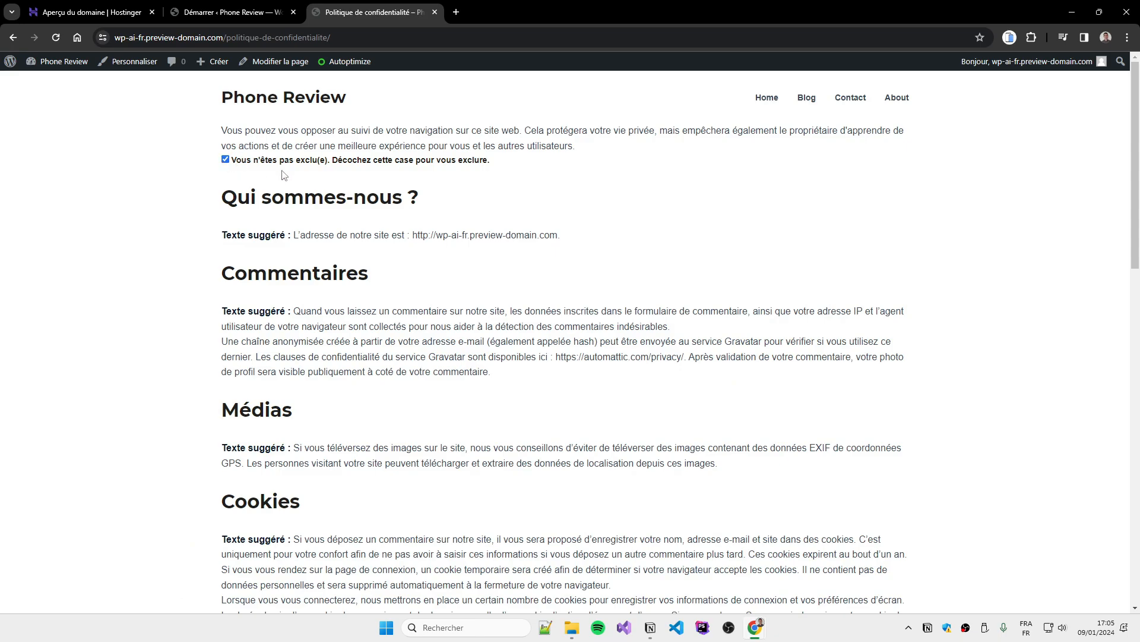
Untick and re-tick the tracking opt-out checkbox on the live privacy page, then close that tab
left_click_drag(231, 130, 509, 134)
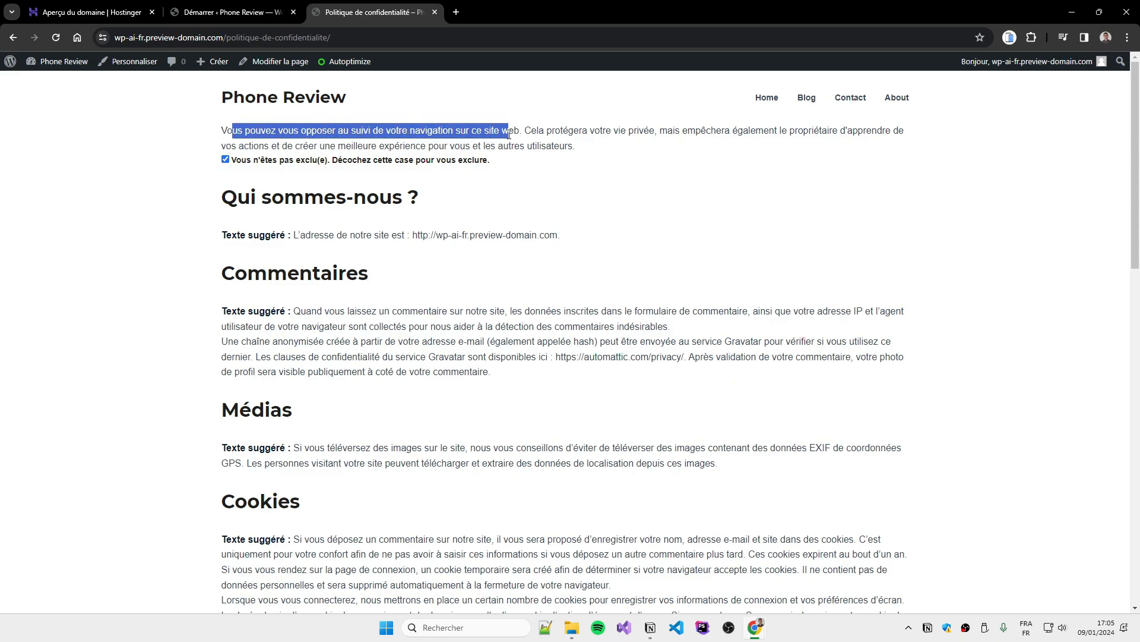
left_click(518, 133)
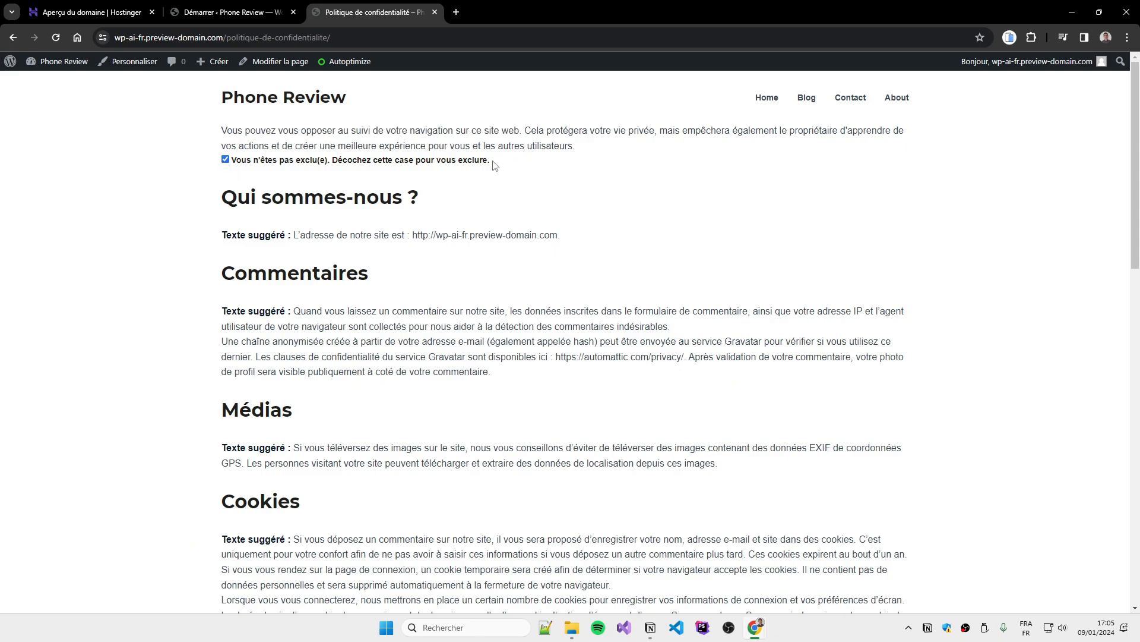
left_click(312, 161)
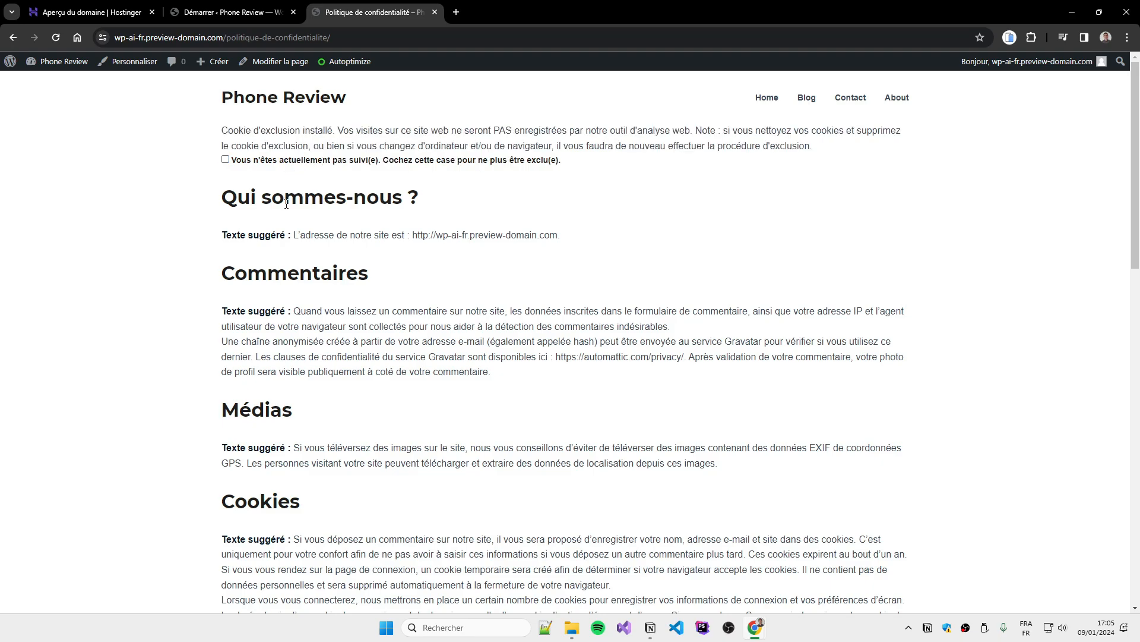
left_click(306, 161)
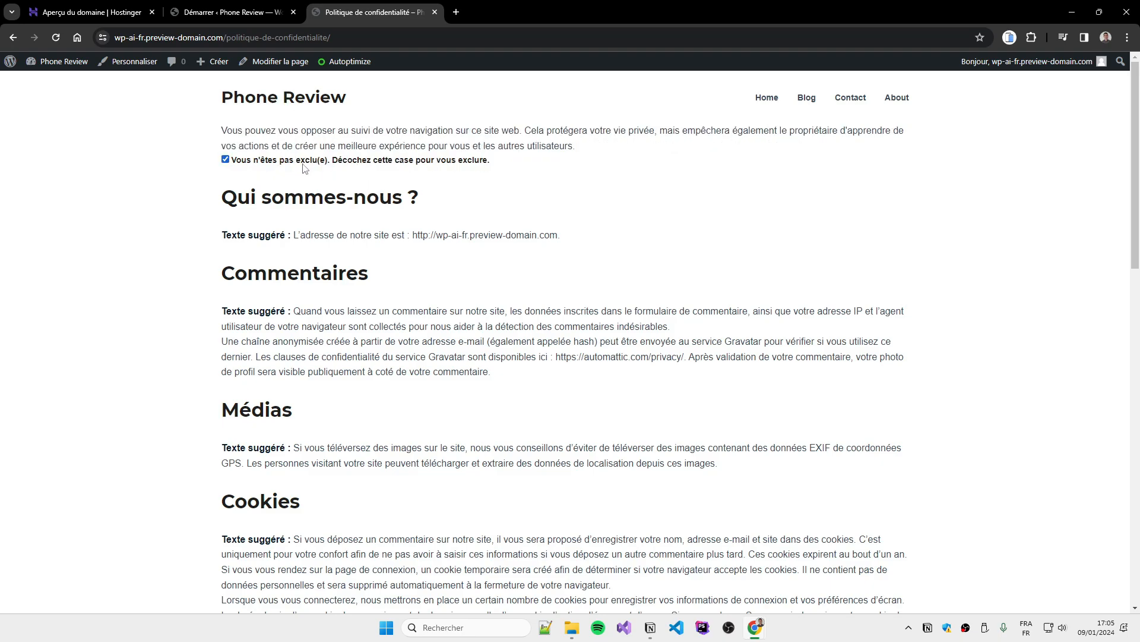
left_click(435, 12)
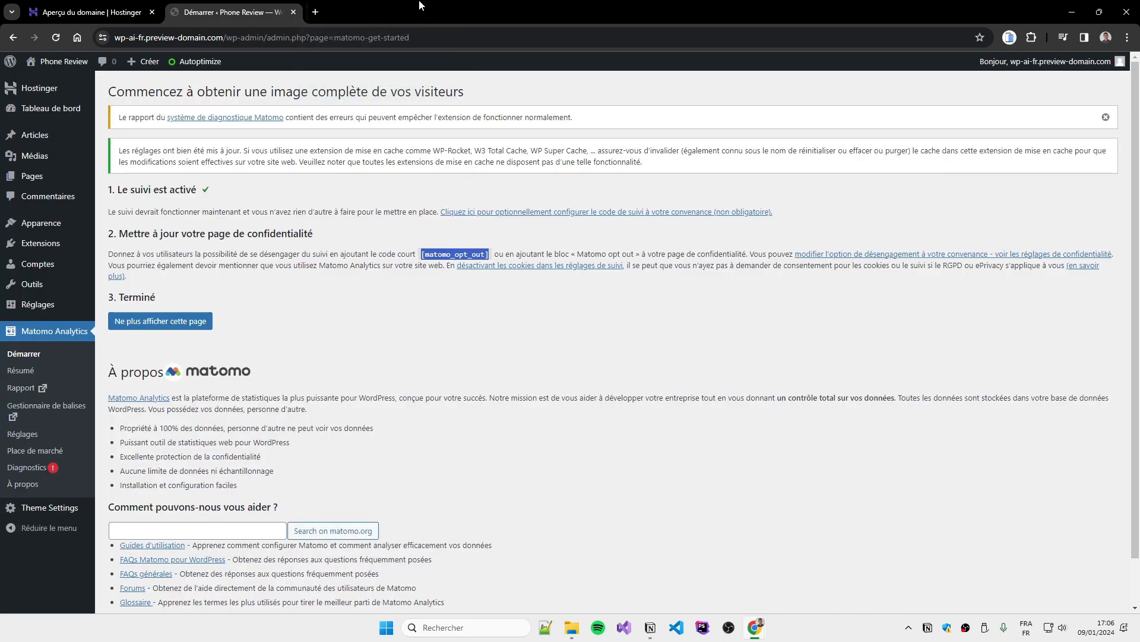
Choose 'Ne plus afficher cette page' and close the Matomo diagnostic warning
left_click(189, 323)
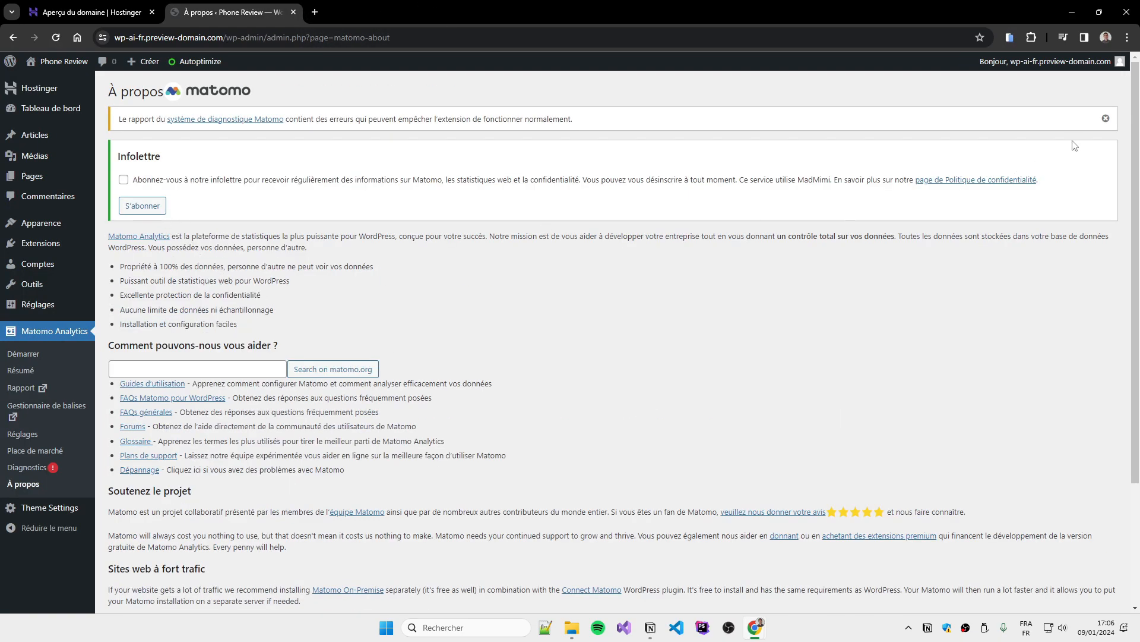
left_click(1105, 118)
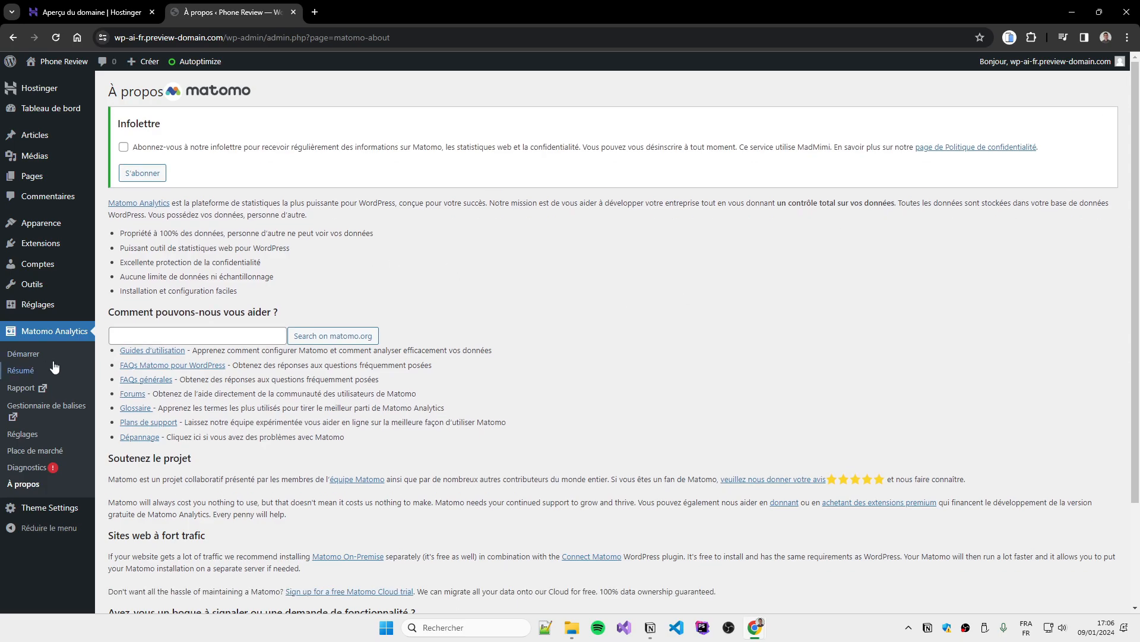
left_click(26, 354)
Open Matomo Analytics > Résumé and scroll through the visitor reports
left_click(31, 372)
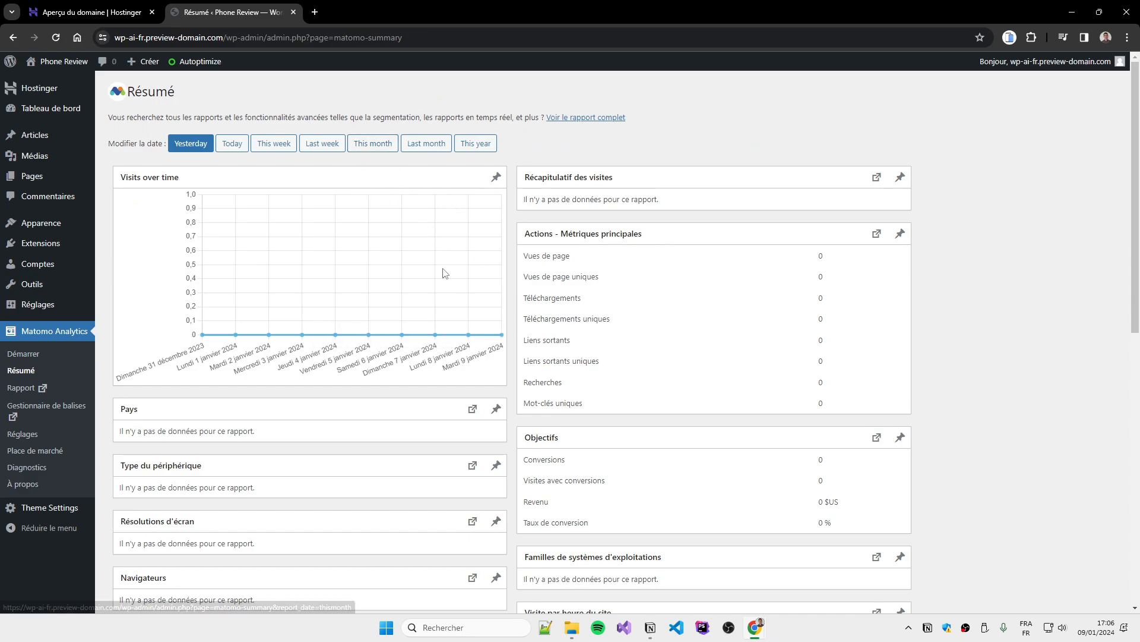
scroll(771, 93, "down", 3)
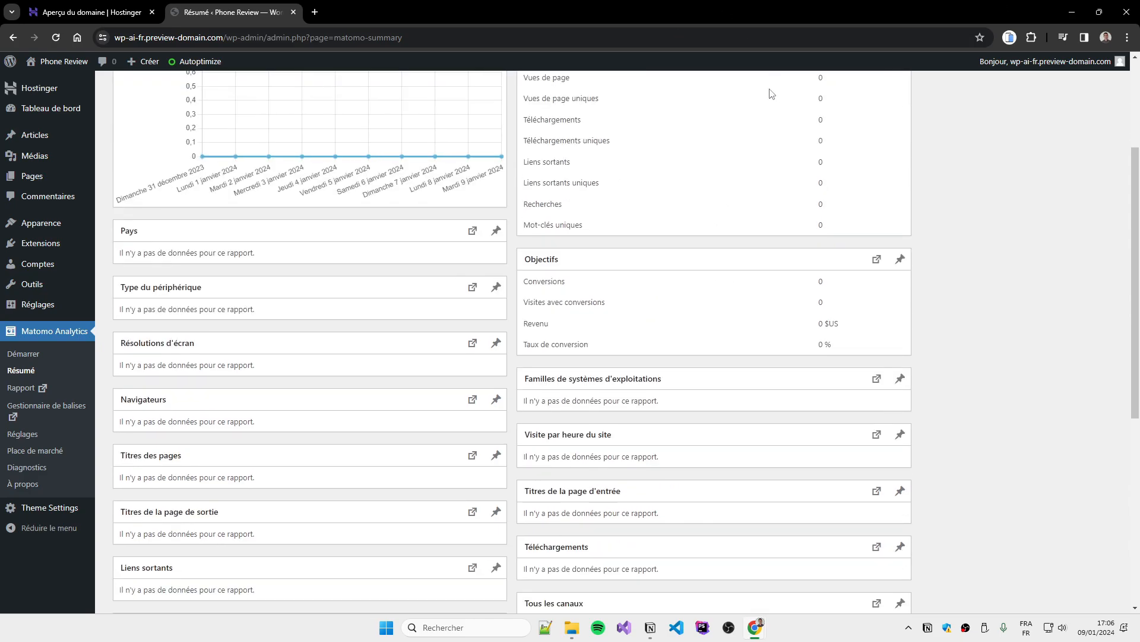
scroll(616, 337, "down", 6)
scroll(624, 246, "up", 4)
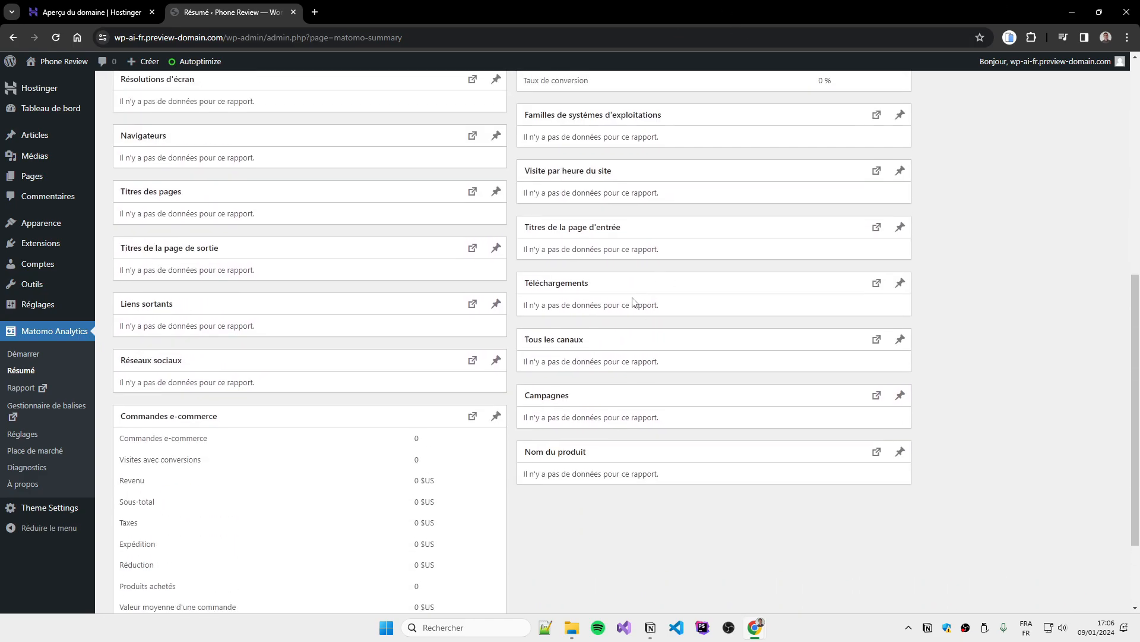
scroll(200, 257, "down", 4)
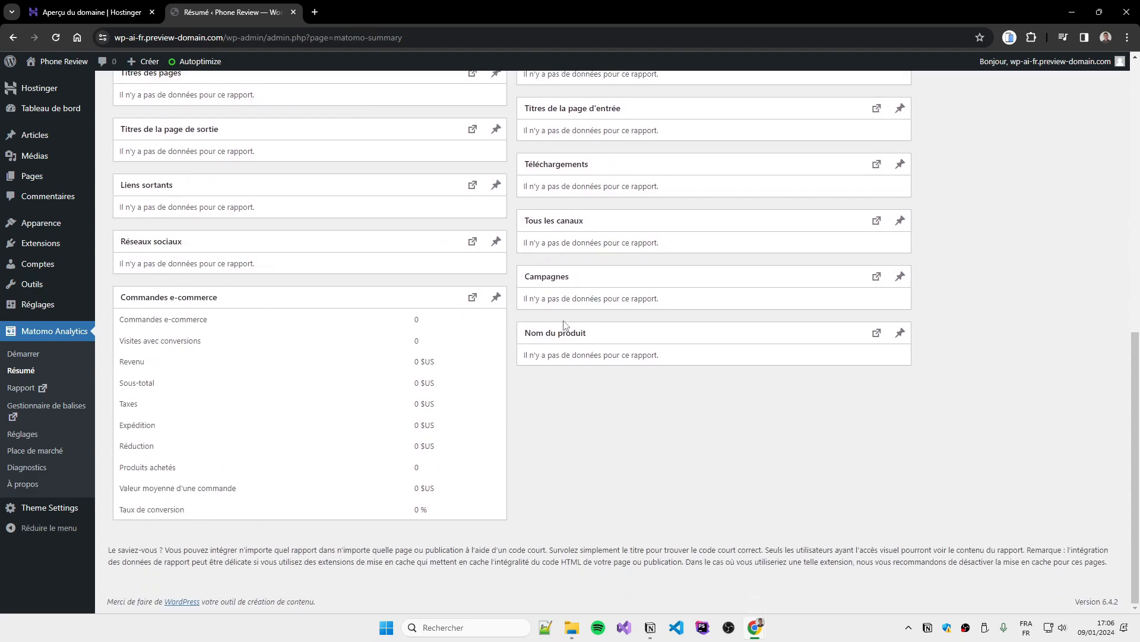
scroll(214, 419, "up", 10)
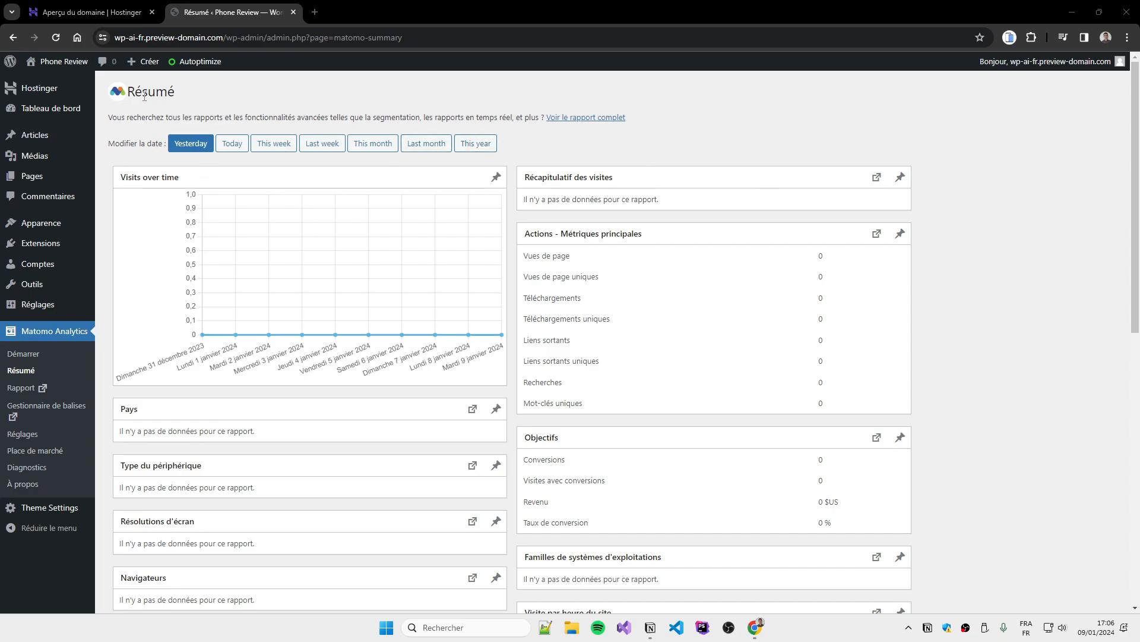
Start a new AI article, keeping the Articles type, Neutre tone and Court length
mouse_move(84, 137)
left_click(126, 154)
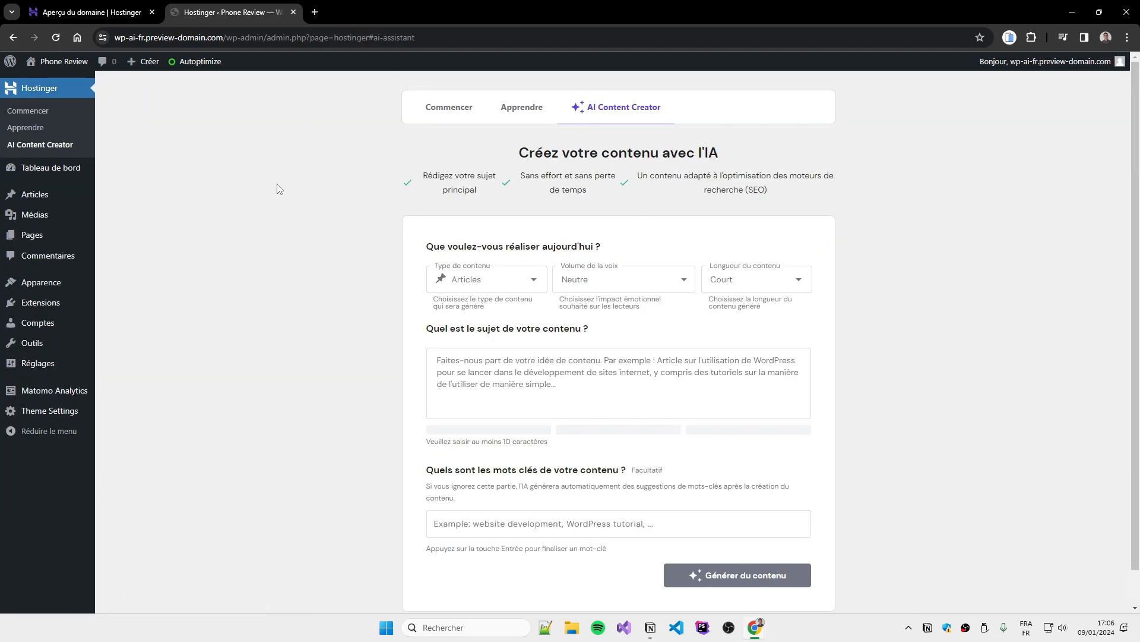
left_click(499, 285)
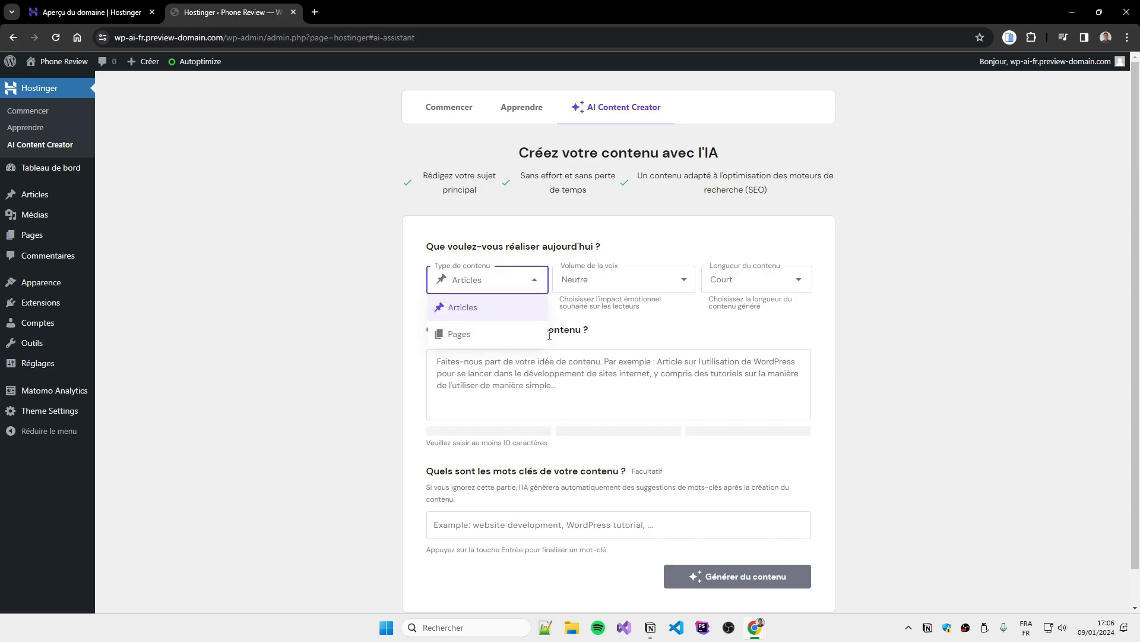
left_click(522, 308)
left_click(632, 279)
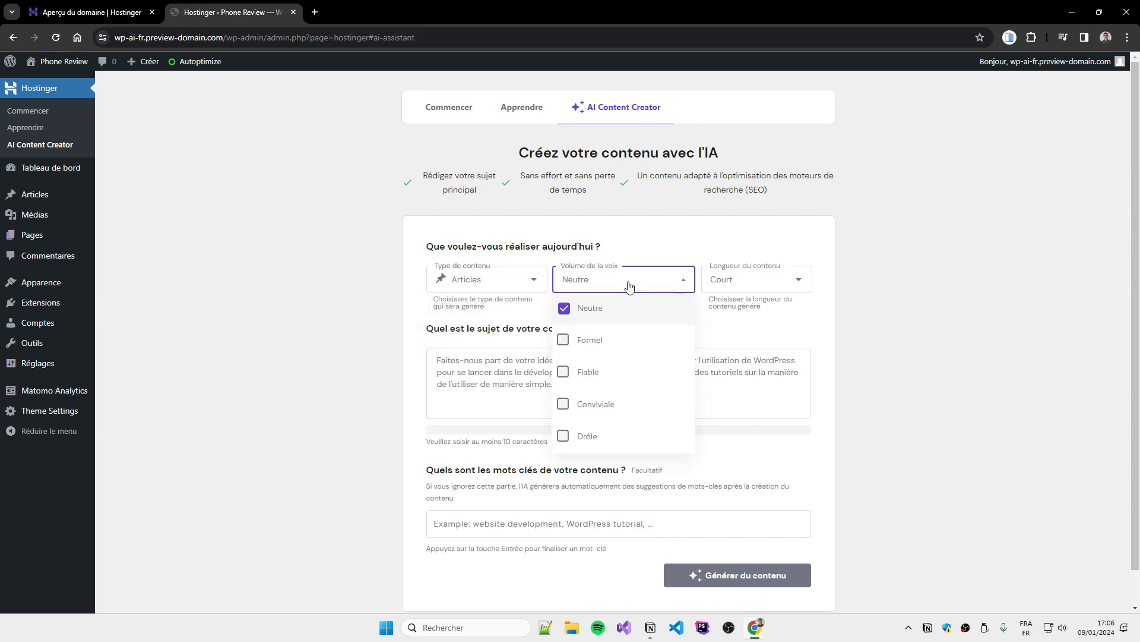
left_click(855, 270)
left_click(778, 283)
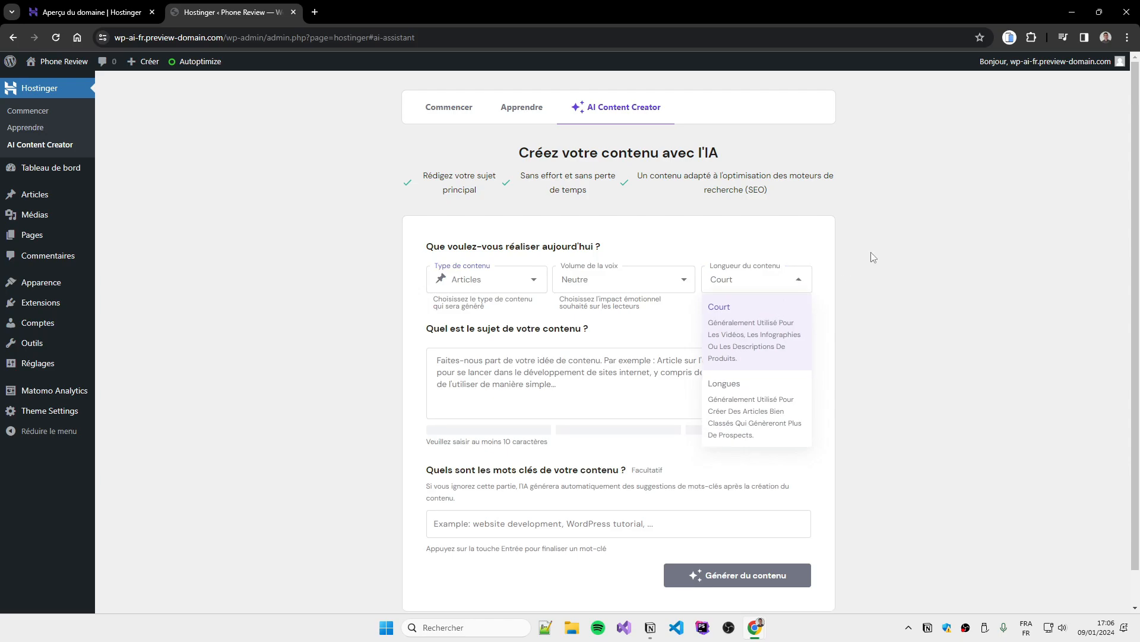
left_click(540, 399)
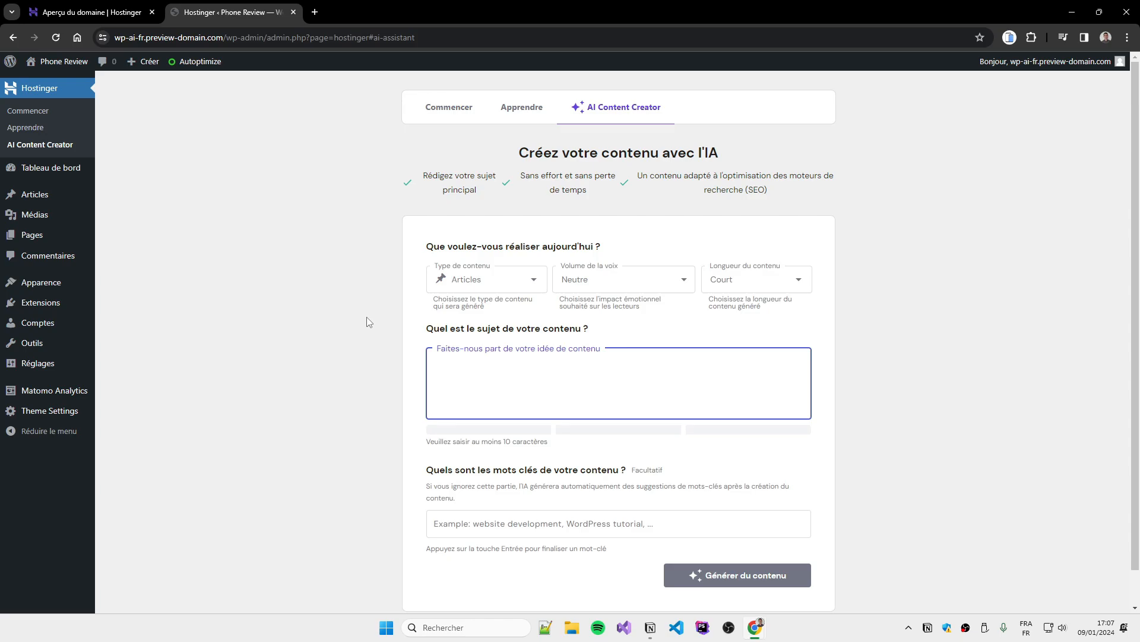
Describe the subject as a 500-word article on saving smartphone battery, leaving keywords empty
type("Je s")
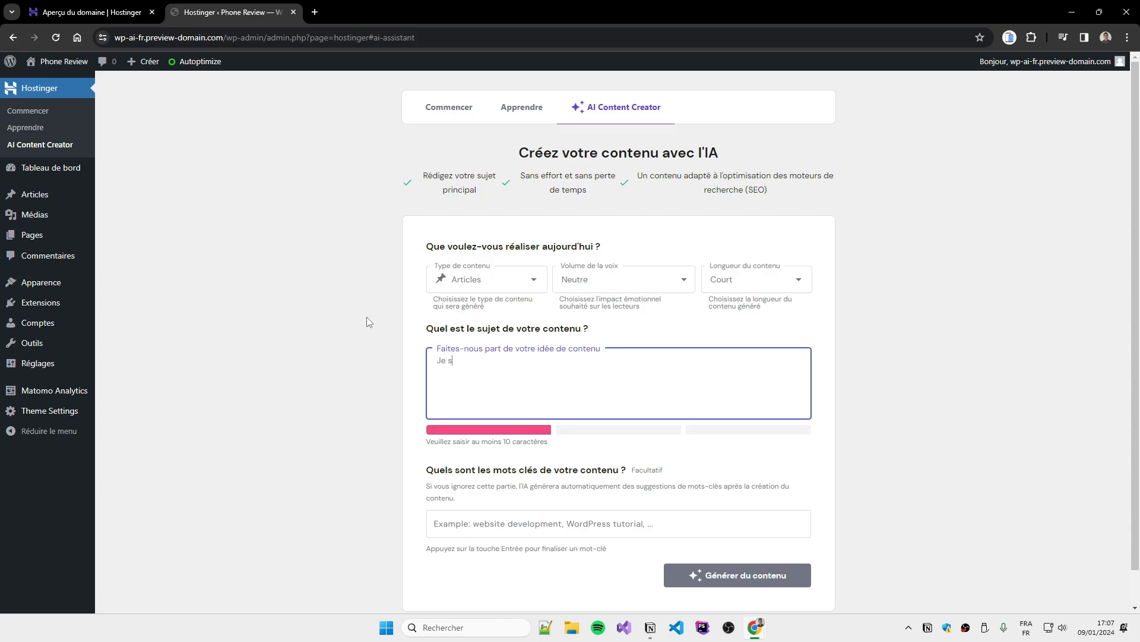
type("ouhaite rédiger un article de 500")
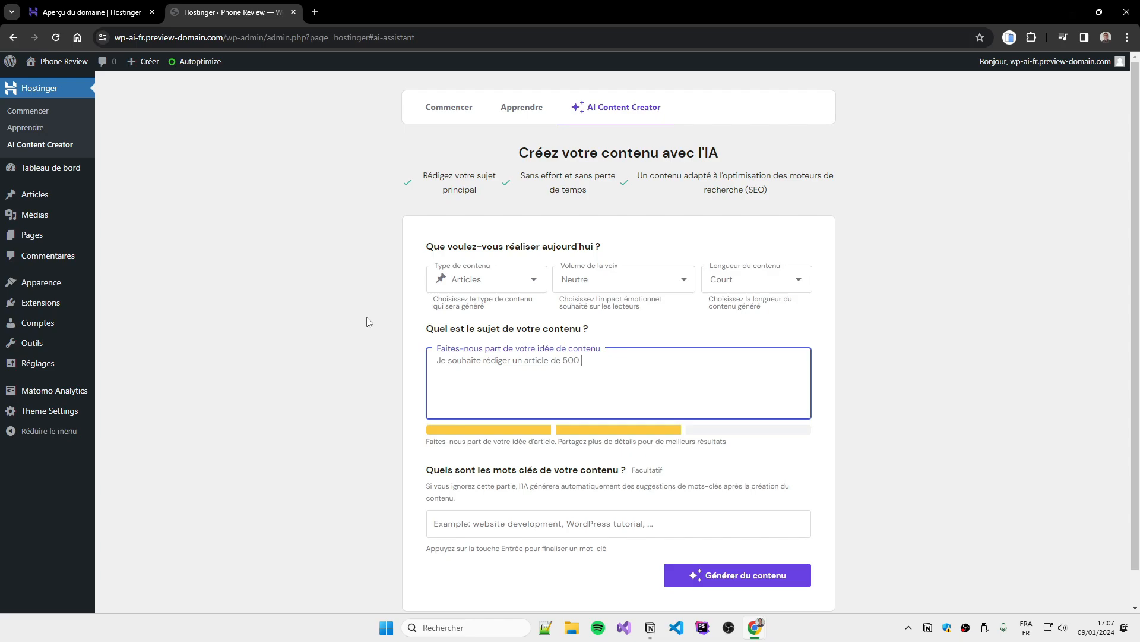
type("mots sur le sujet suivant : \"Comment économis")
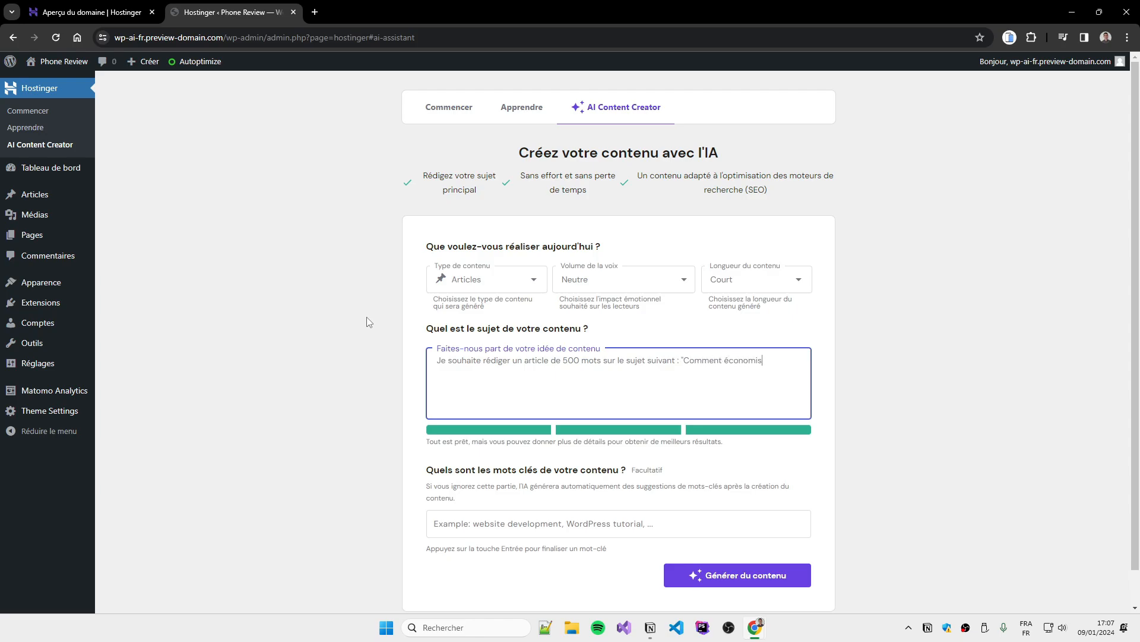
type("atterie de son smartphone")
scroll(594, 332, "down", 1)
left_click(582, 491)
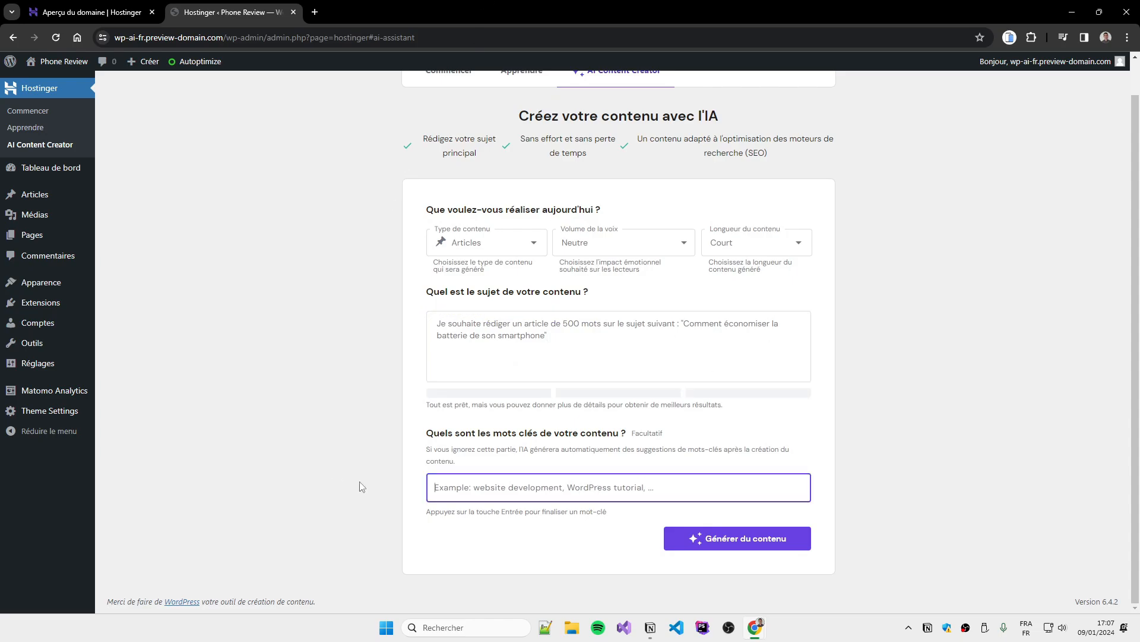
left_click(345, 461)
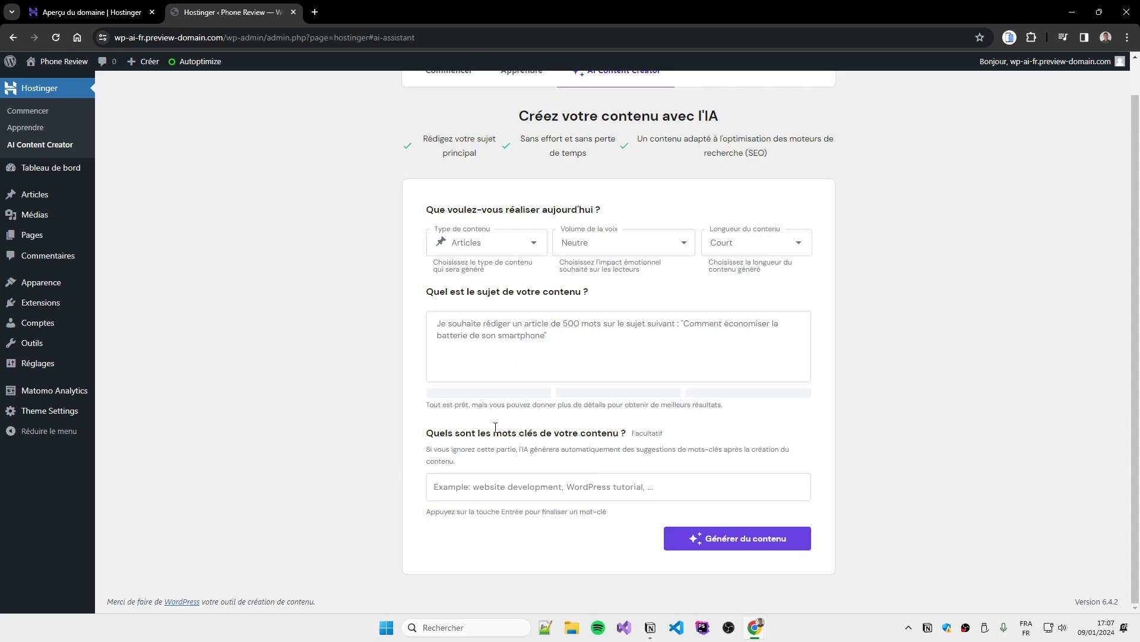
Generate the battery-saving article and review its five keywords, meta description and tips
left_click(748, 547)
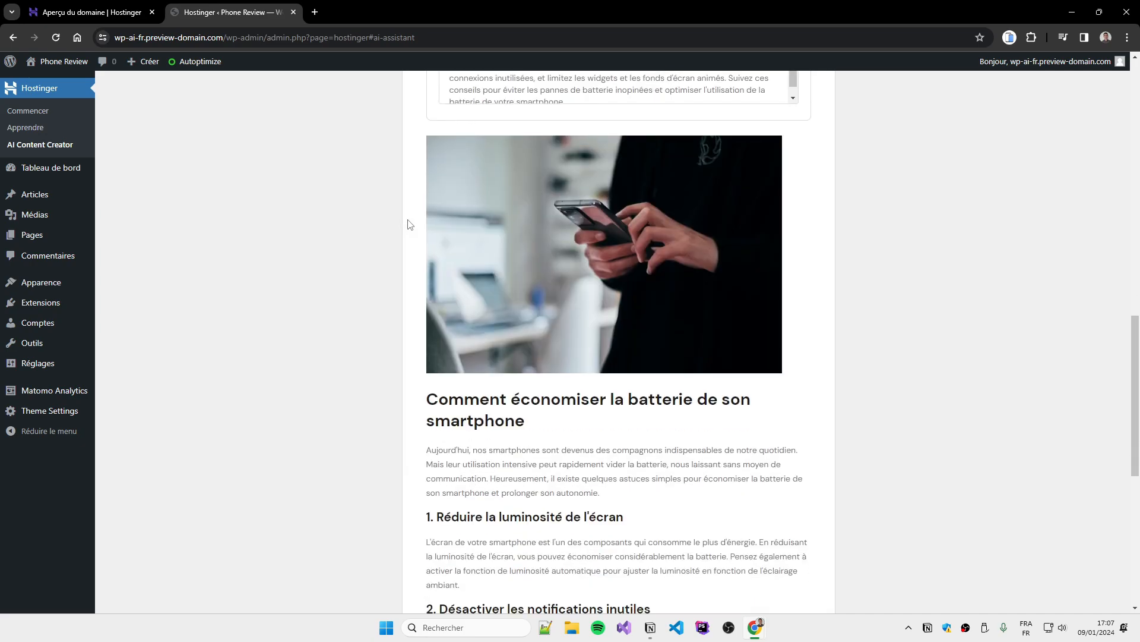
scroll(392, 311, "up", 4)
scroll(511, 310, "down", 1)
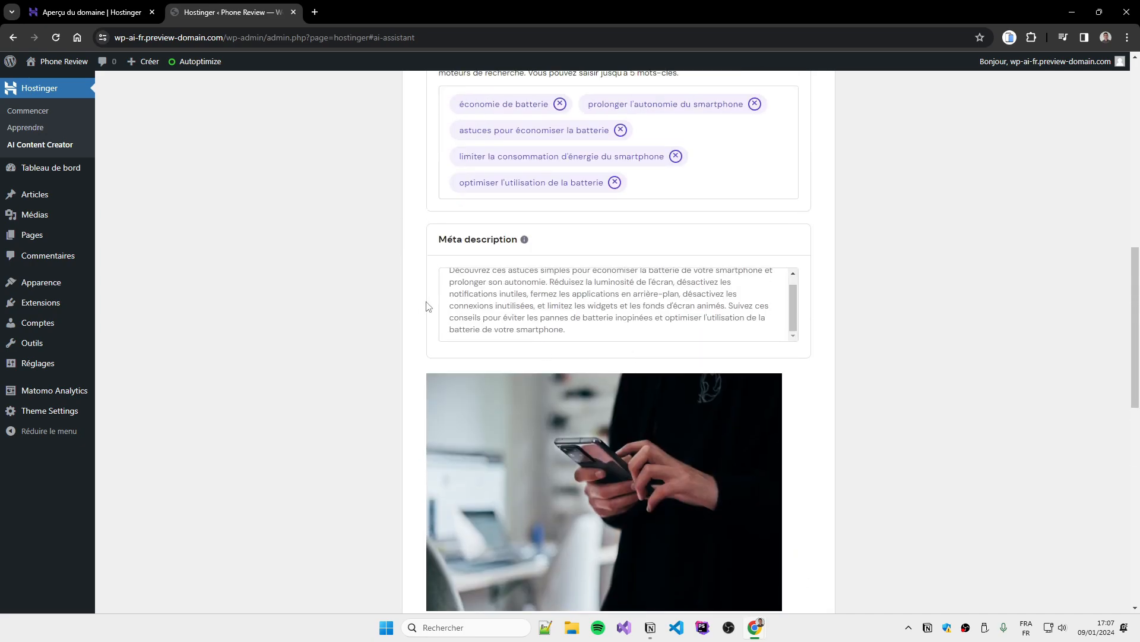
left_click_drag(583, 321, 418, 284)
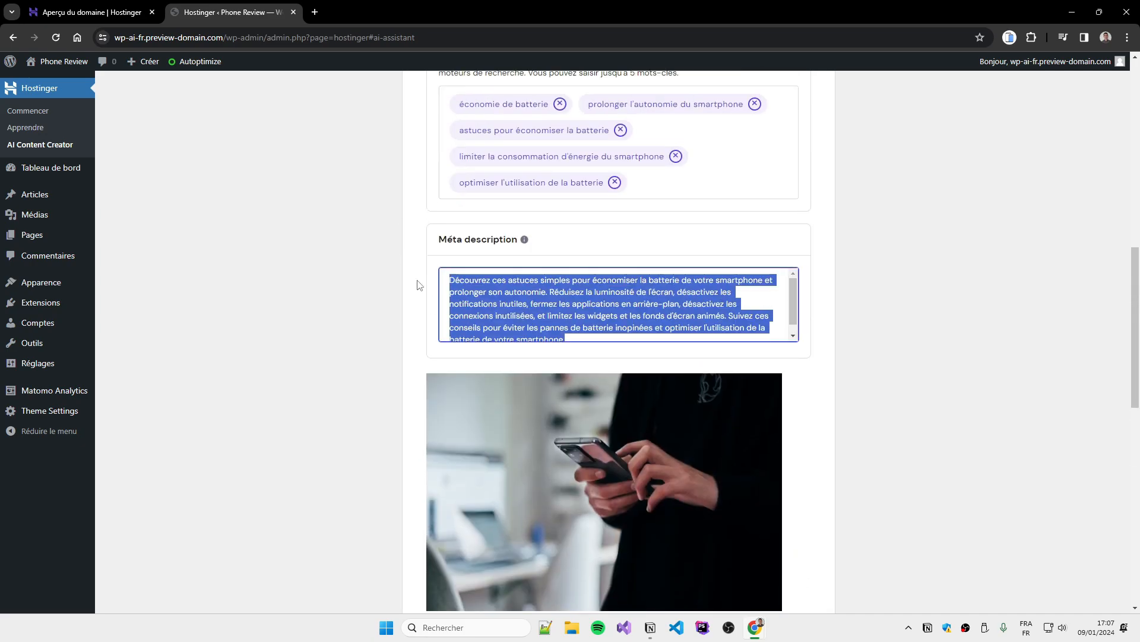
left_click(367, 283)
scroll(590, 319, "down", 1)
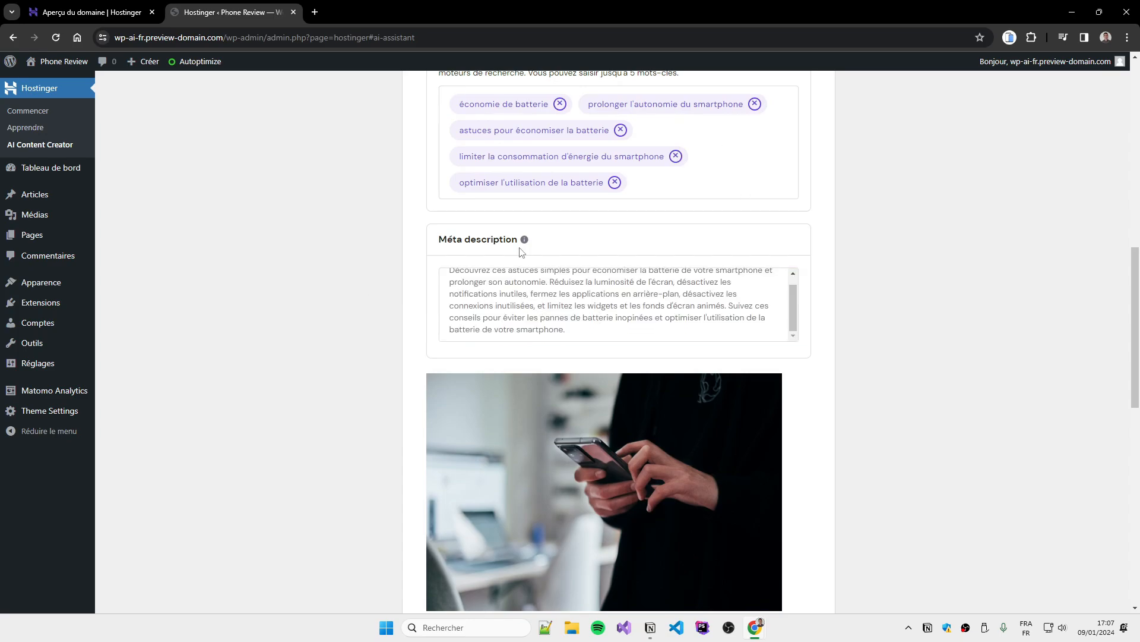
mouse_move(526, 240)
scroll(362, 350, "down", 8)
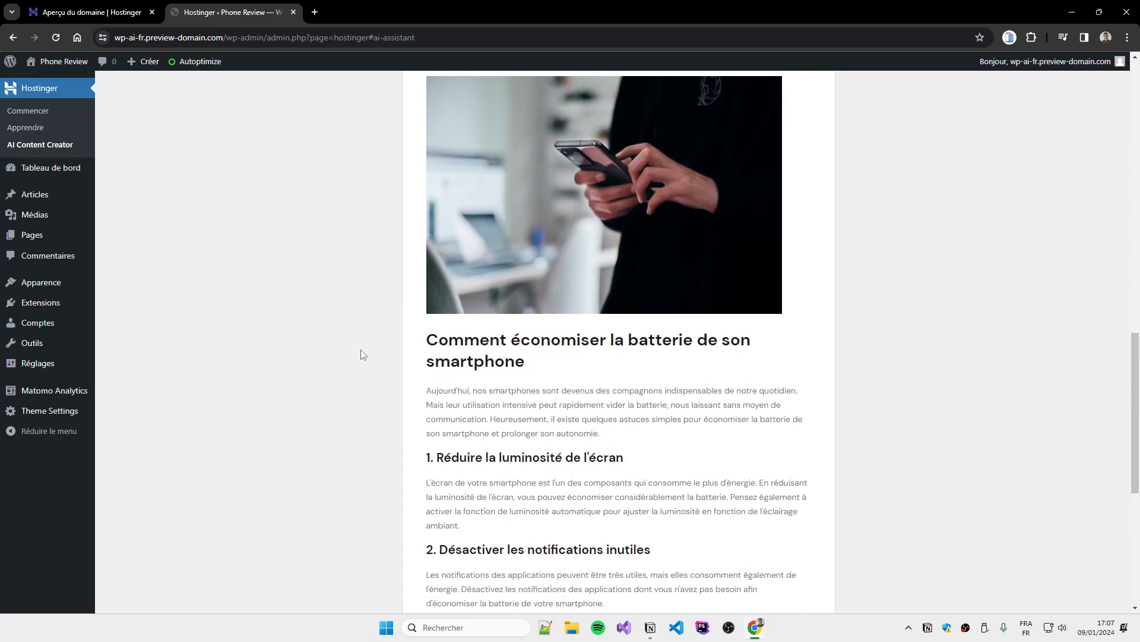
scroll(672, 228, "down", 3)
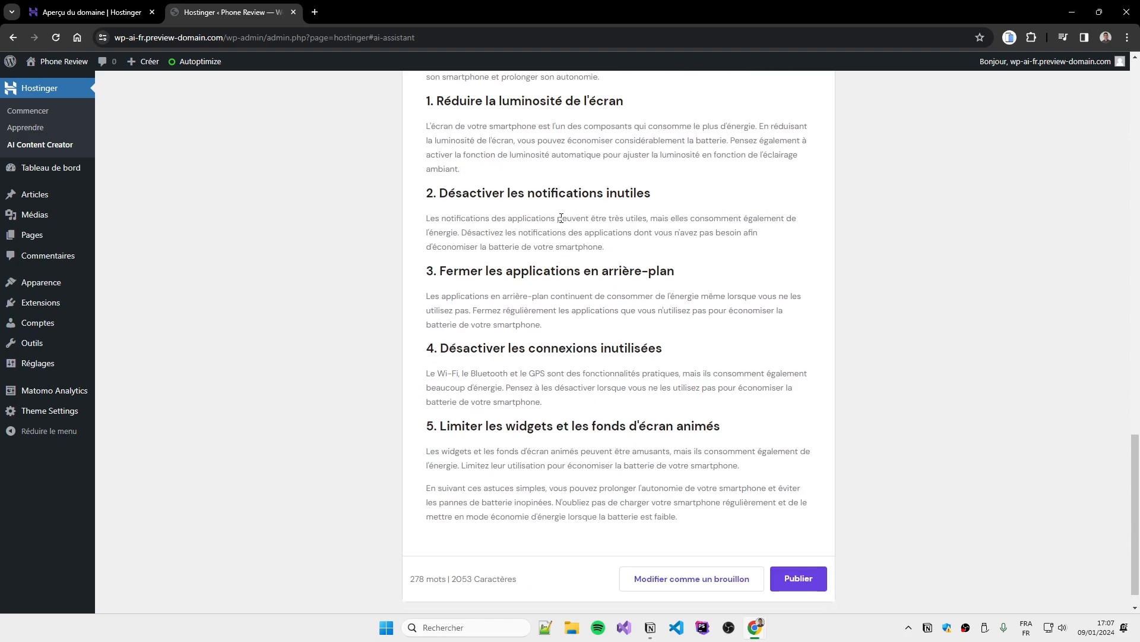
Open the generated article as a WordPress draft, publish it and view its live page
left_click(669, 554)
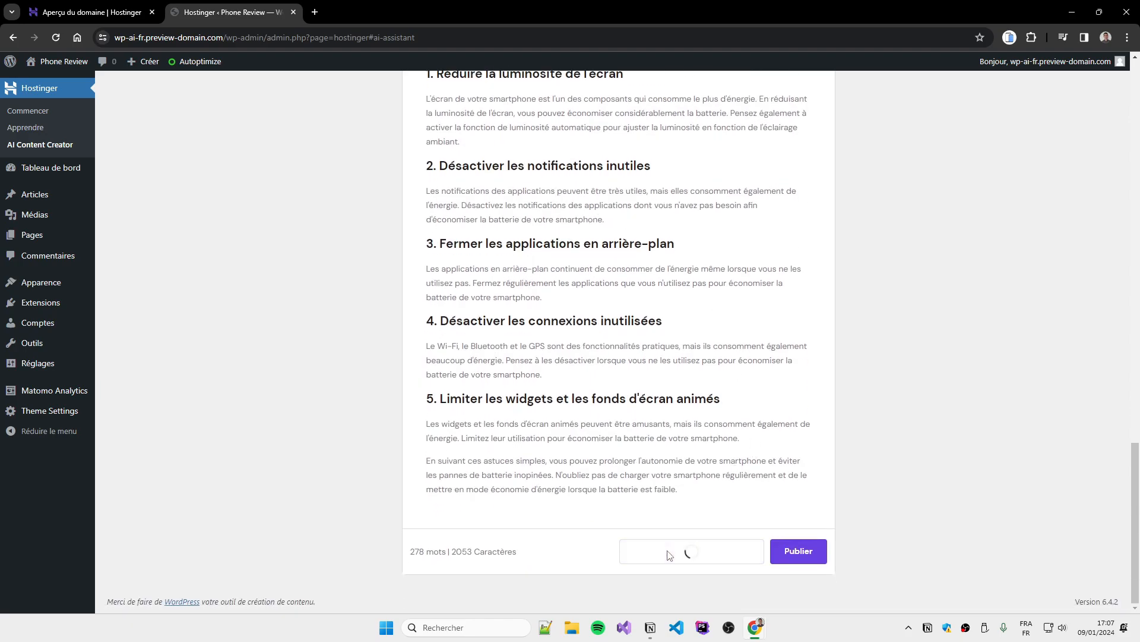
scroll(671, 552, "up", 2)
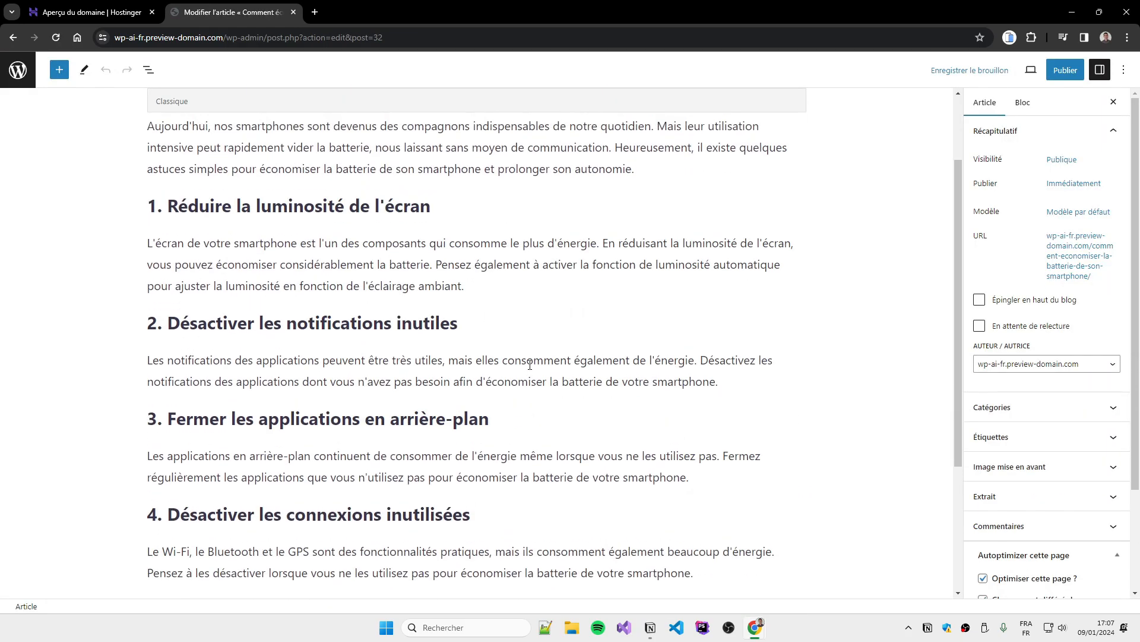
scroll(313, 409, "down", 5)
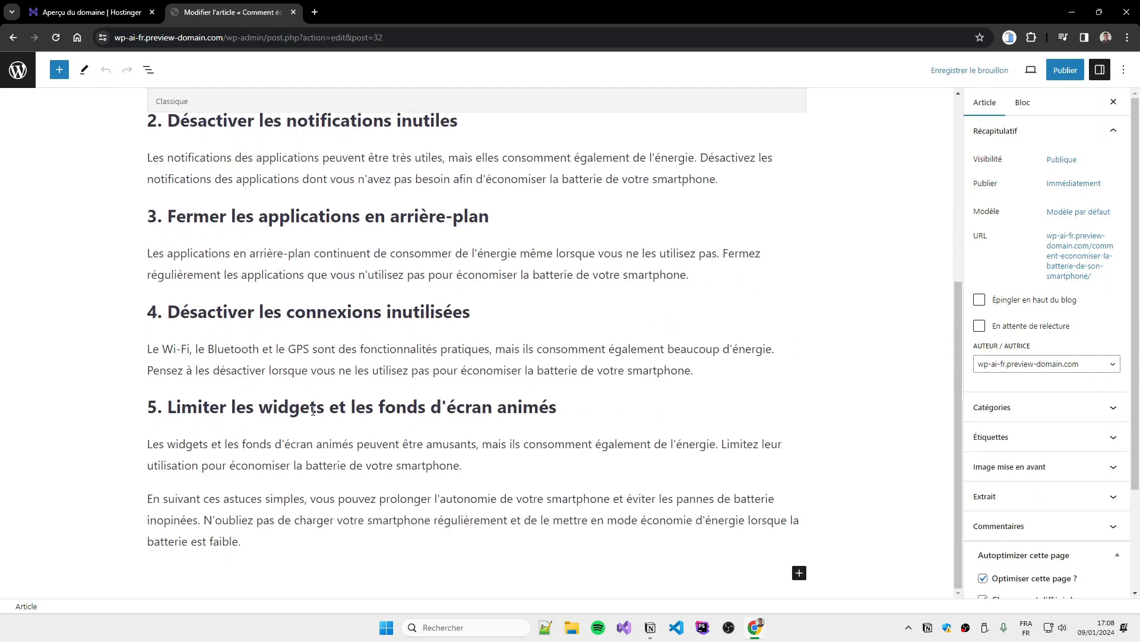
left_click(1066, 70)
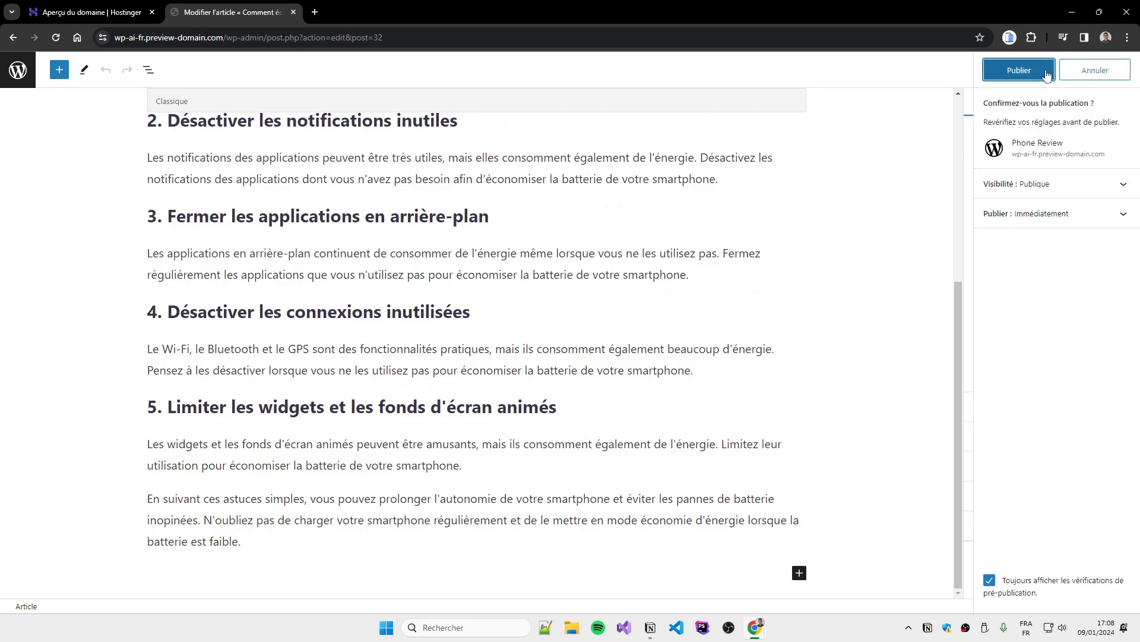
left_click(1017, 70)
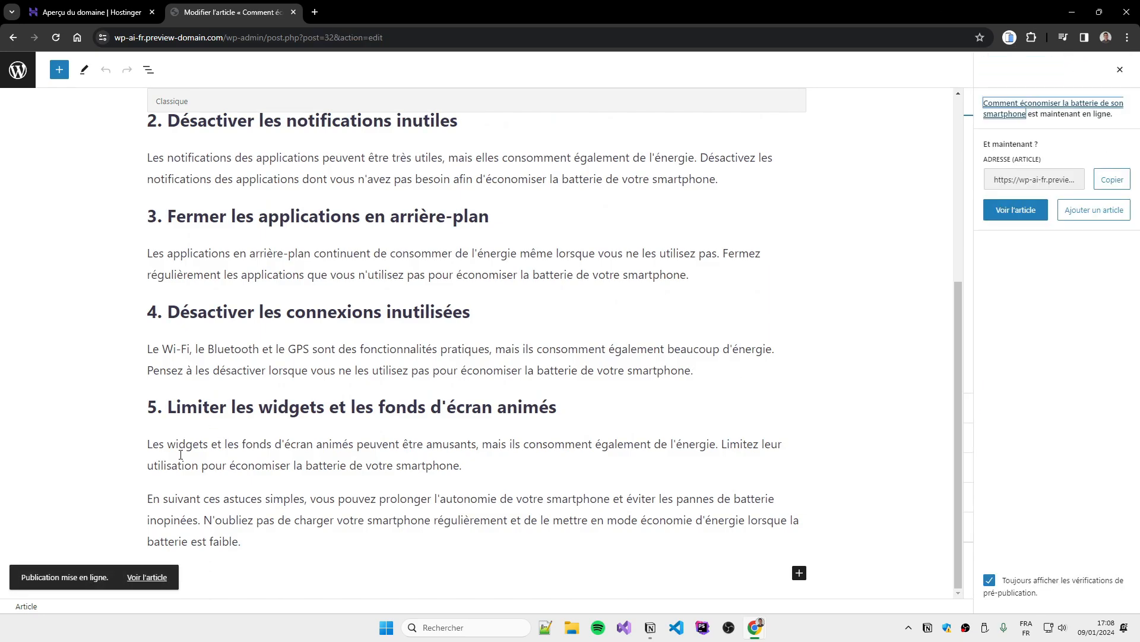
left_click(145, 578)
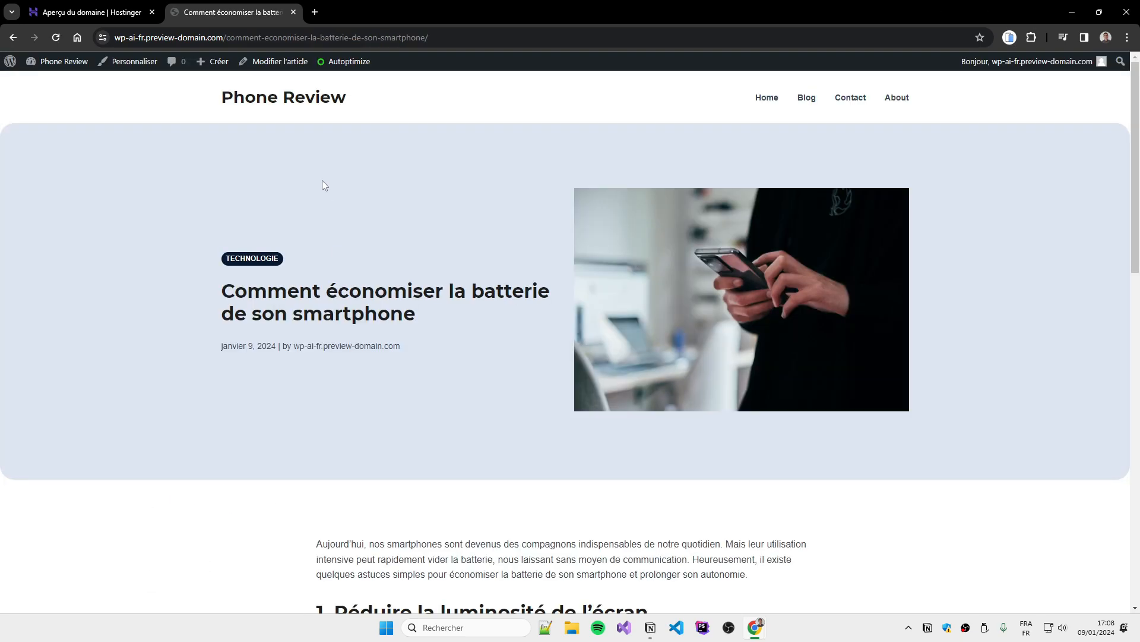
scroll(251, 308, "down", 15)
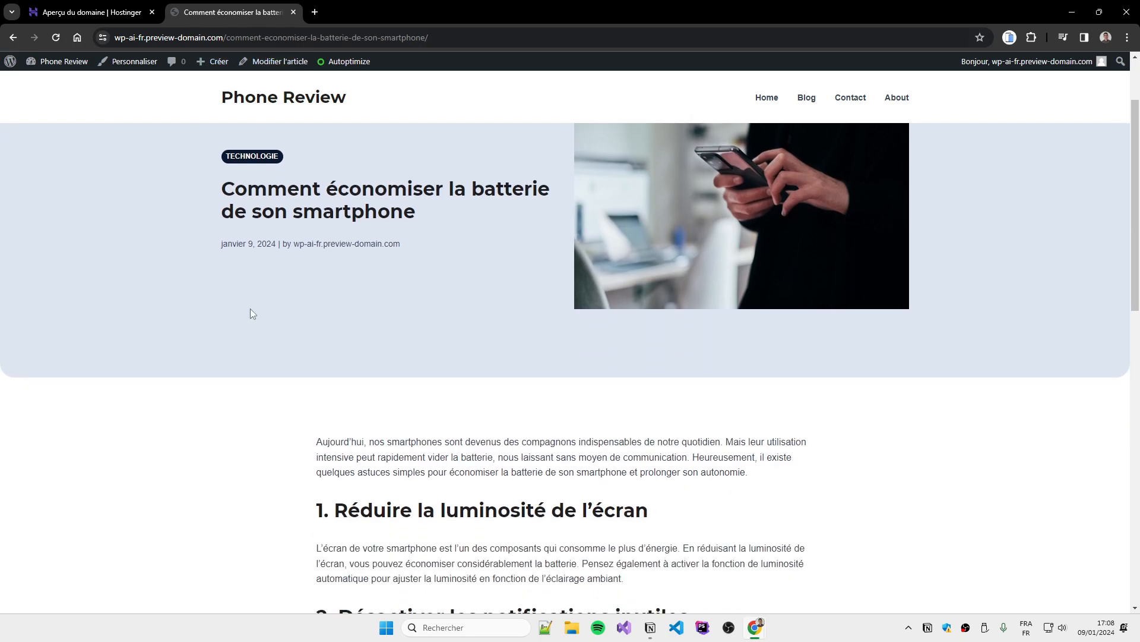
scroll(551, 457, "up", 15)
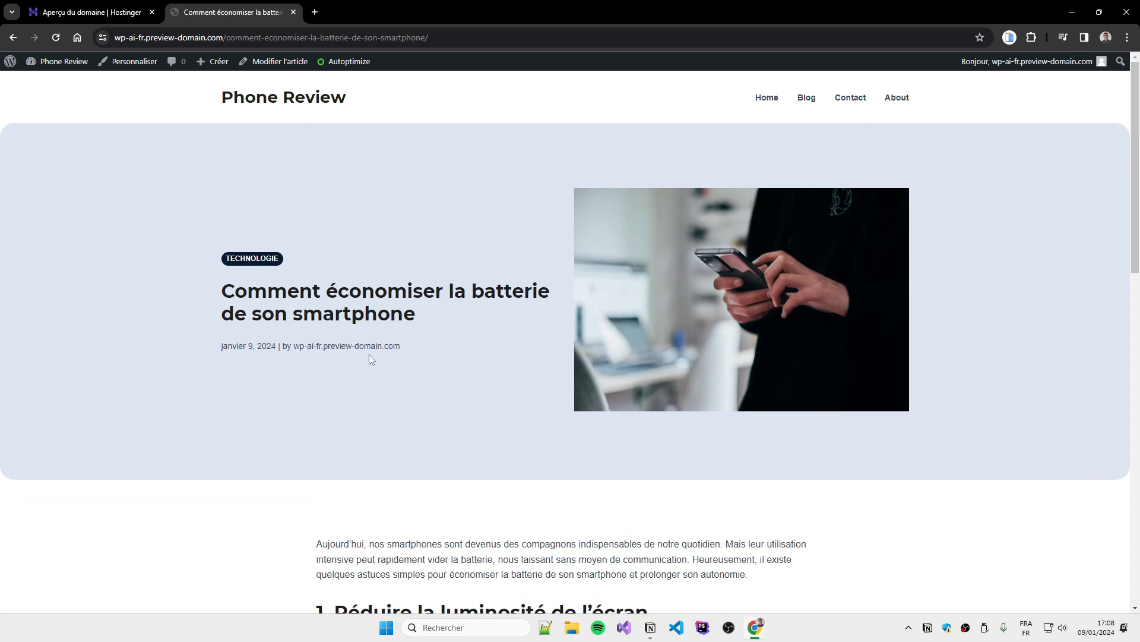
scroll(792, 315, "down", 15)
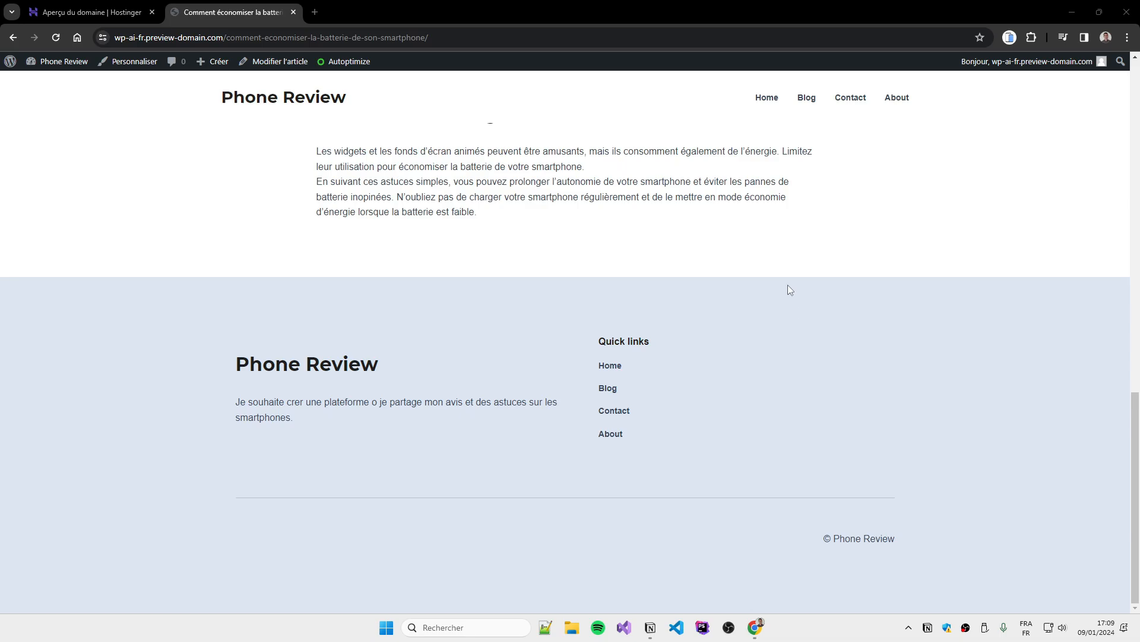
key("Home")
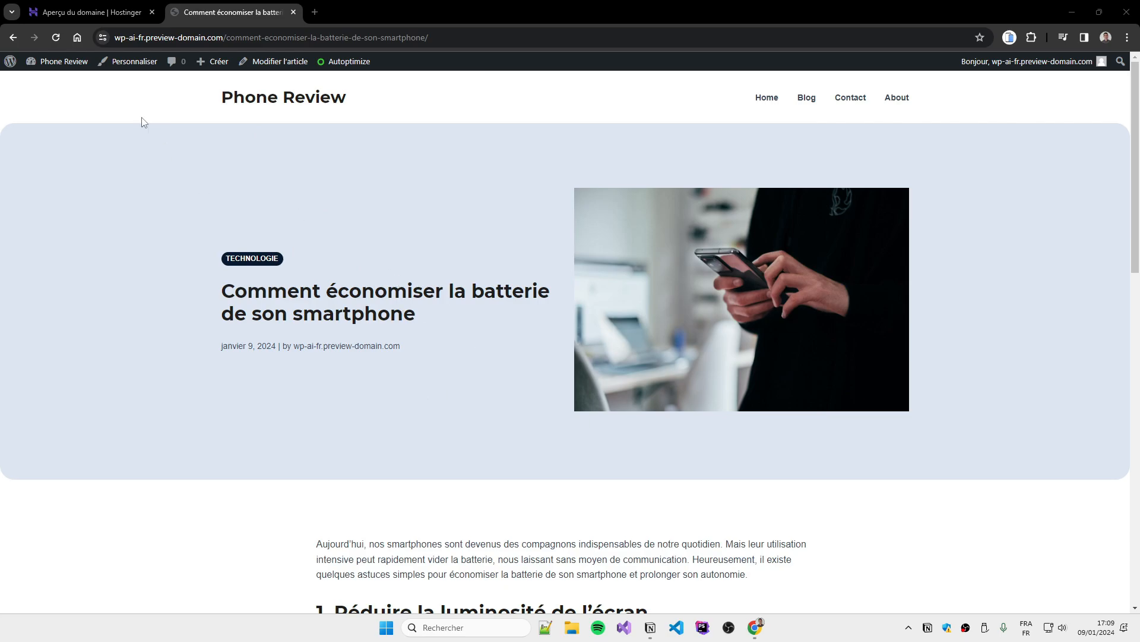
Search the extension directory for 'yoast seo', then install and activate Yoast SEO
left_click(65, 81)
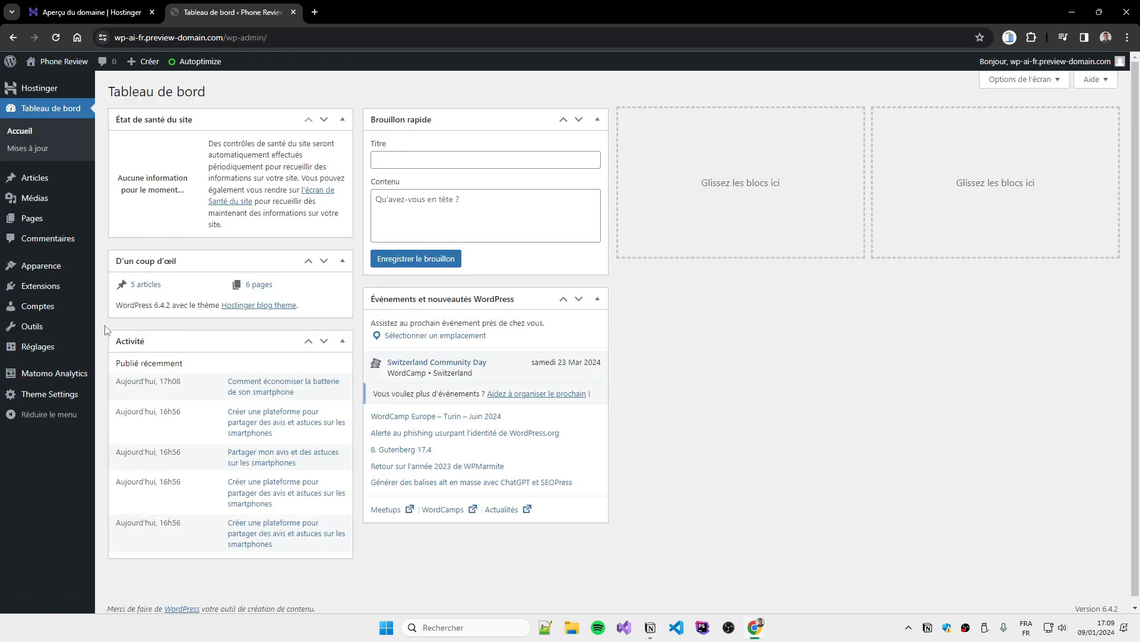
left_click(137, 304)
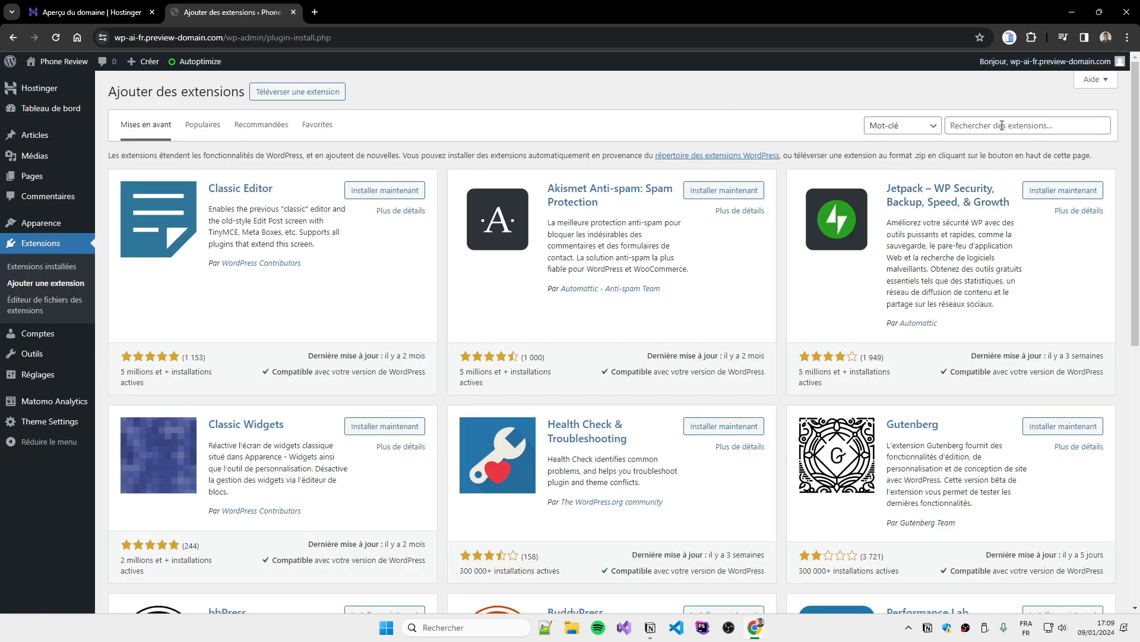
left_click(1002, 125)
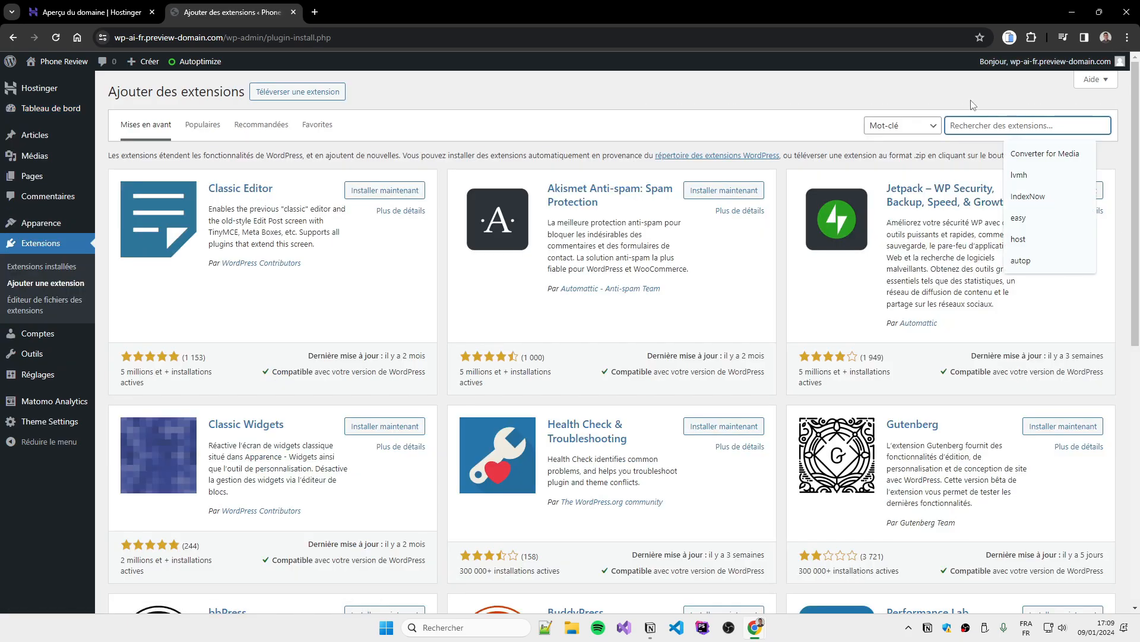
type("yoasr")
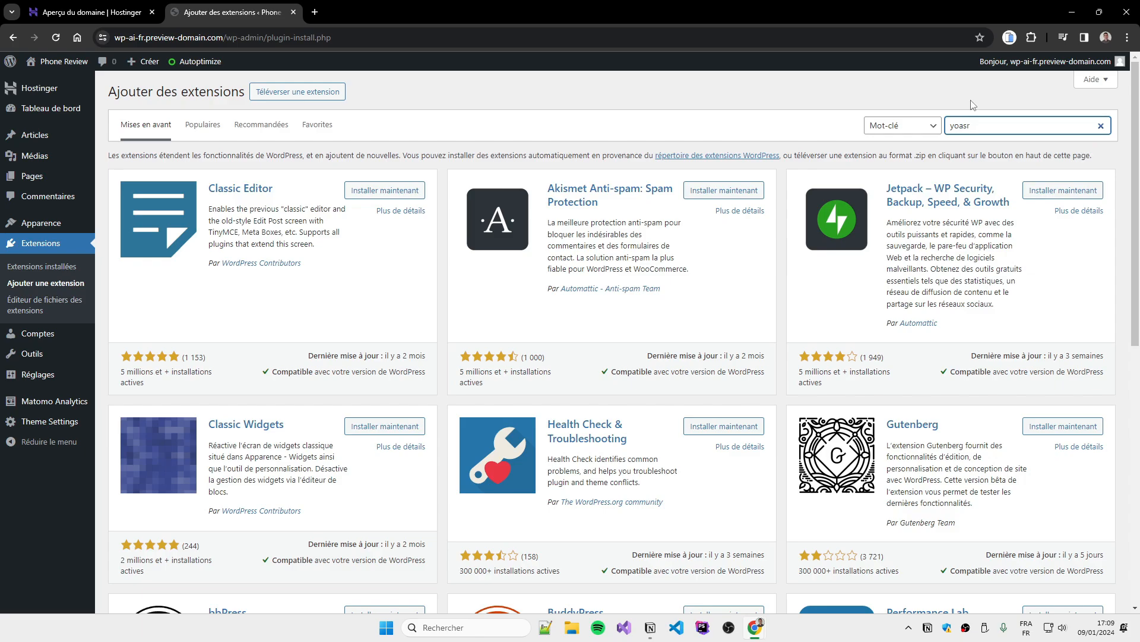
key("BackSpace")
type("t seo")
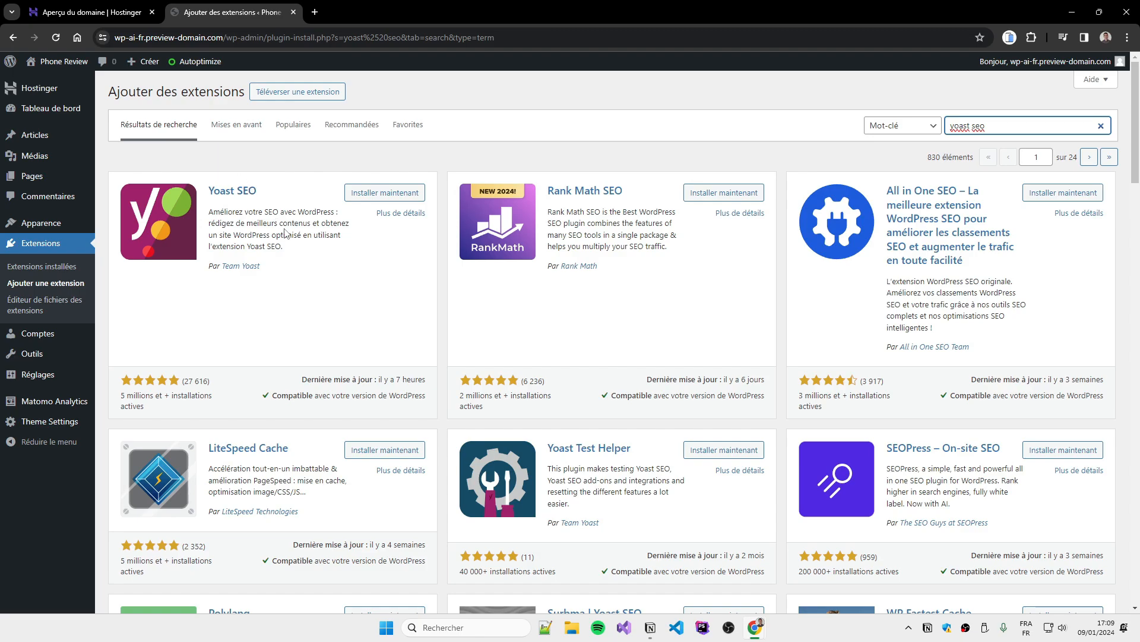
left_click(383, 193)
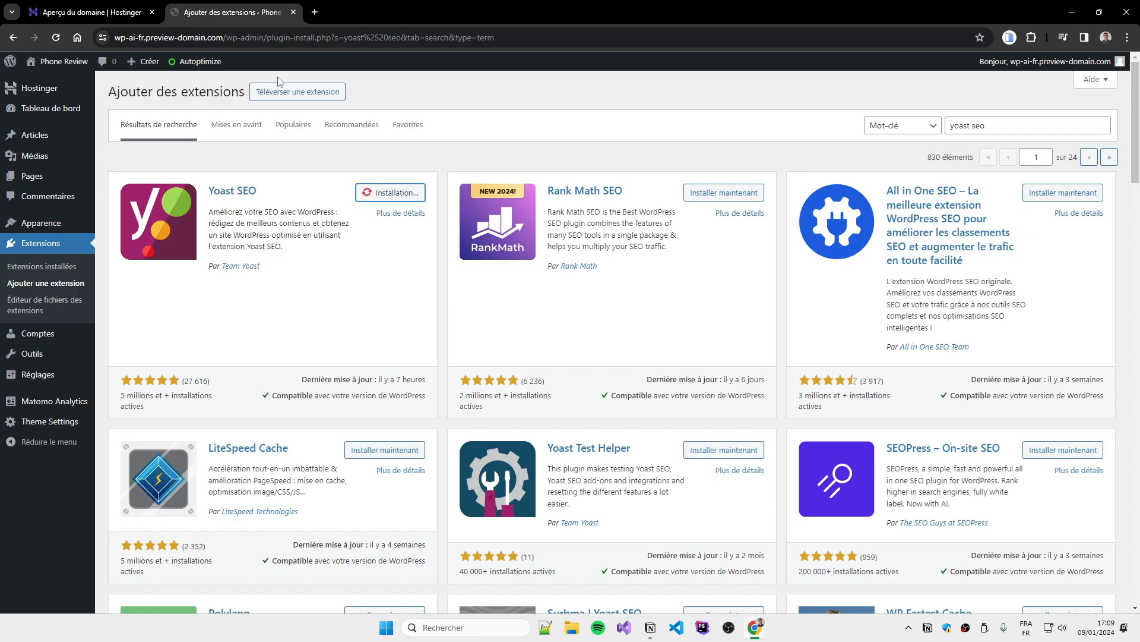
left_click(405, 196)
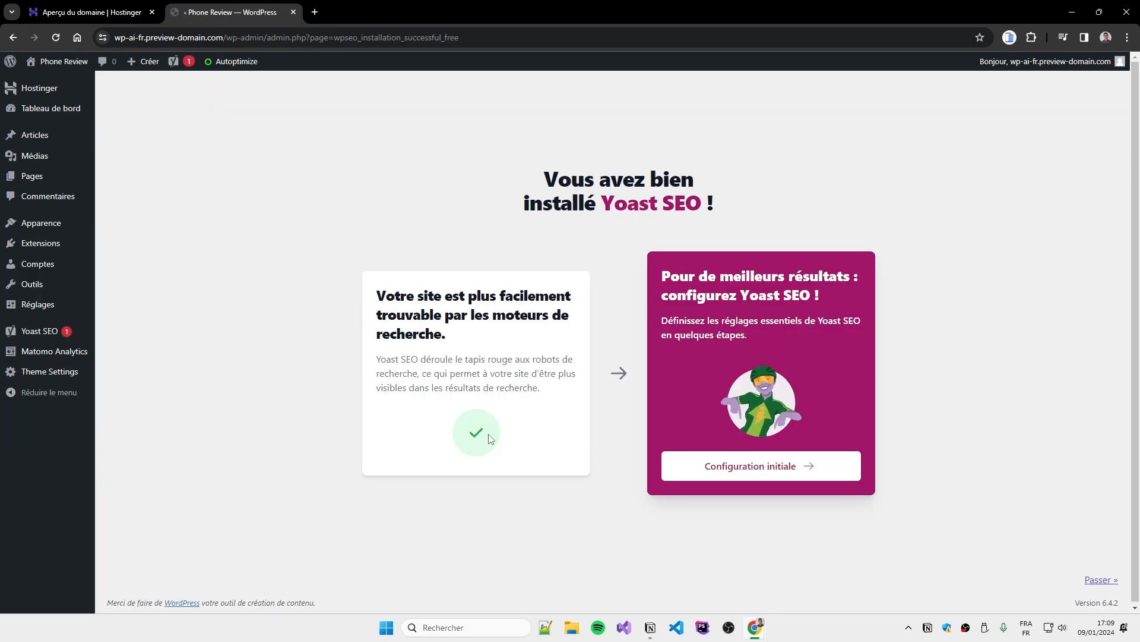
Start Yoast's initial configuration and run the site's SEO data optimisation
left_click(774, 471)
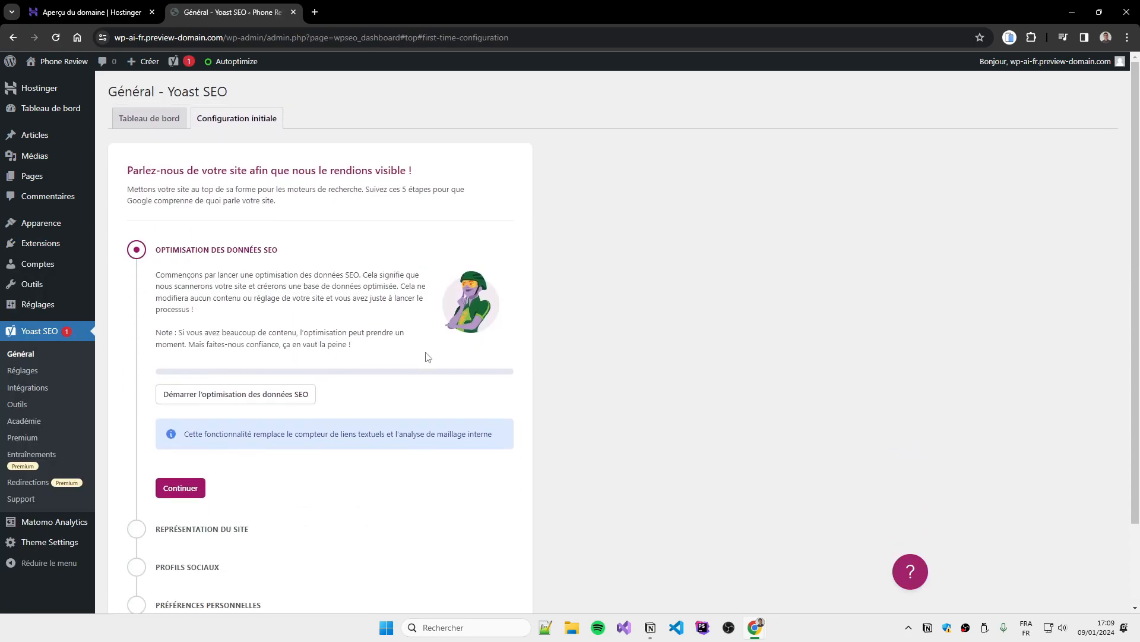
scroll(356, 380, "down", 1)
left_click(294, 335)
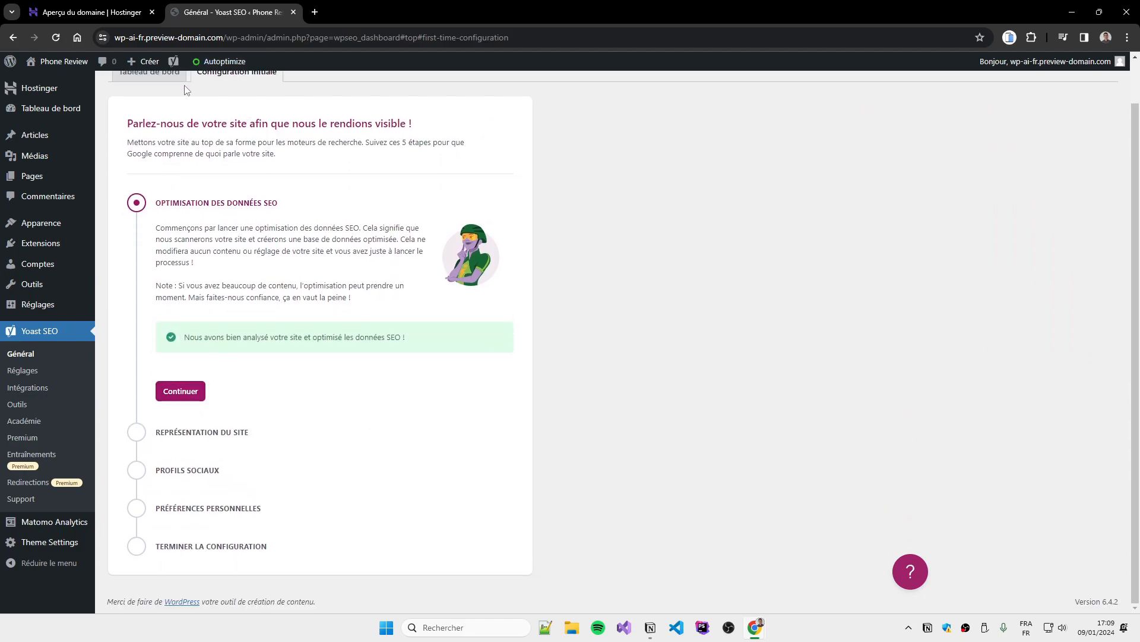
left_click(181, 392)
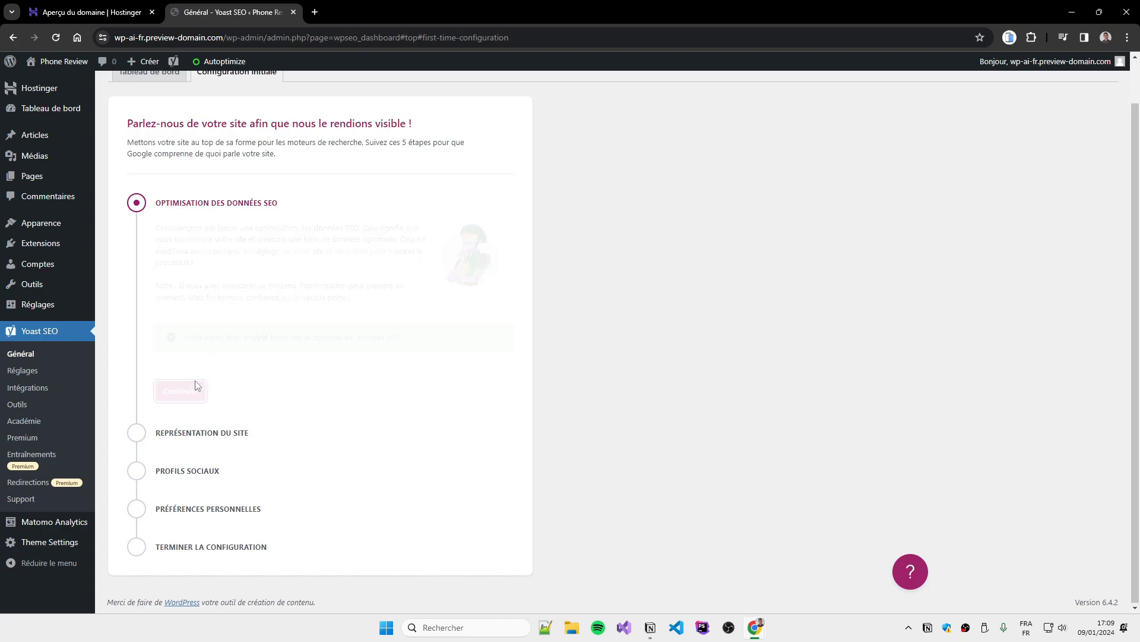
Save the site representation, social profiles and personal preferences, then open the Yoast dashboard
scroll(319, 340, "down", 2)
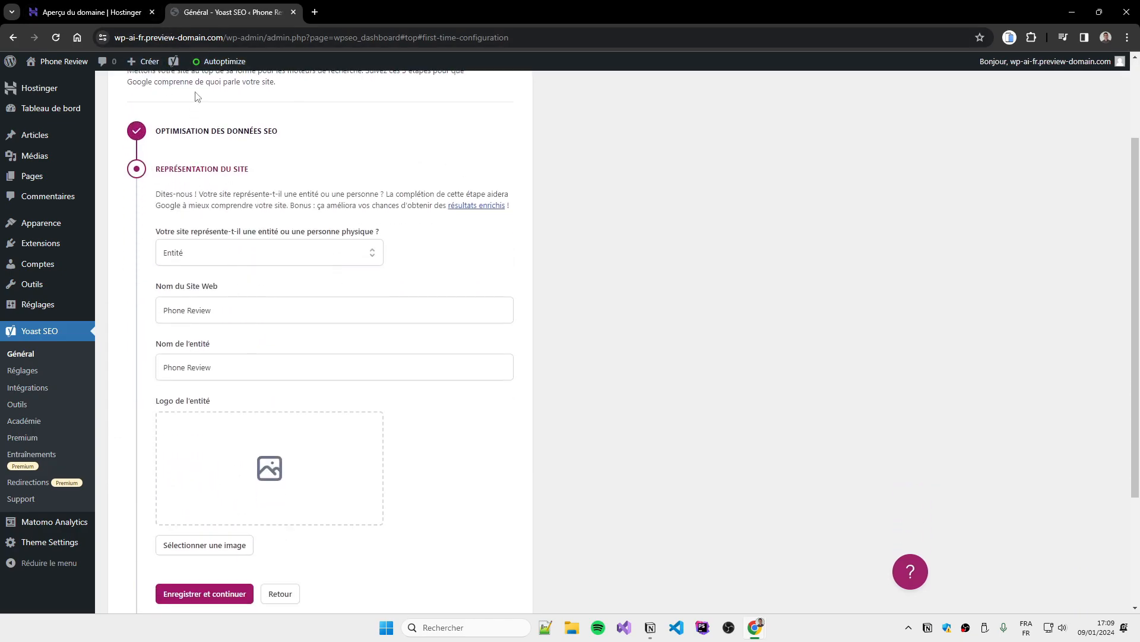
scroll(244, 295, "down", 3)
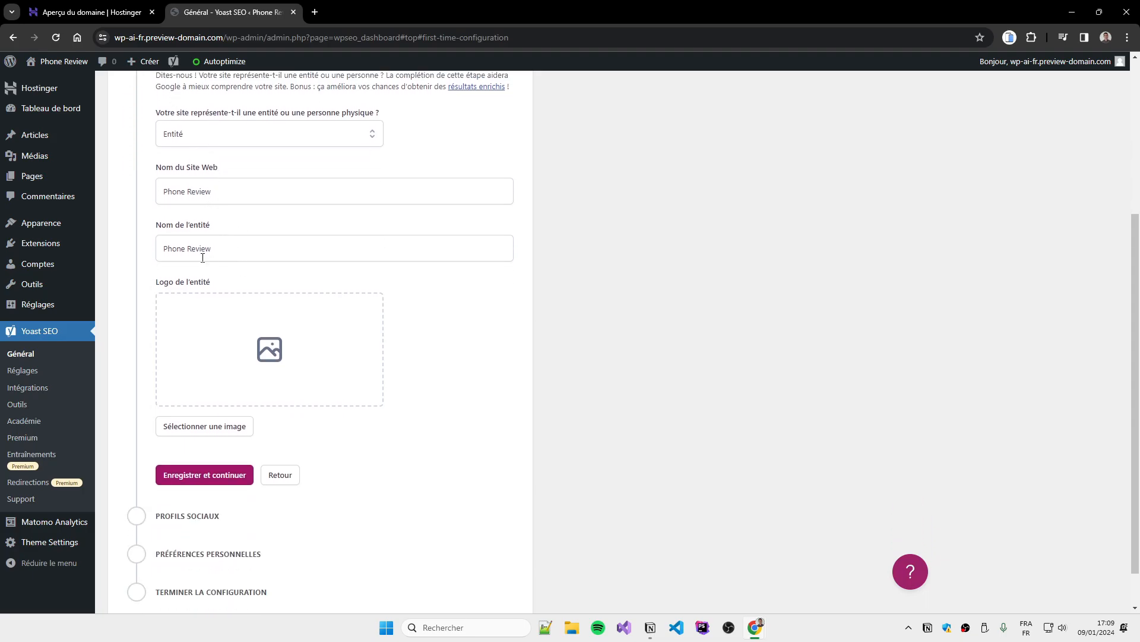
left_click(205, 429)
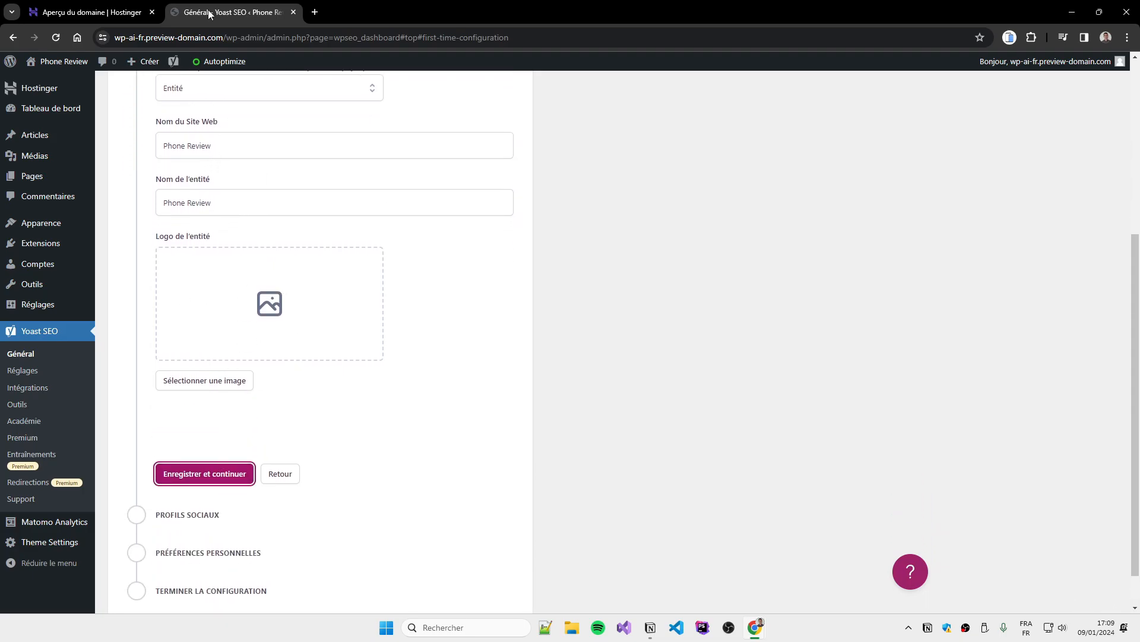
left_click(230, 425)
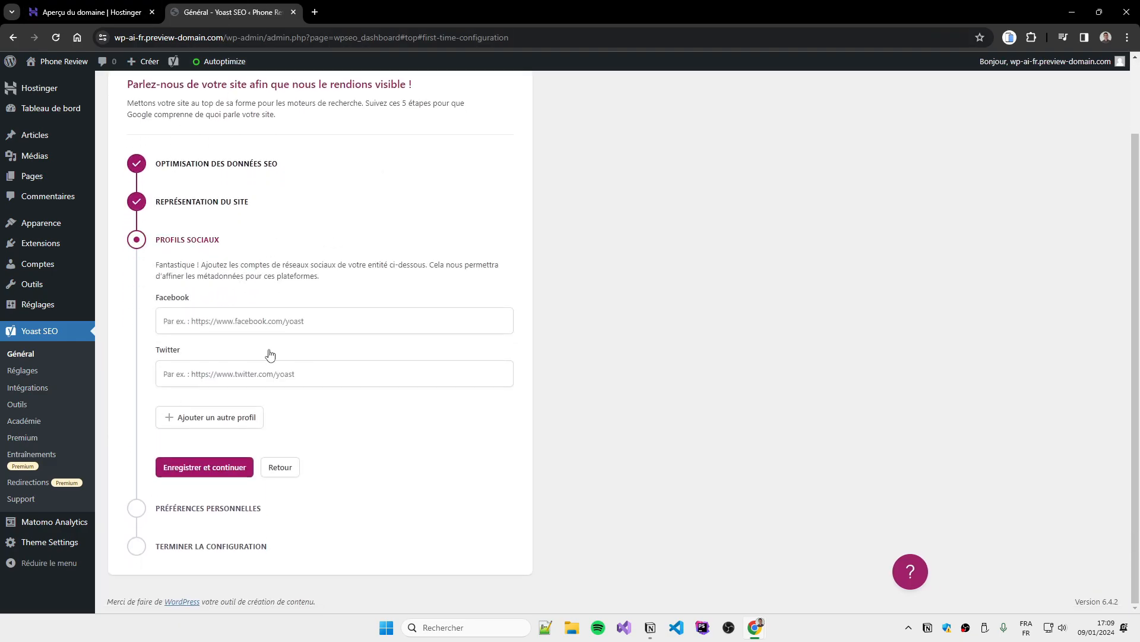
left_click(208, 467)
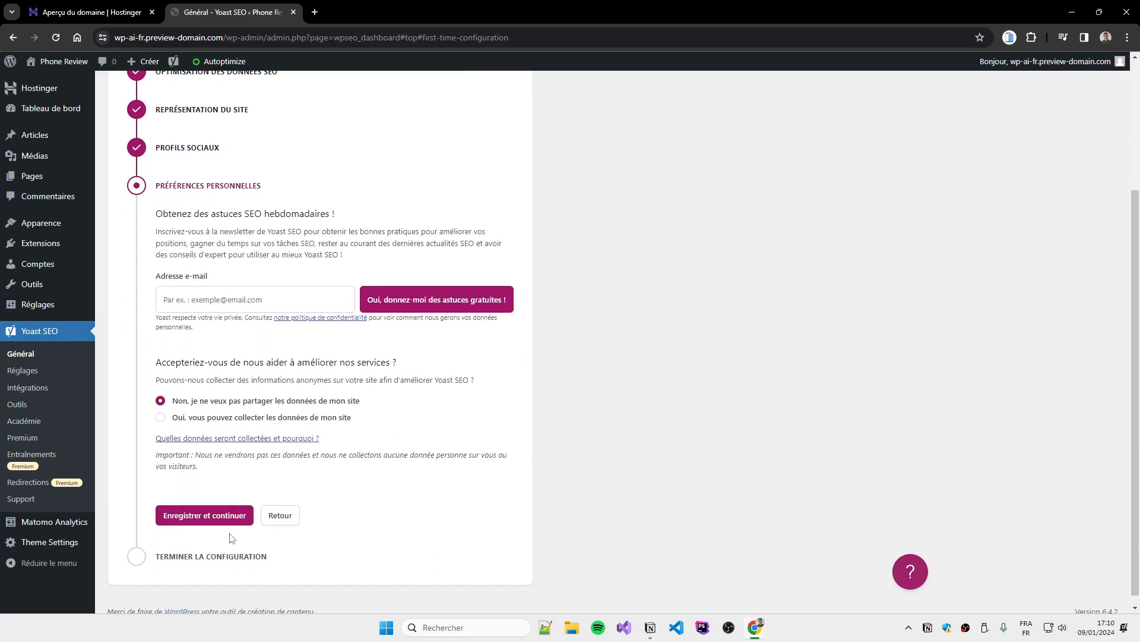
left_click(229, 517)
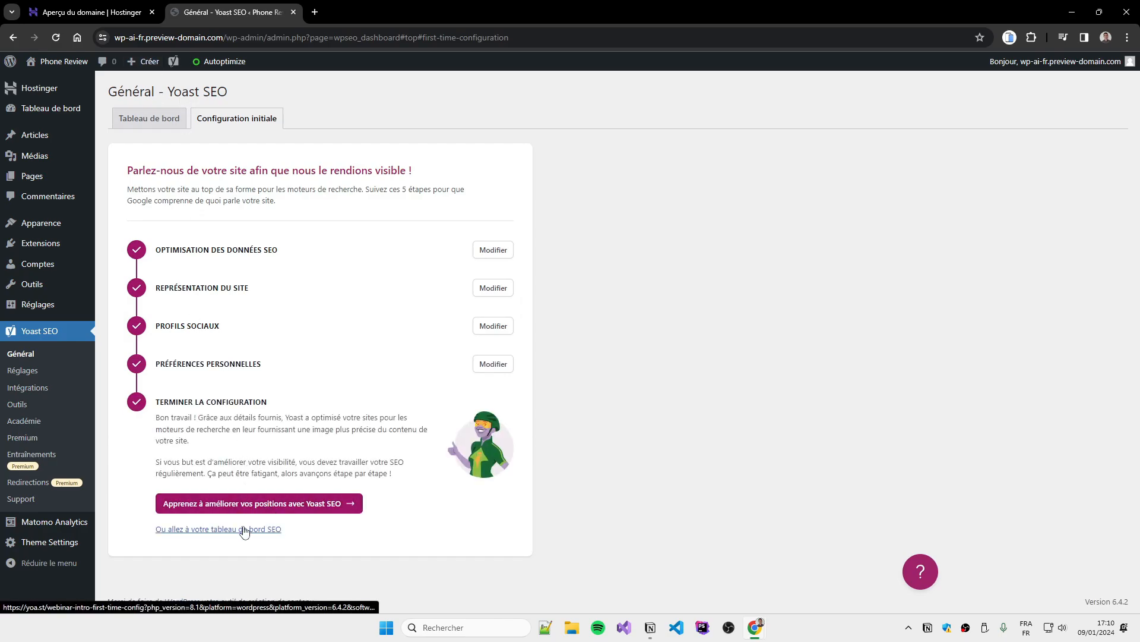
left_click(244, 529)
scroll(232, 226, "down", 1)
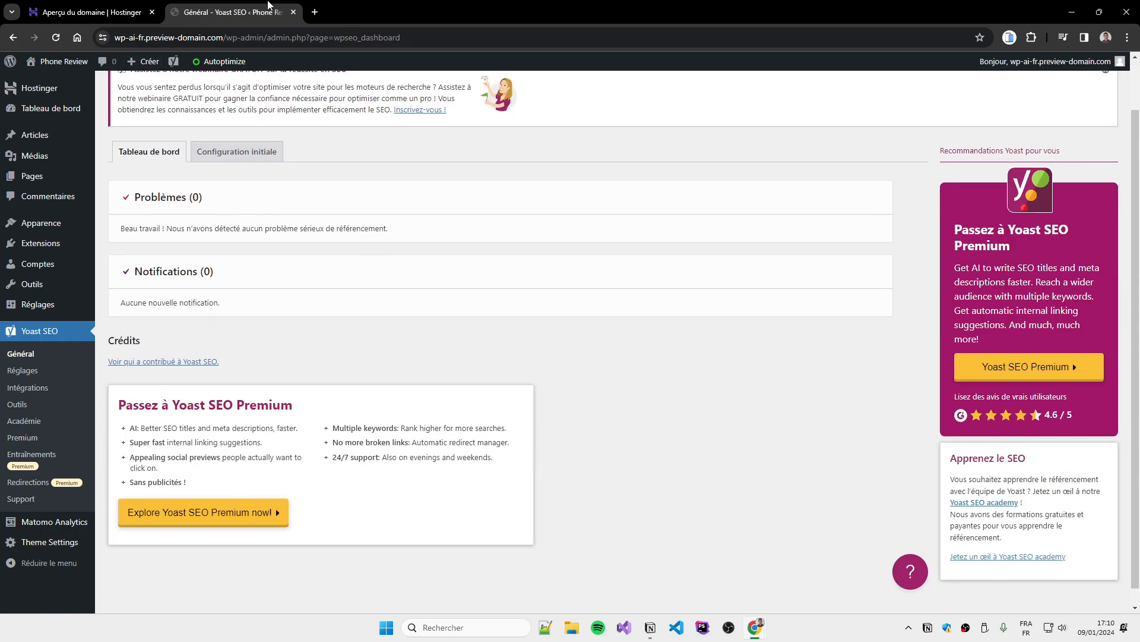
scroll(453, 507, "up", 2)
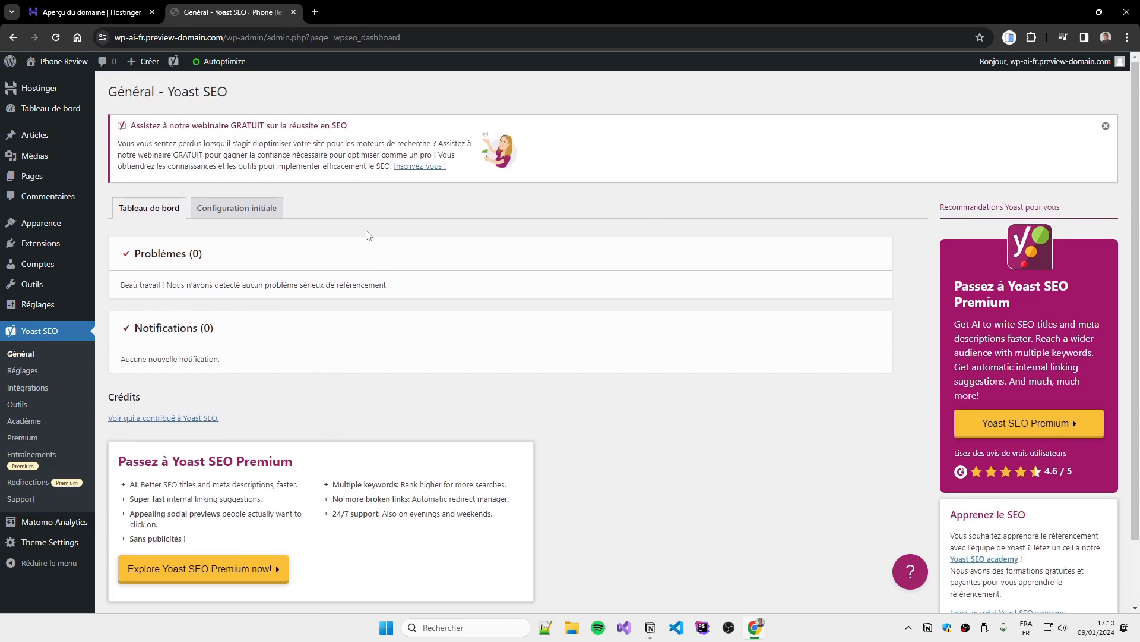
Edit the battery-saving article and paste its title as the Yoast focus keyphrase
left_click(59, 141)
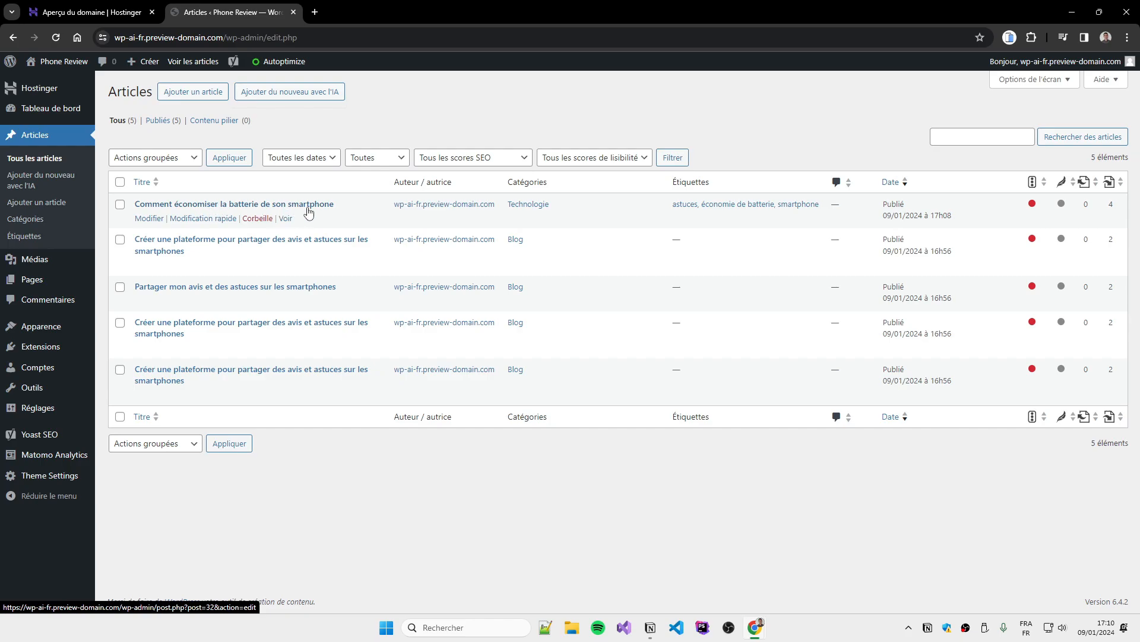
left_click(154, 221)
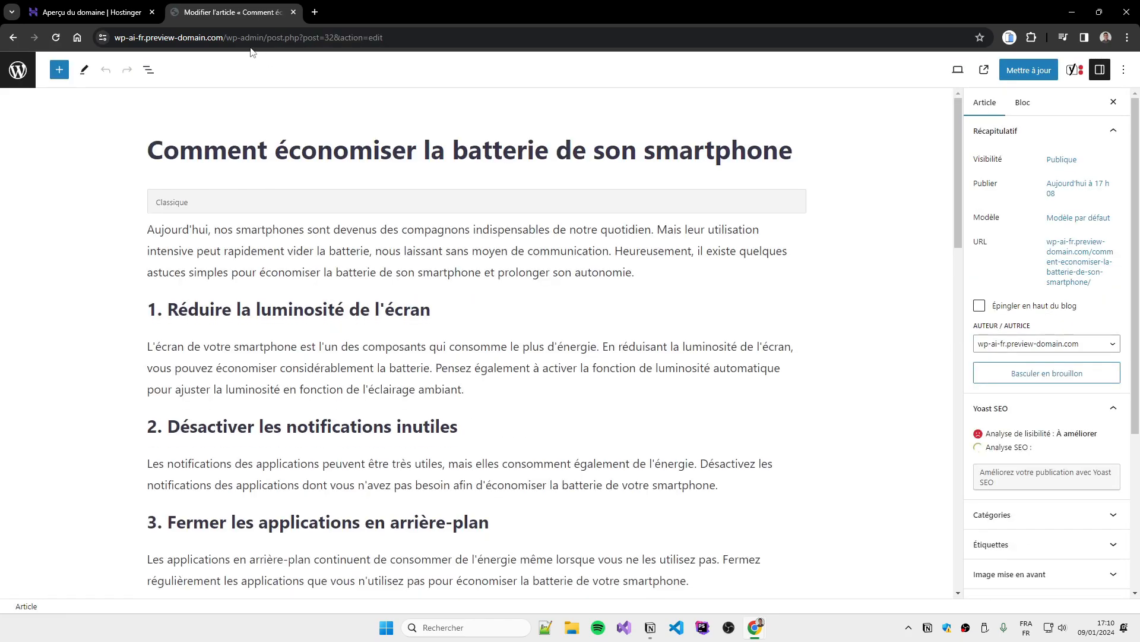
scroll(732, 192, "down", 20)
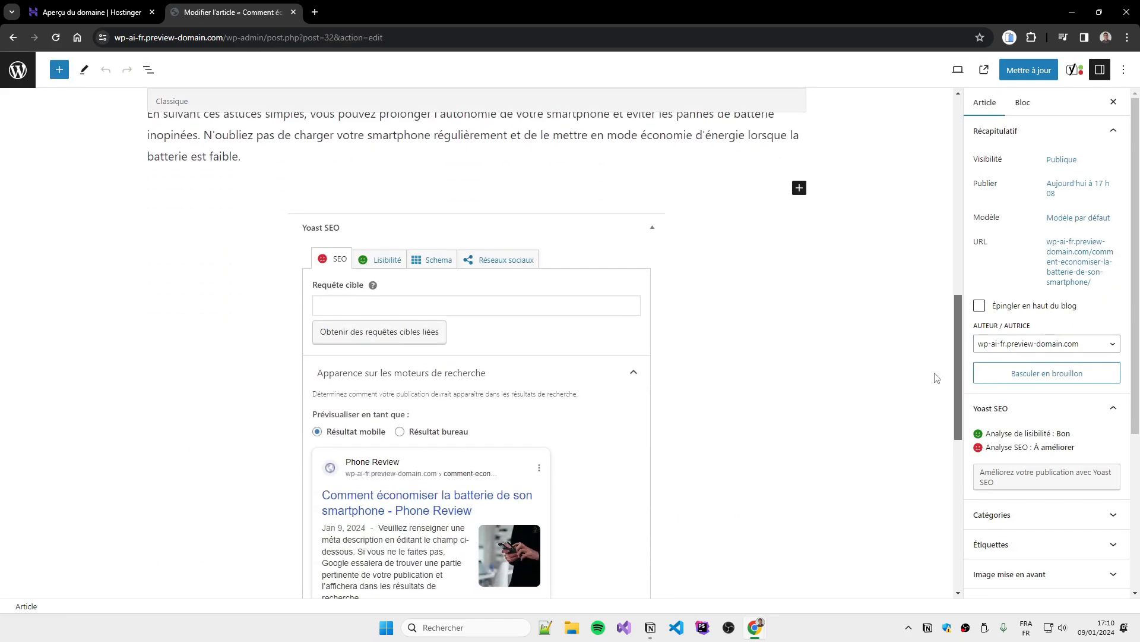
scroll(394, 267, "up", 1)
scroll(392, 308, "down", 1)
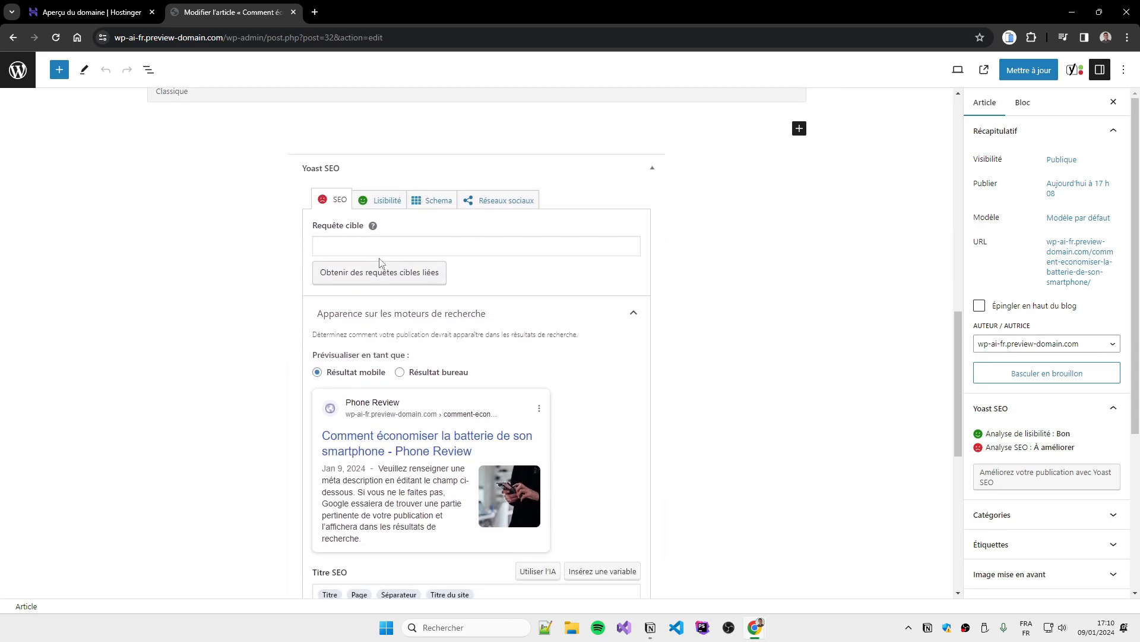
scroll(287, 378, "up", 1)
left_click(383, 306)
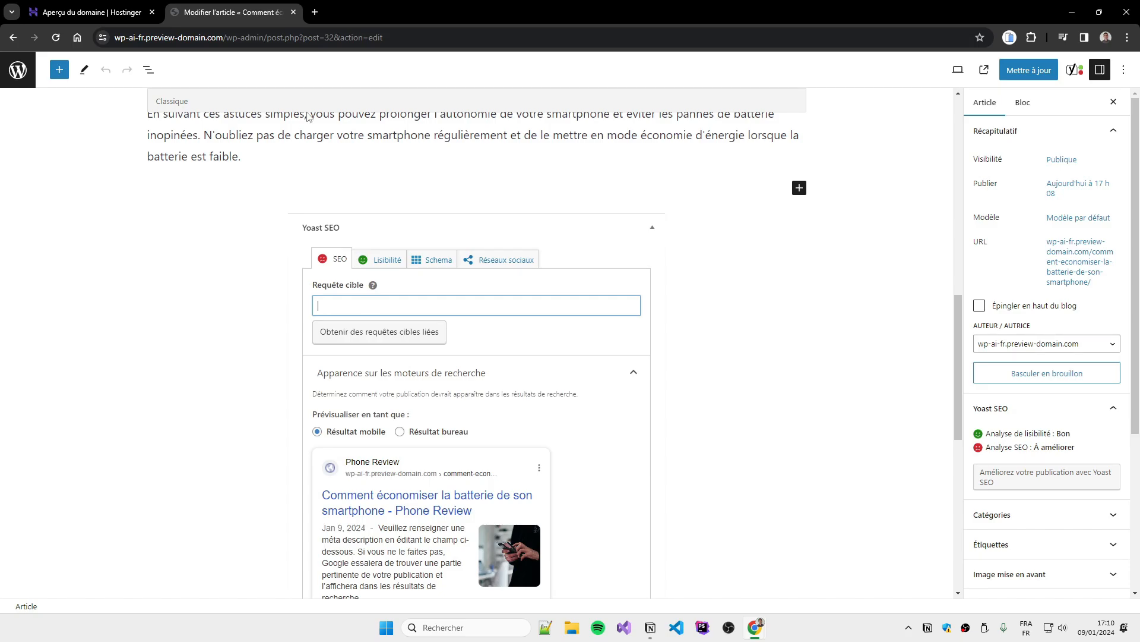
scroll(308, 117, "up", 15)
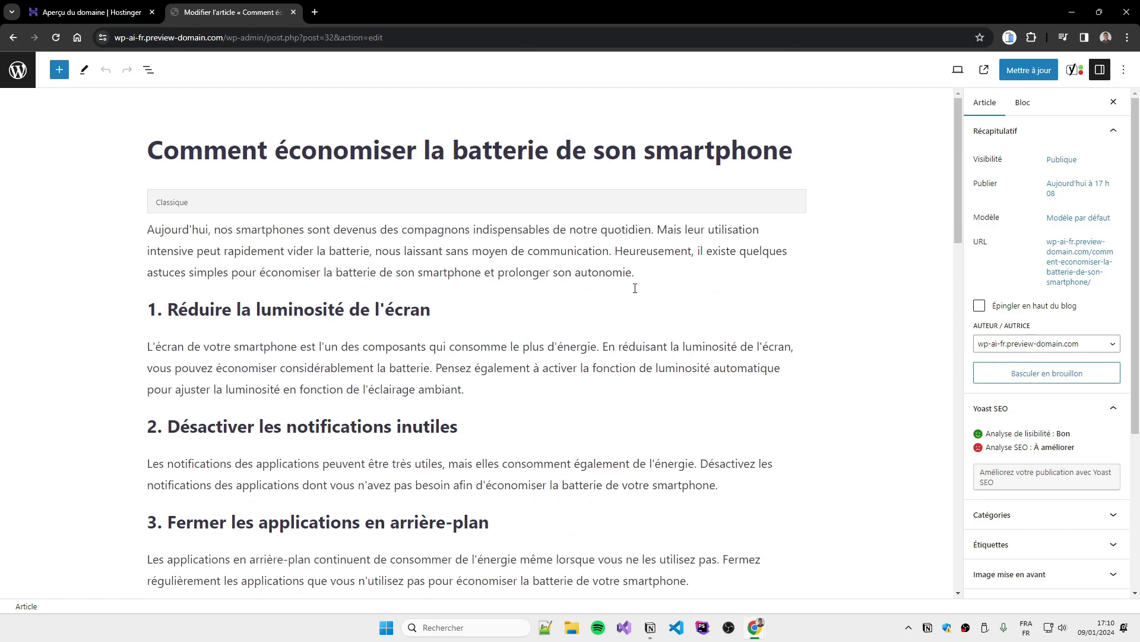
left_click_drag(154, 149, 687, 224)
key("ctrl+c")
scroll(460, 394, "down", 6)
scroll(459, 393, "down", 5)
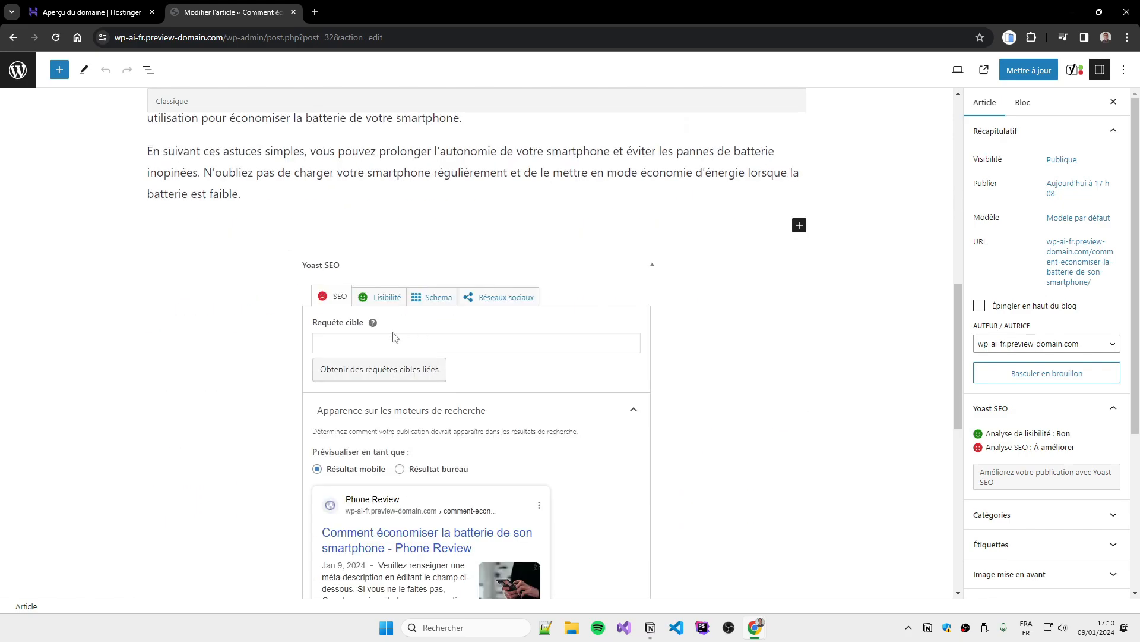
left_click(395, 337)
key("ctrl+v")
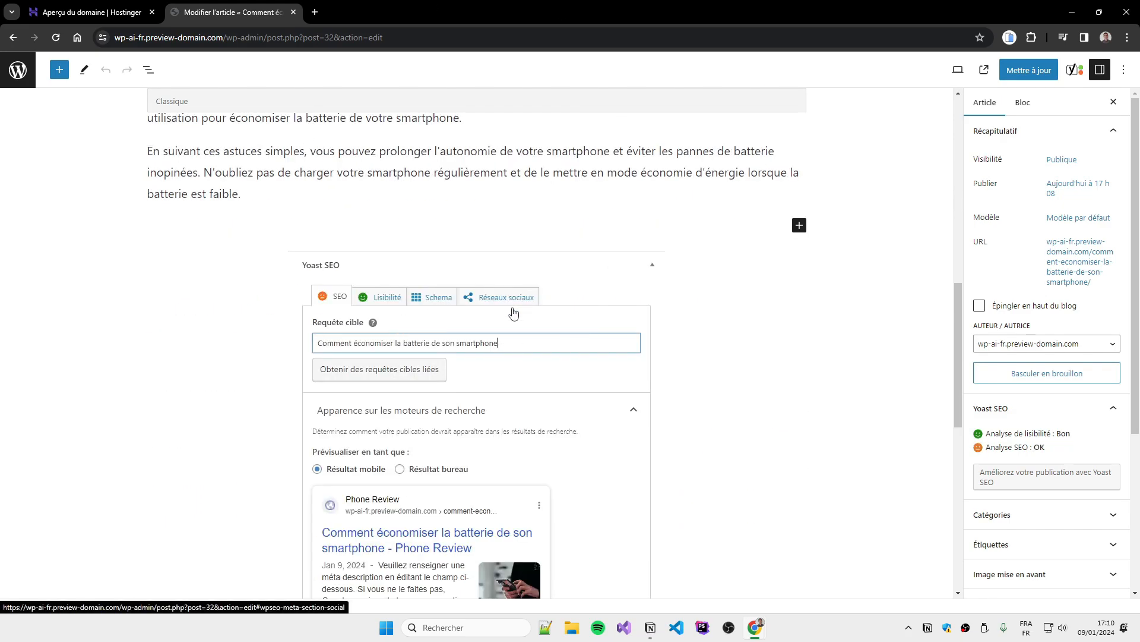
Set the meta description to 'Nos smartphones sont devenus des compagnons indispensables de notre quotidien.'
scroll(254, 323, "down", 6)
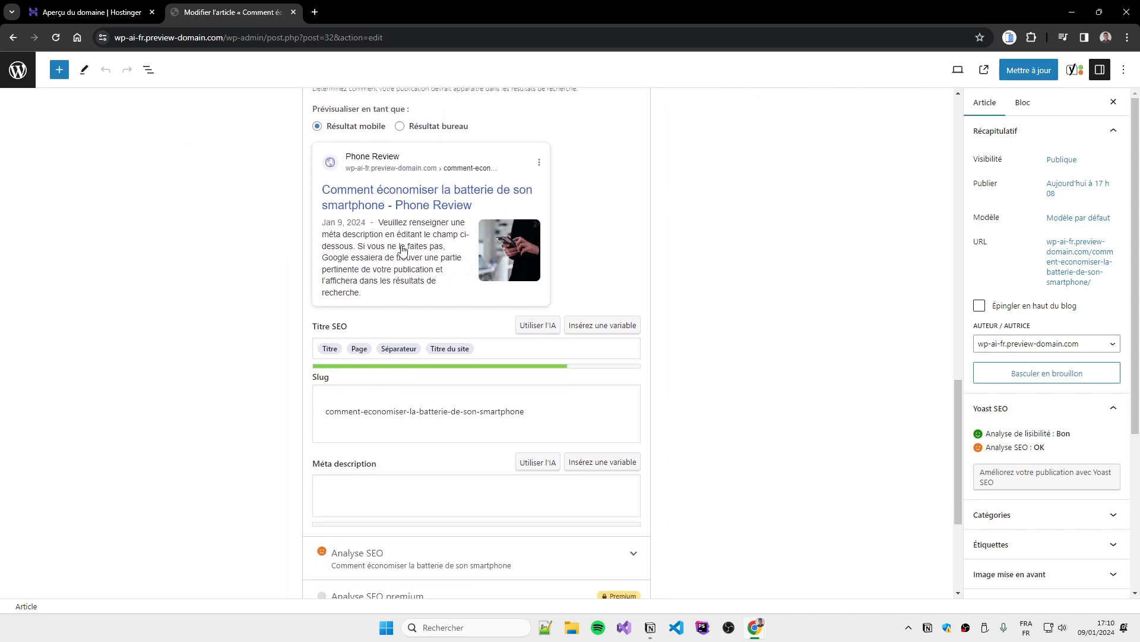
left_click(354, 473)
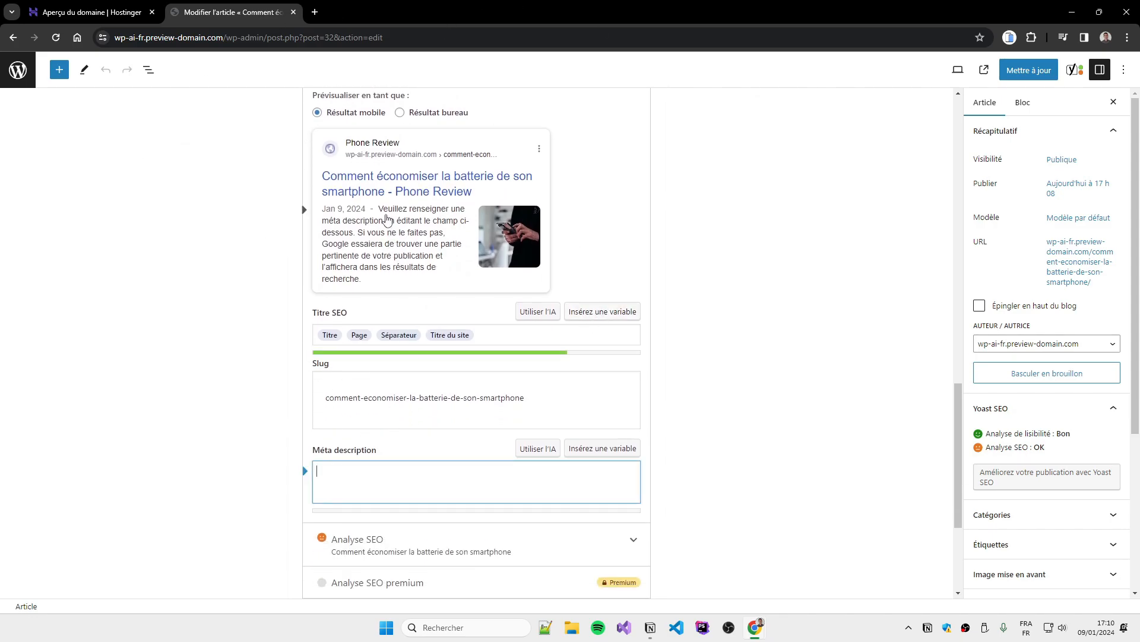
scroll(380, 212, "up", 1)
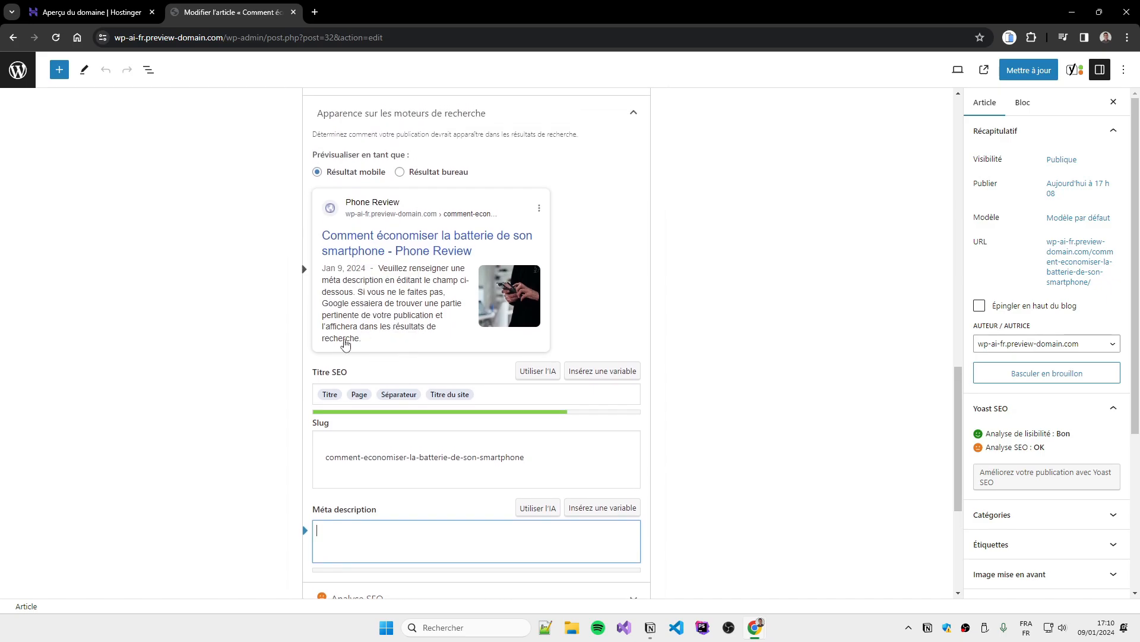
scroll(392, 364, "up", 20)
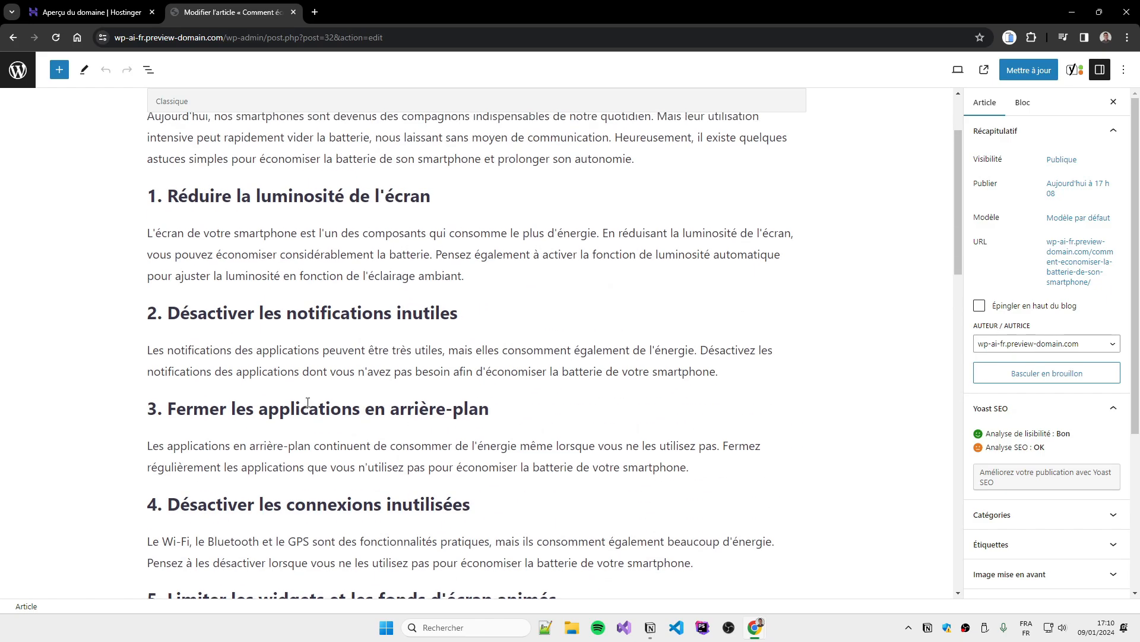
left_click_drag(216, 233, 654, 237)
key("ctrl+c")
scroll(327, 369, "down", 15)
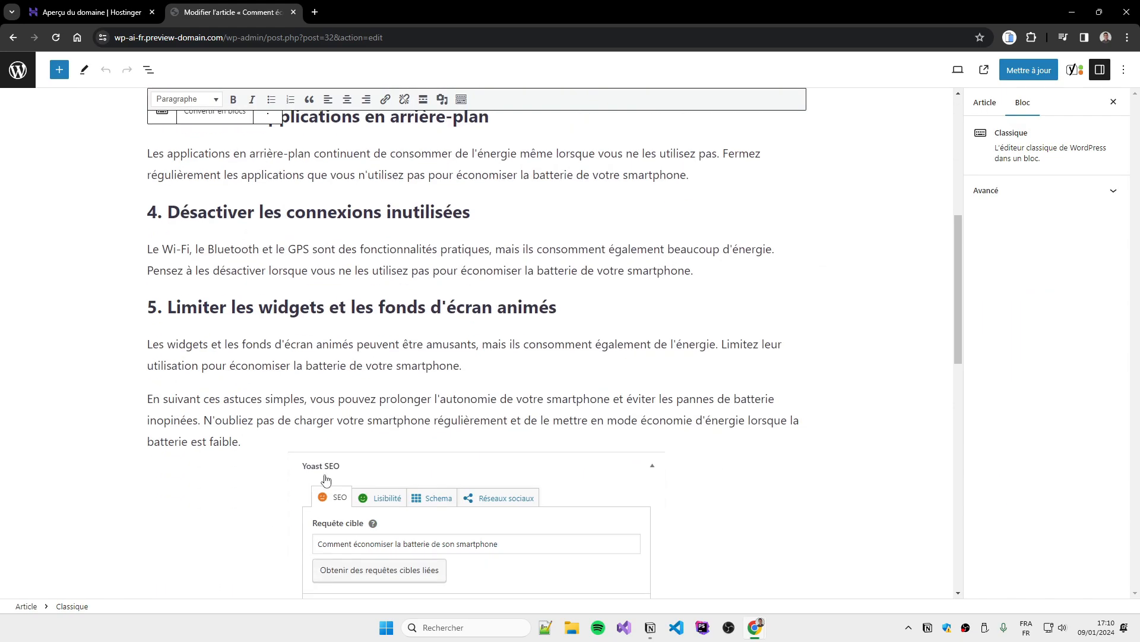
left_click(356, 482)
key("ctrl+v")
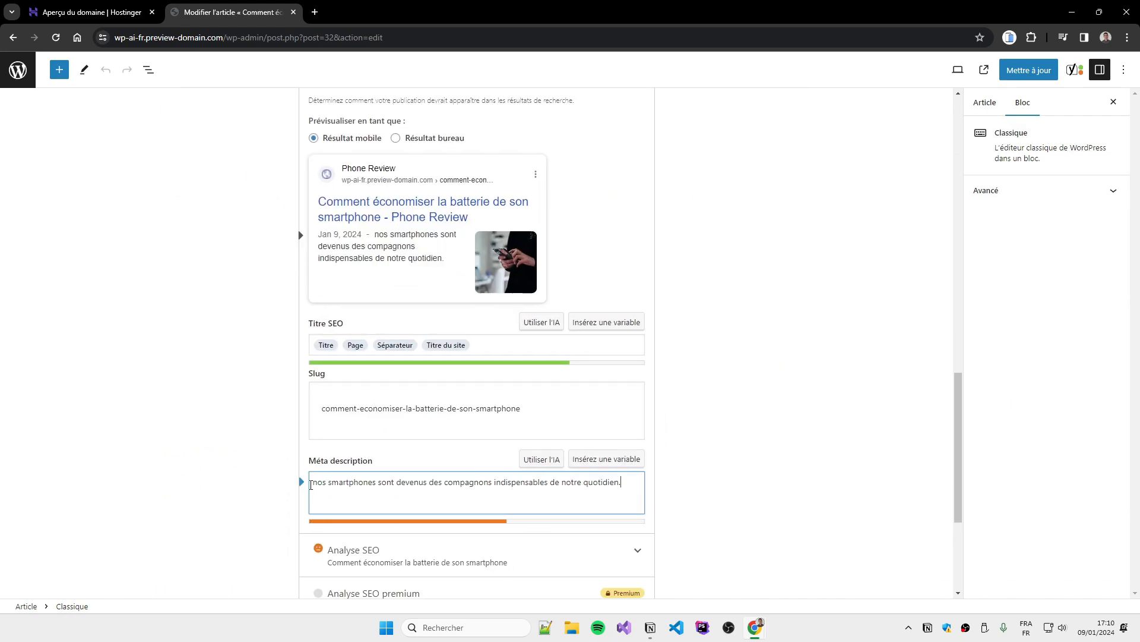
double_click(321, 482)
type("Nos")
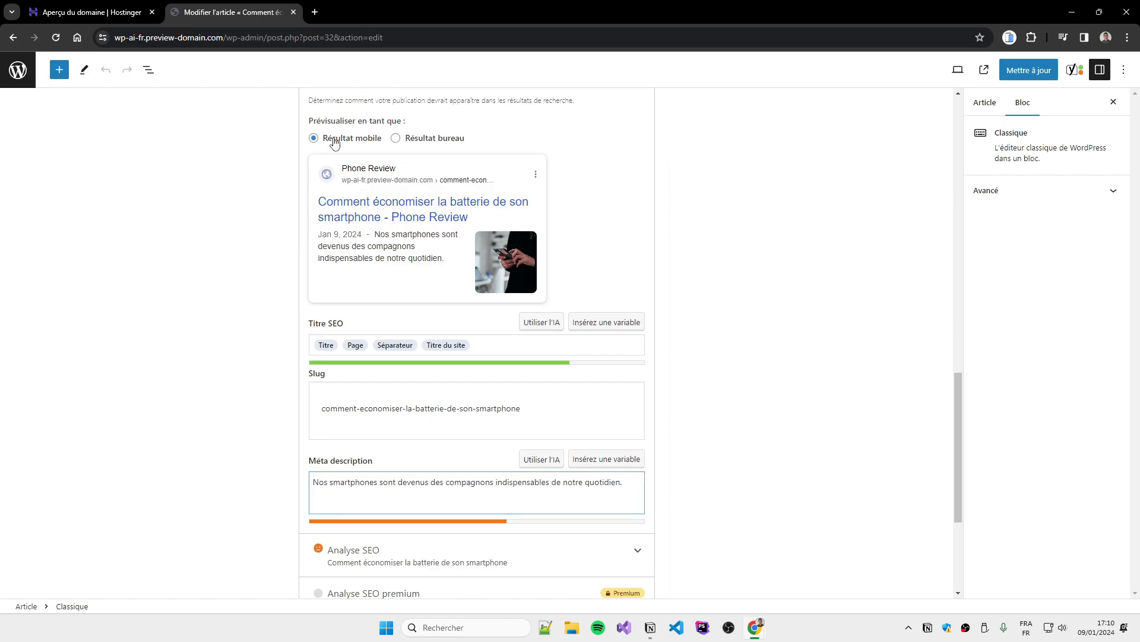
Check the desktop and mobile snippet previews and reach the Advanced canonical URL field
left_click(408, 138)
left_click_drag(414, 231, 389, 232)
left_click(354, 140)
scroll(235, 282, "down", 4)
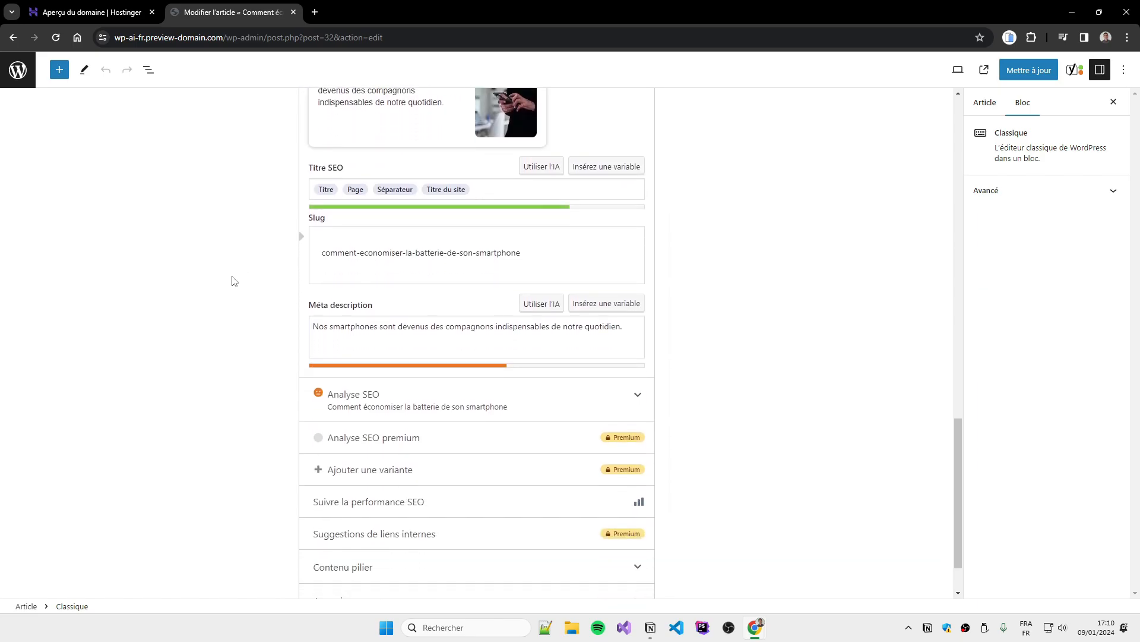
left_click(381, 543)
scroll(234, 476, "down", 4)
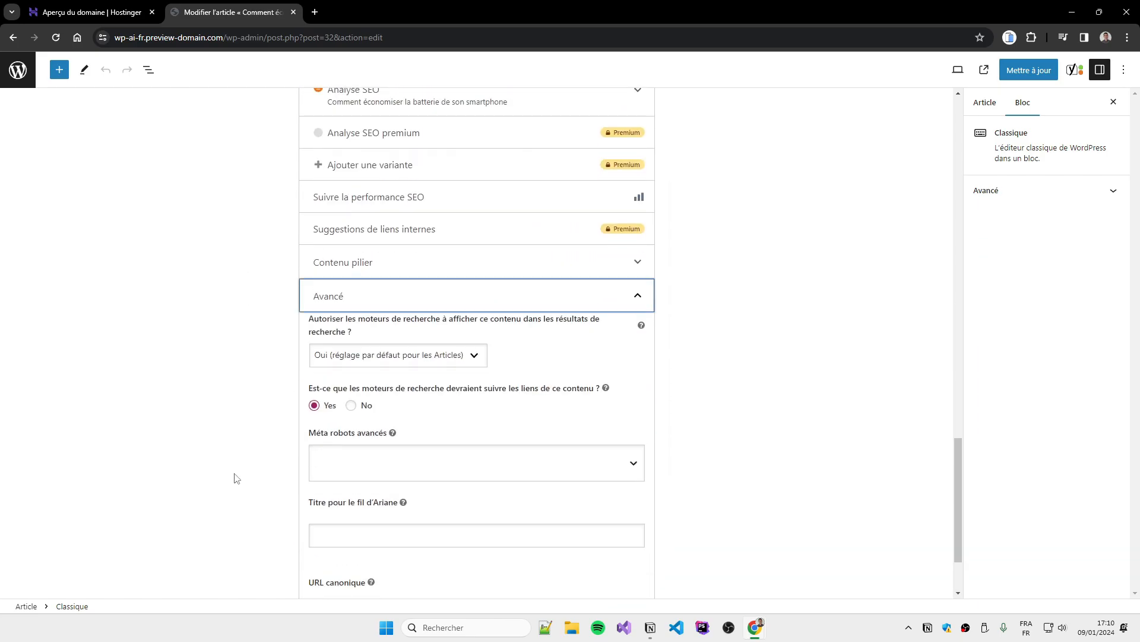
scroll(502, 456, "down", 1)
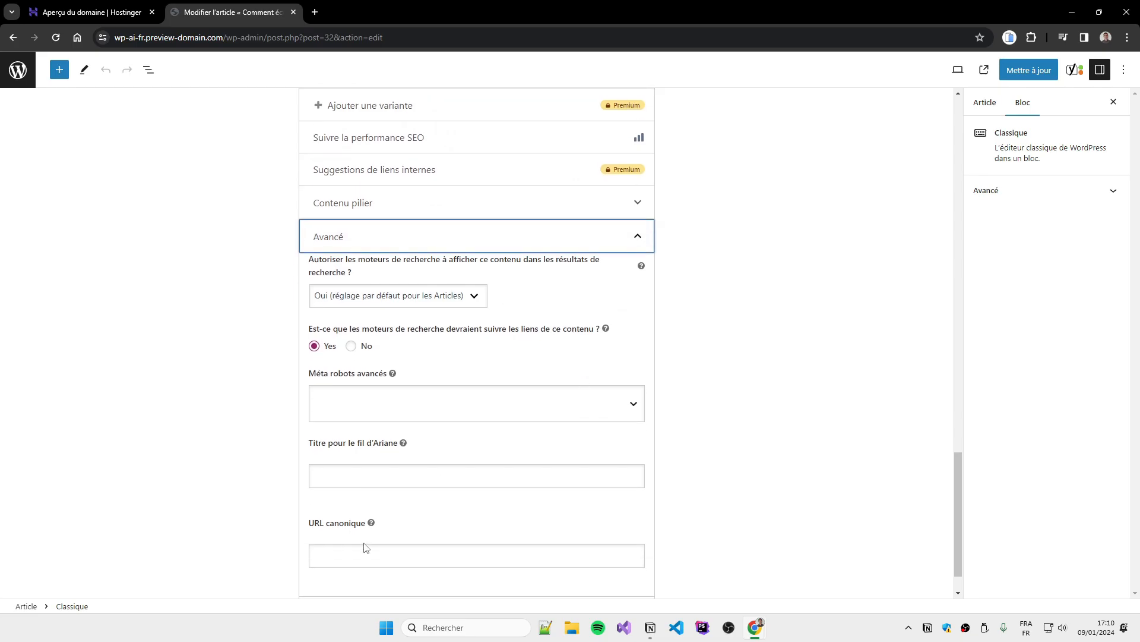
left_click(374, 556)
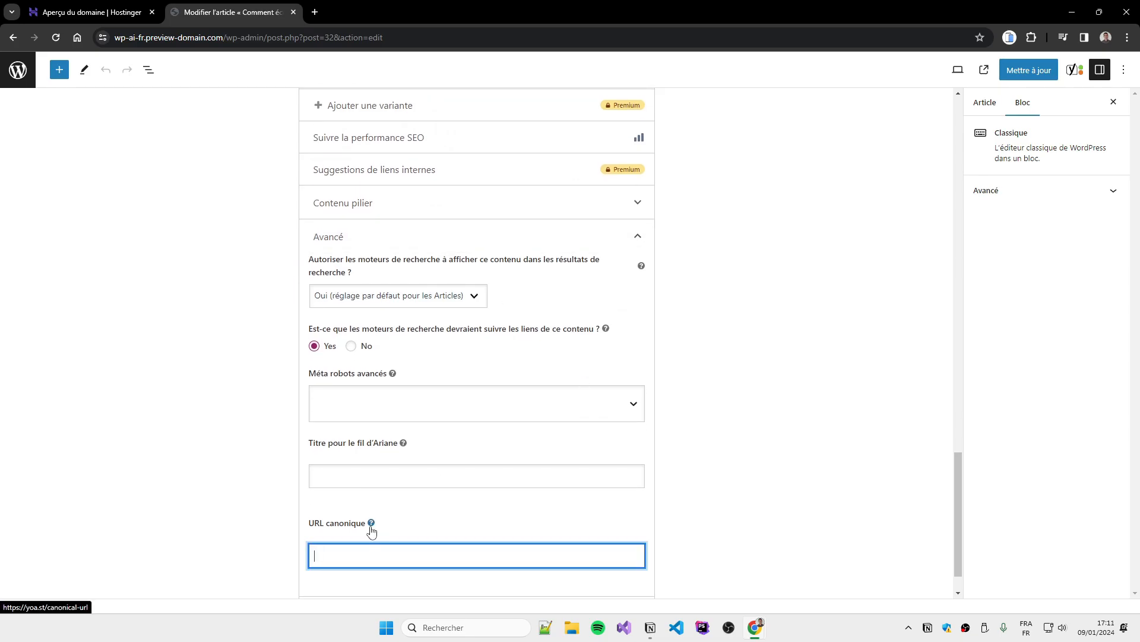
scroll(371, 530, "up", 15)
Save the article and copy its published web address from the live page
left_click(1011, 76)
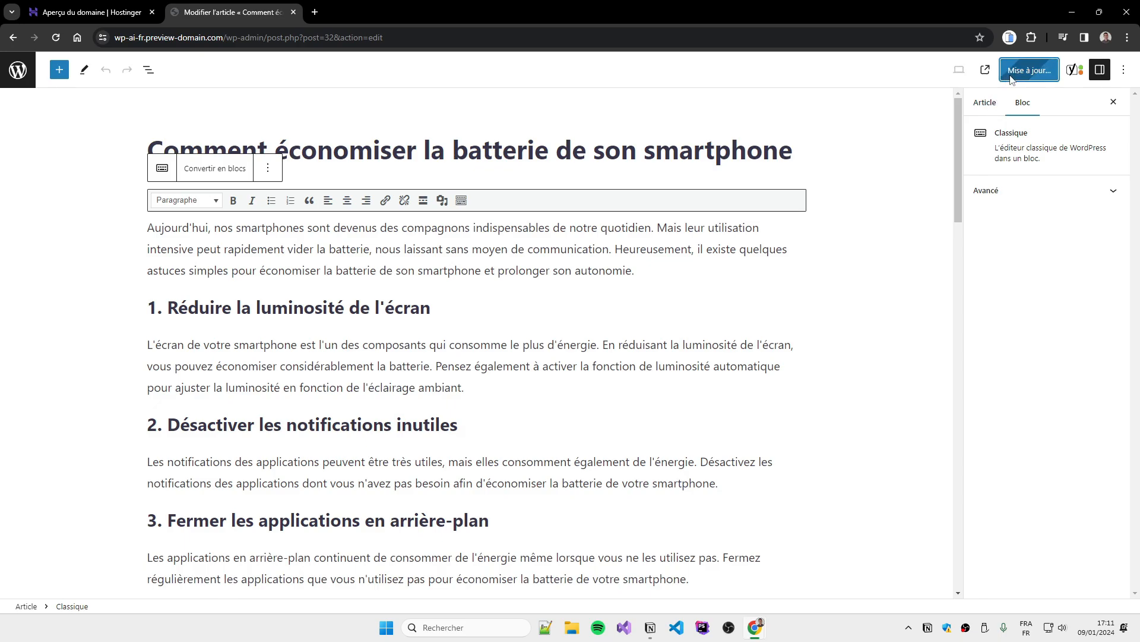
left_click(143, 579, "ctrl")
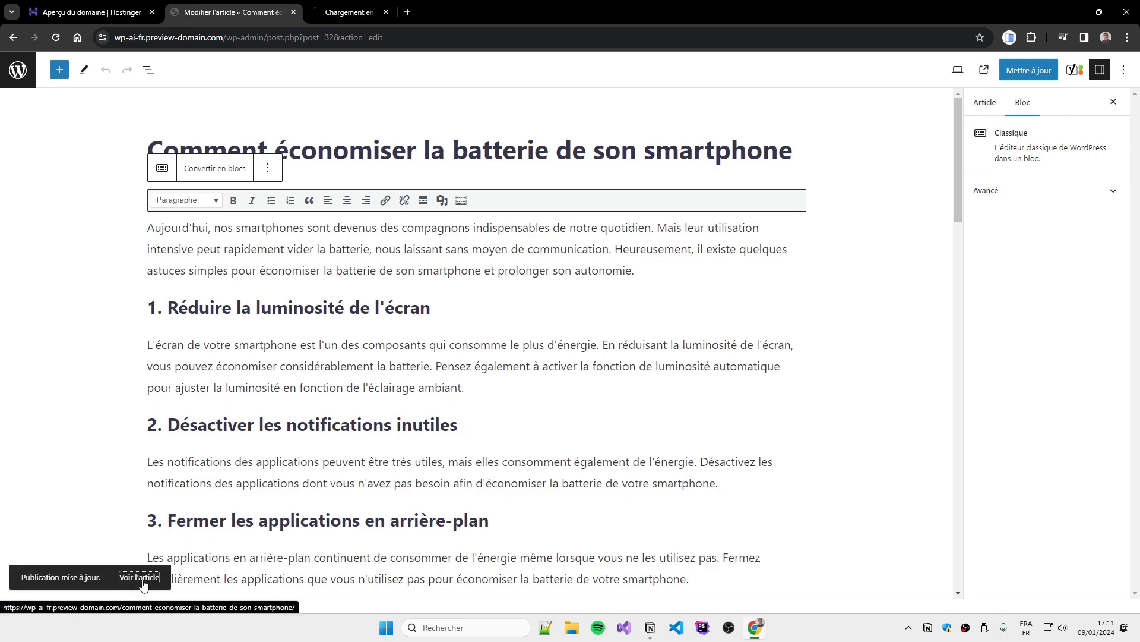
left_click(314, 18)
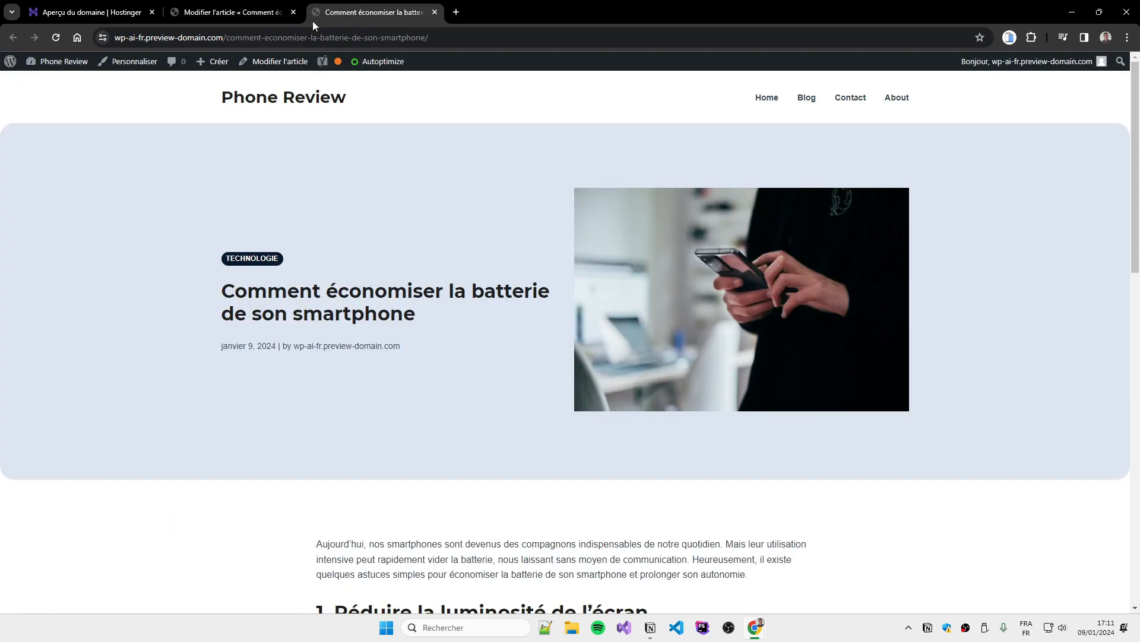
left_click(433, 38)
key("ctrl+c")
Paste that address as the canonical URL, update the article, and go to the Phone Review home page
left_click(232, 12)
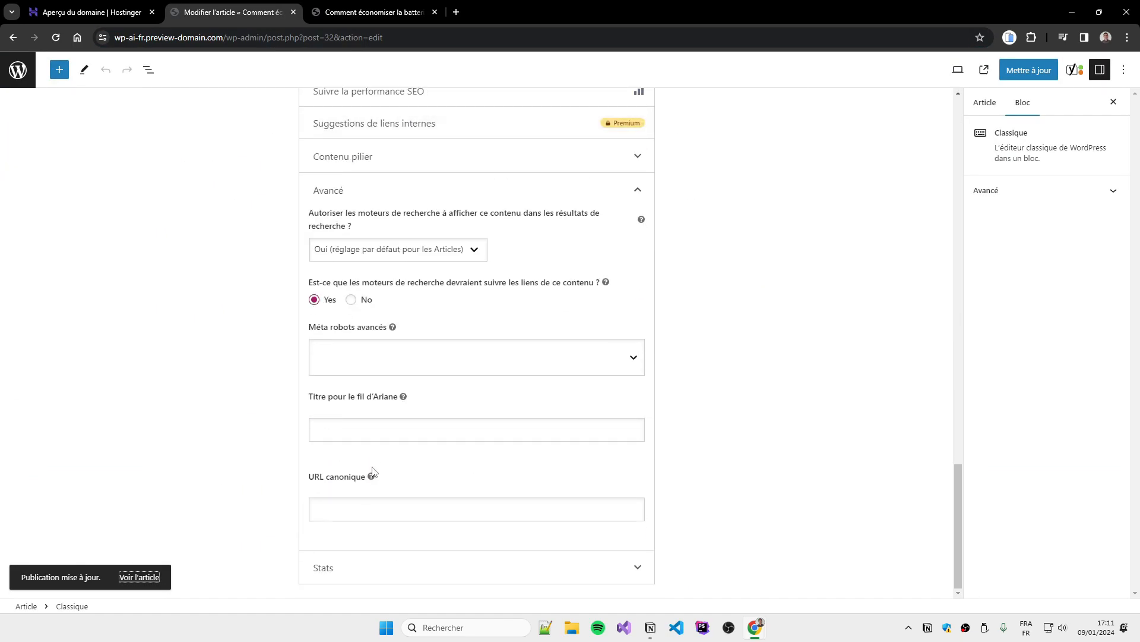
left_click(345, 505)
key("ctrl+v")
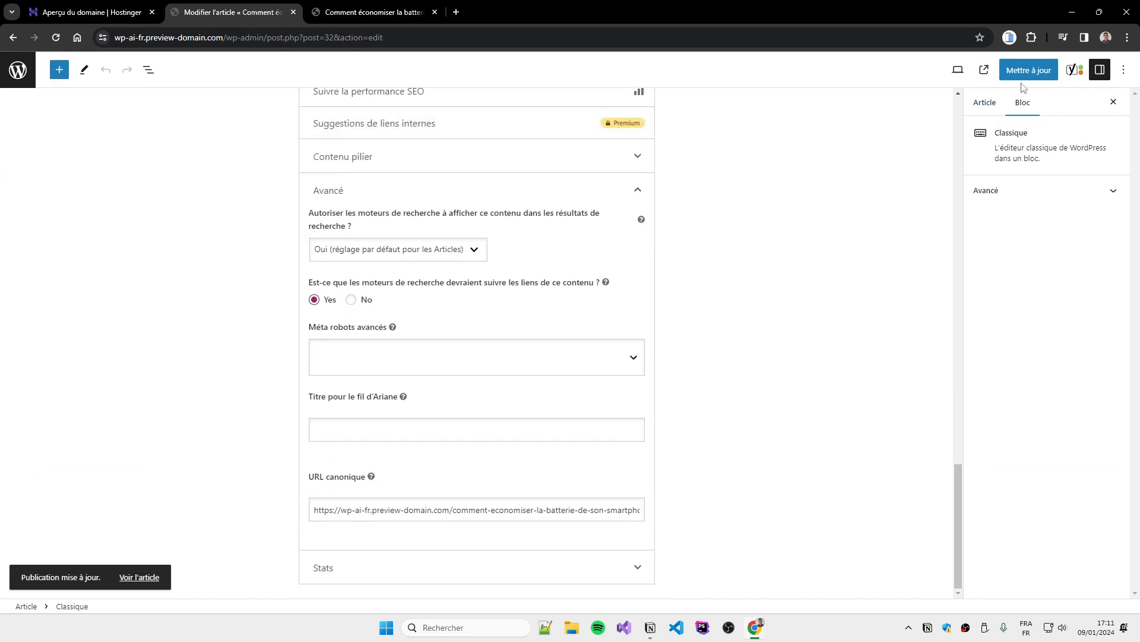
left_click(1025, 71)
left_click(158, 572)
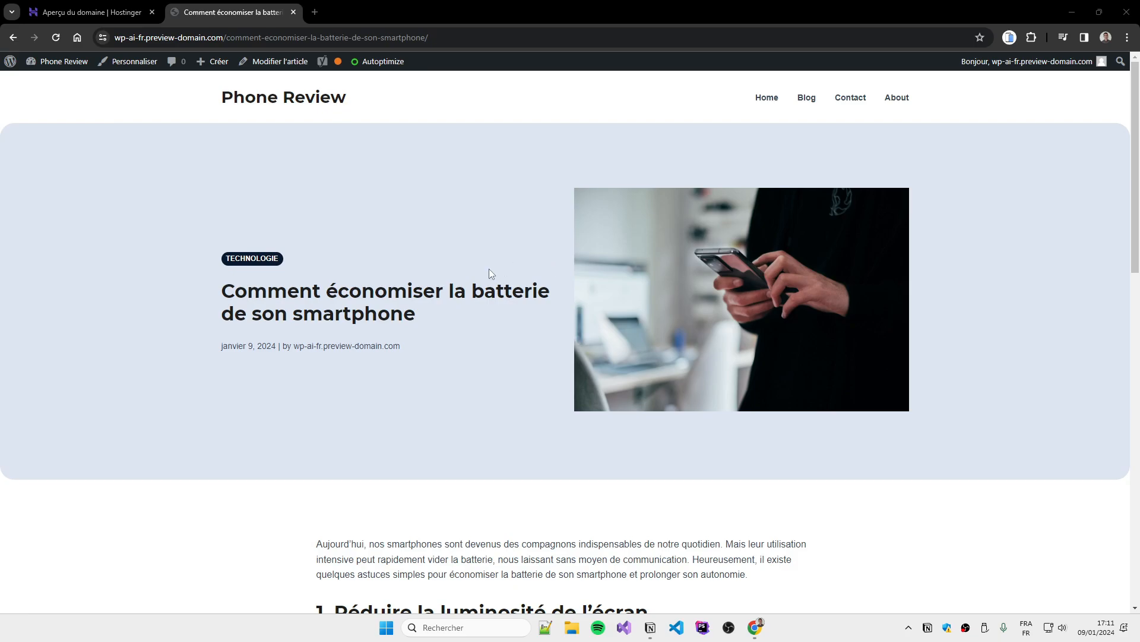
left_click(315, 102)
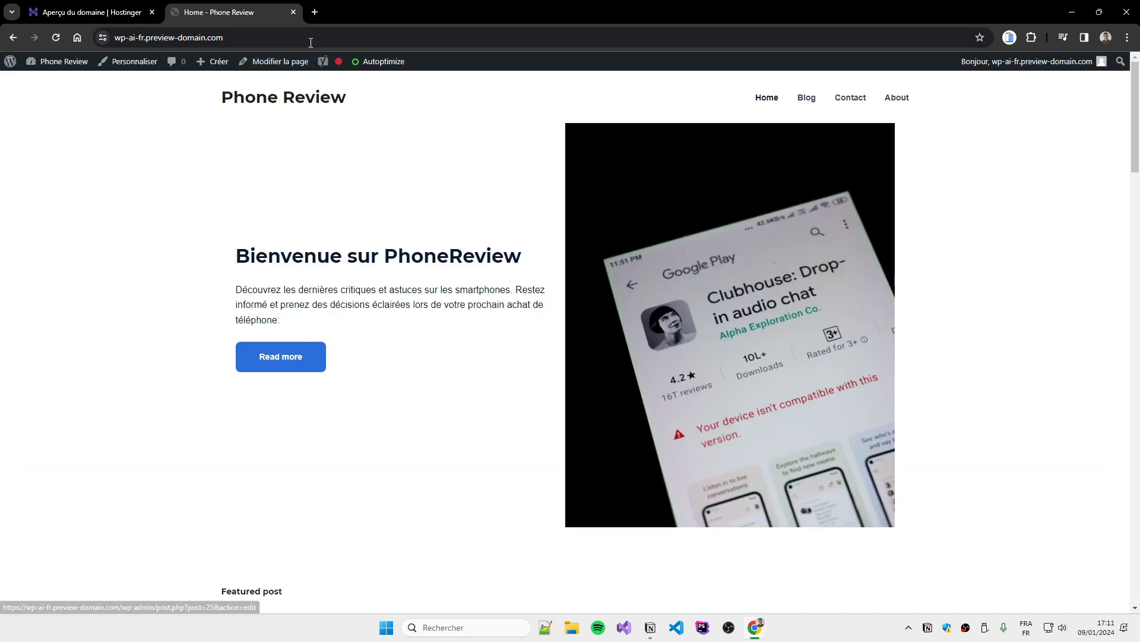
Go from Hostinger's website list to the wp-ai.fr dashboard and open its file manager
left_click(119, 5)
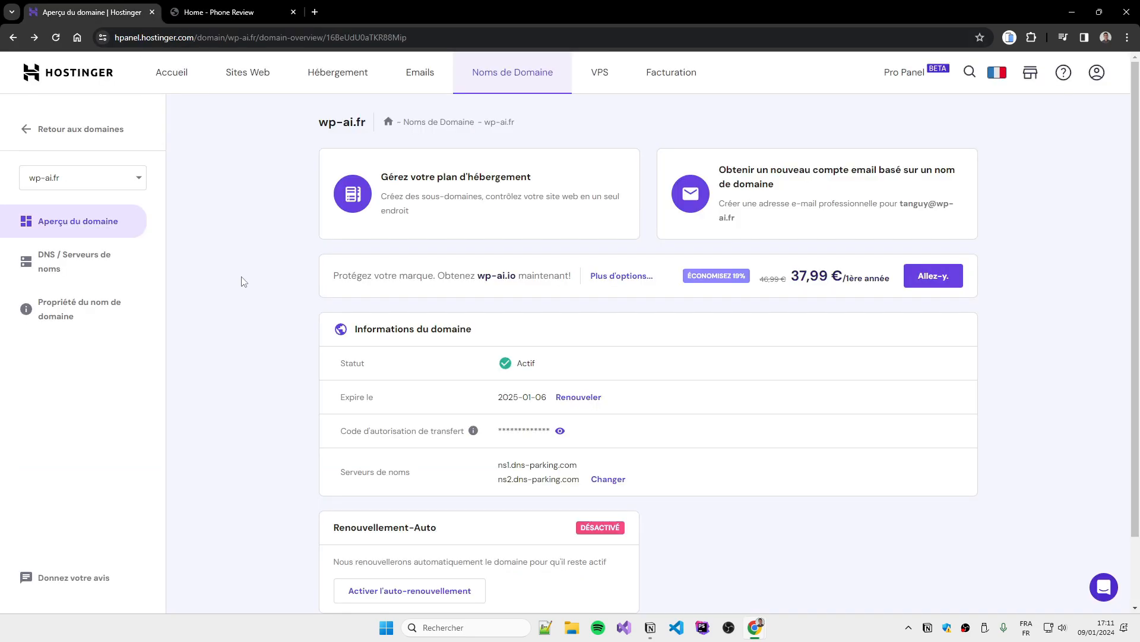
left_click(247, 71)
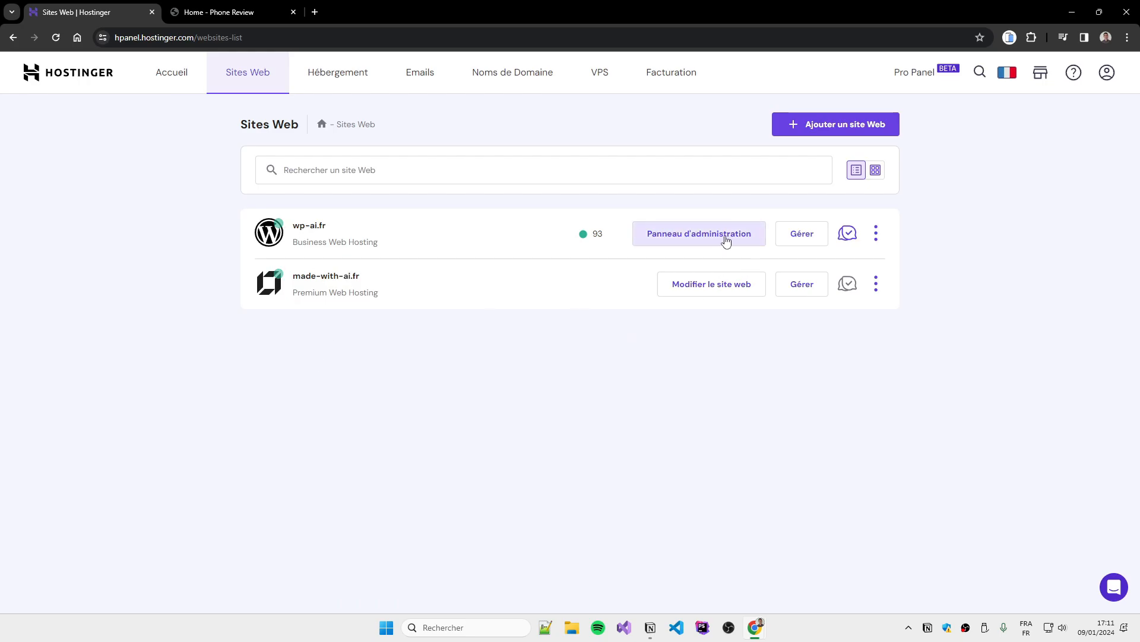
left_click(726, 240)
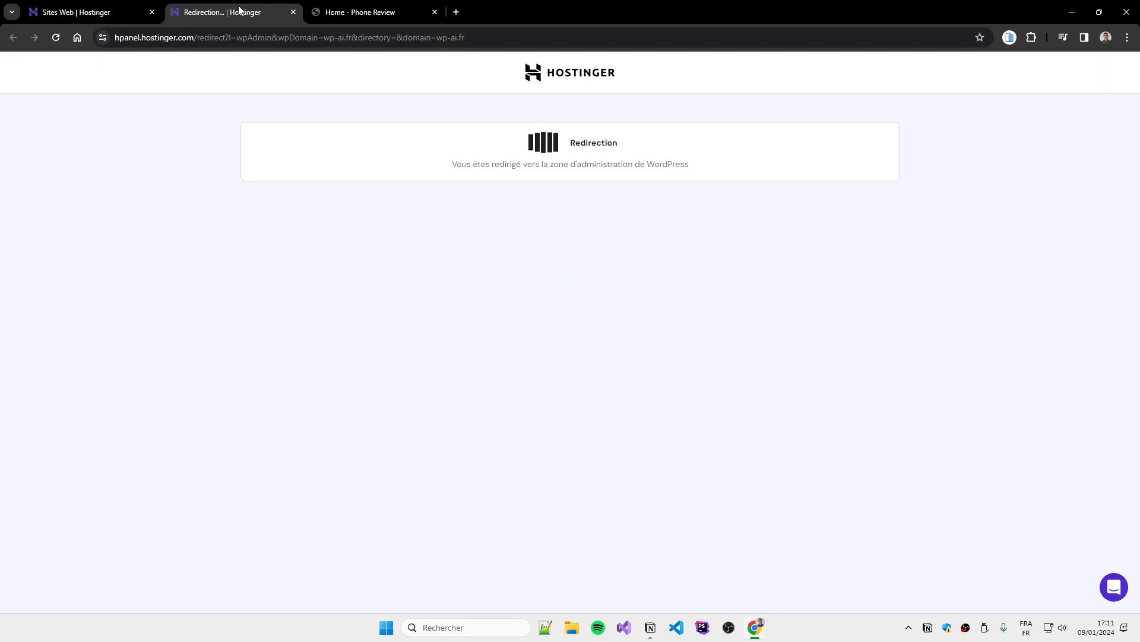
middle_click(237, 10)
left_click(802, 234)
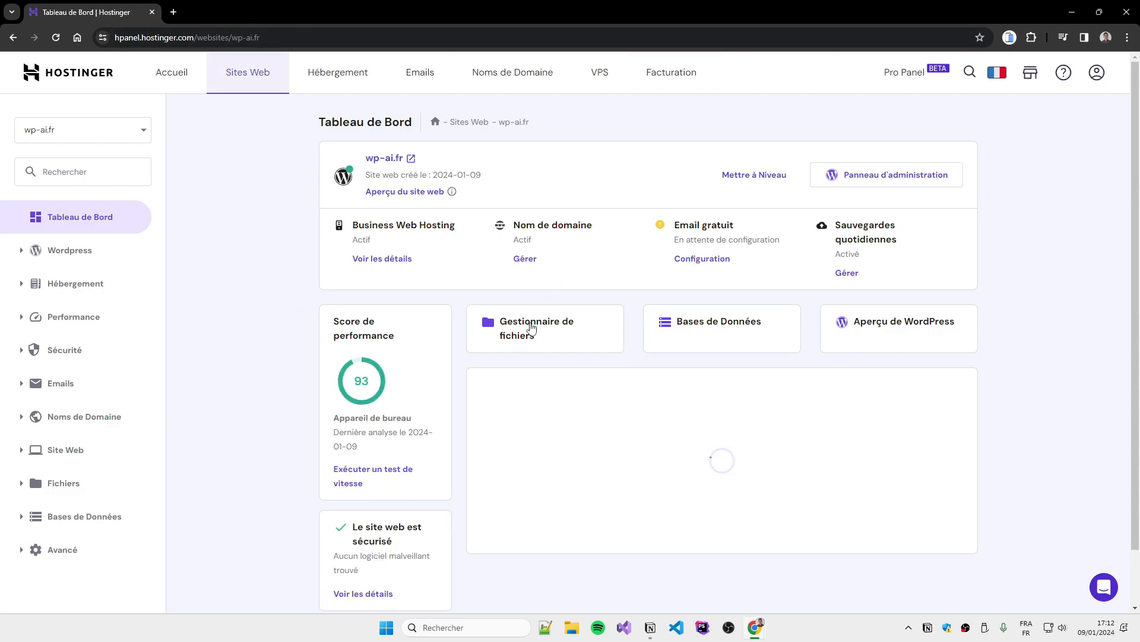
left_click(526, 326)
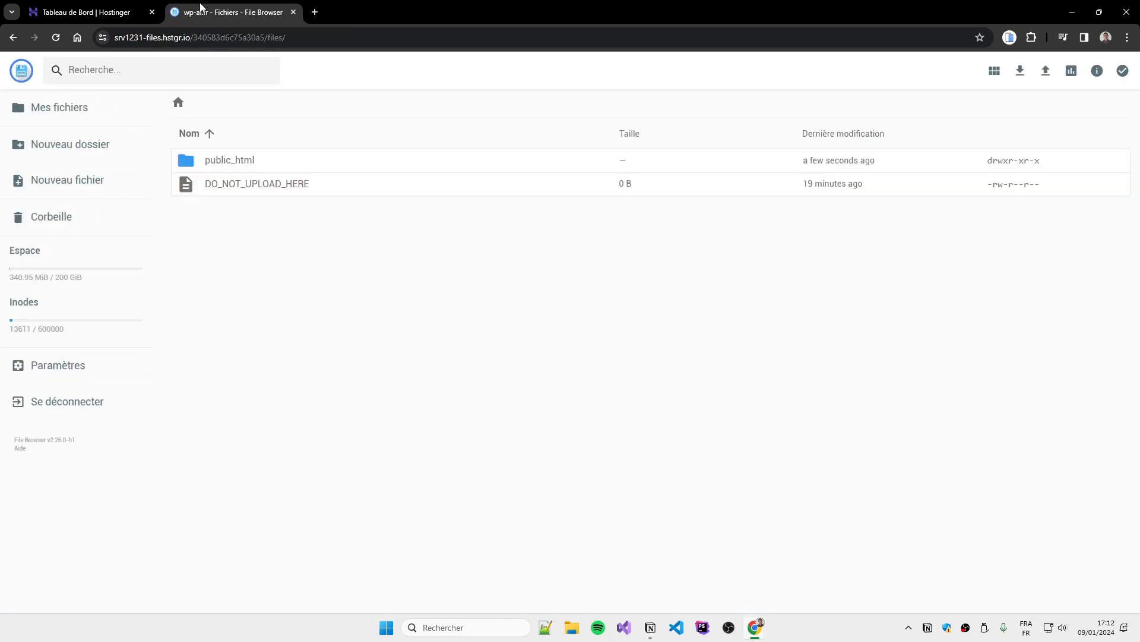
Open public_html, scroll through its WordPress files, then return to the wp-ai.fr Hostinger dashboard
left_click(238, 162)
left_click(237, 163)
double_click(278, 168)
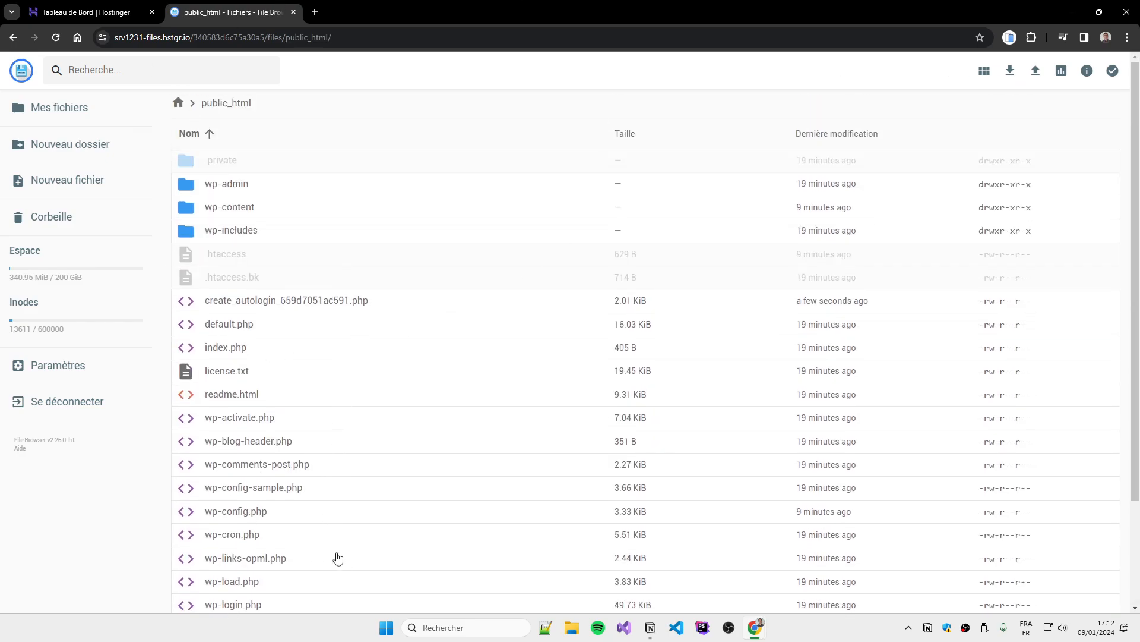
scroll(338, 557, "down", 2)
scroll(324, 409, "up", 2)
scroll(344, 529, "down", 2)
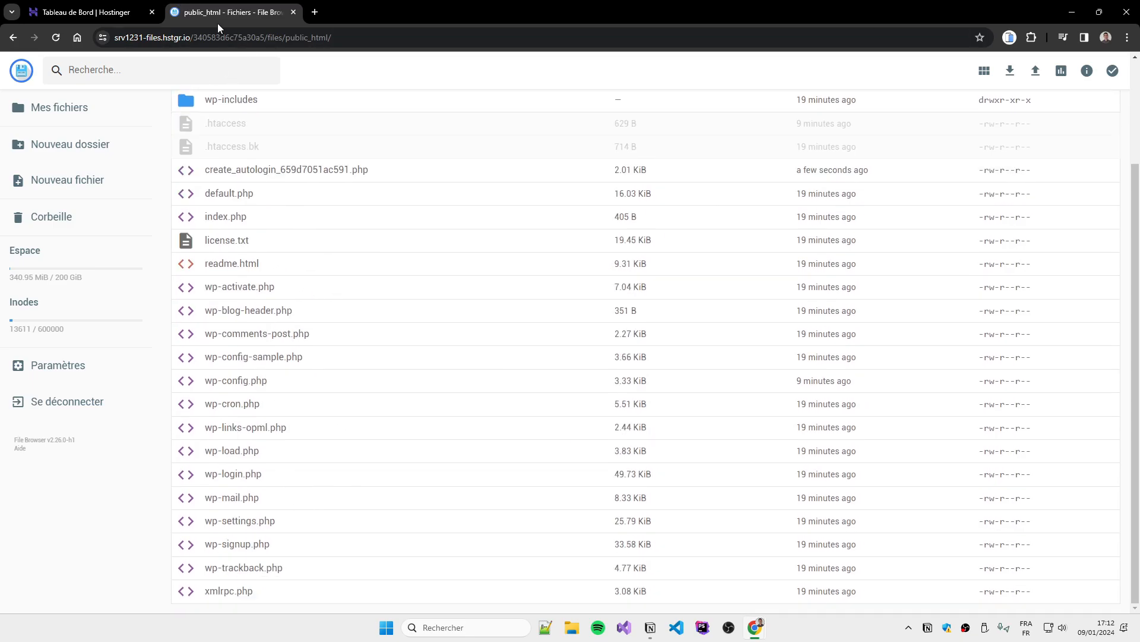
scroll(294, 343, "up", 2)
scroll(285, 333, "down", 2)
scroll(257, 347, "up", 2)
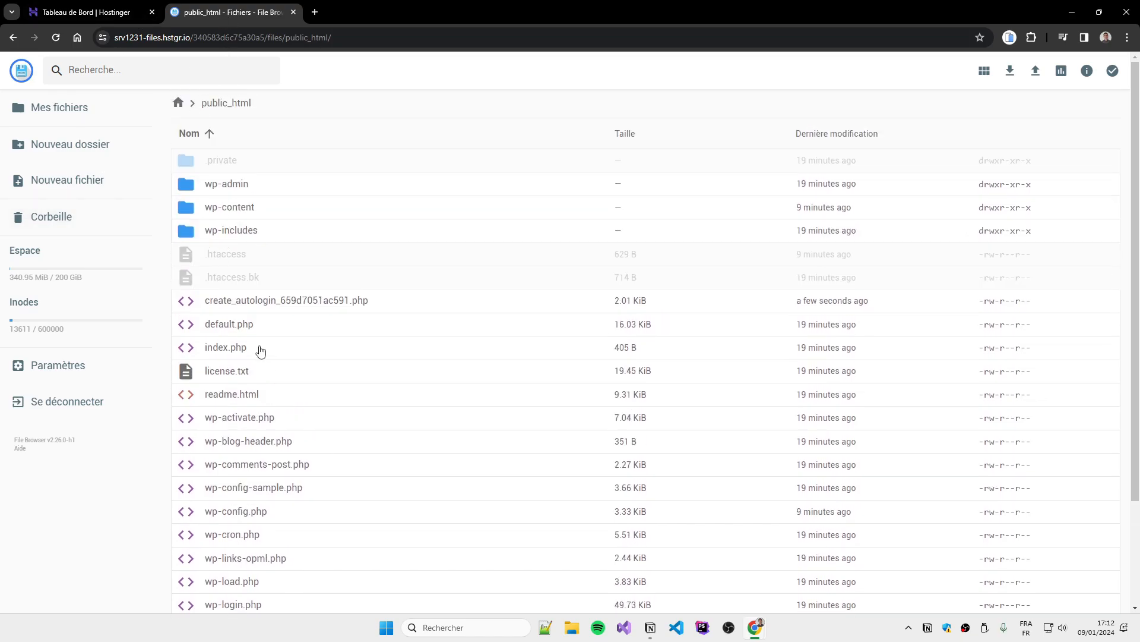
scroll(260, 351, "down", 2)
left_click(116, 9)
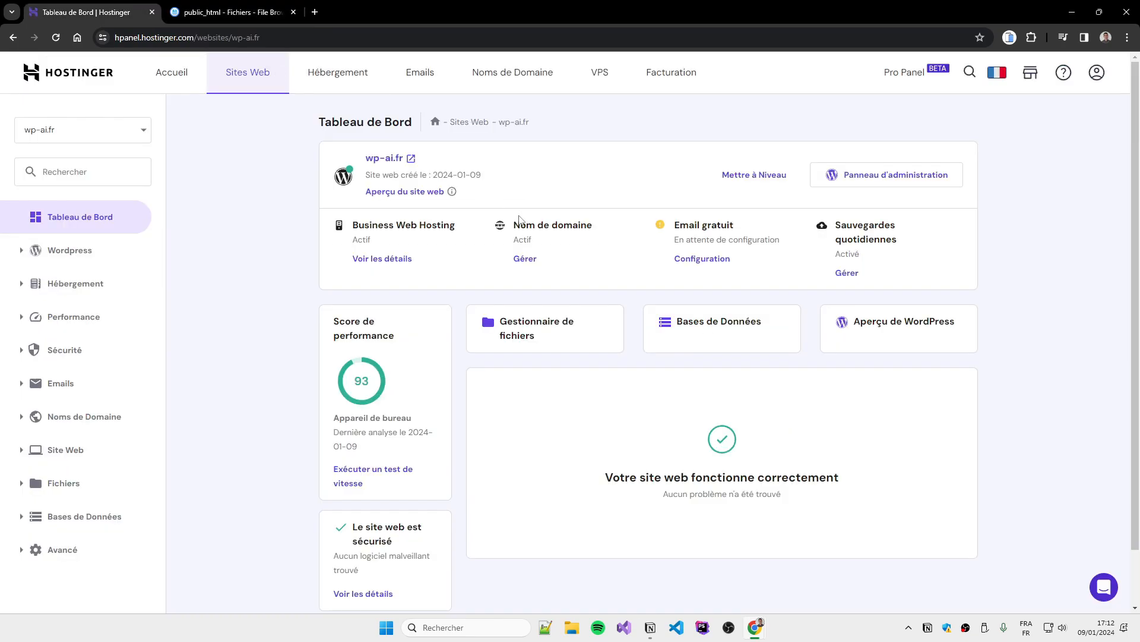
Open the site database in phpMyAdmin and browse the wp_users table
left_click(717, 323)
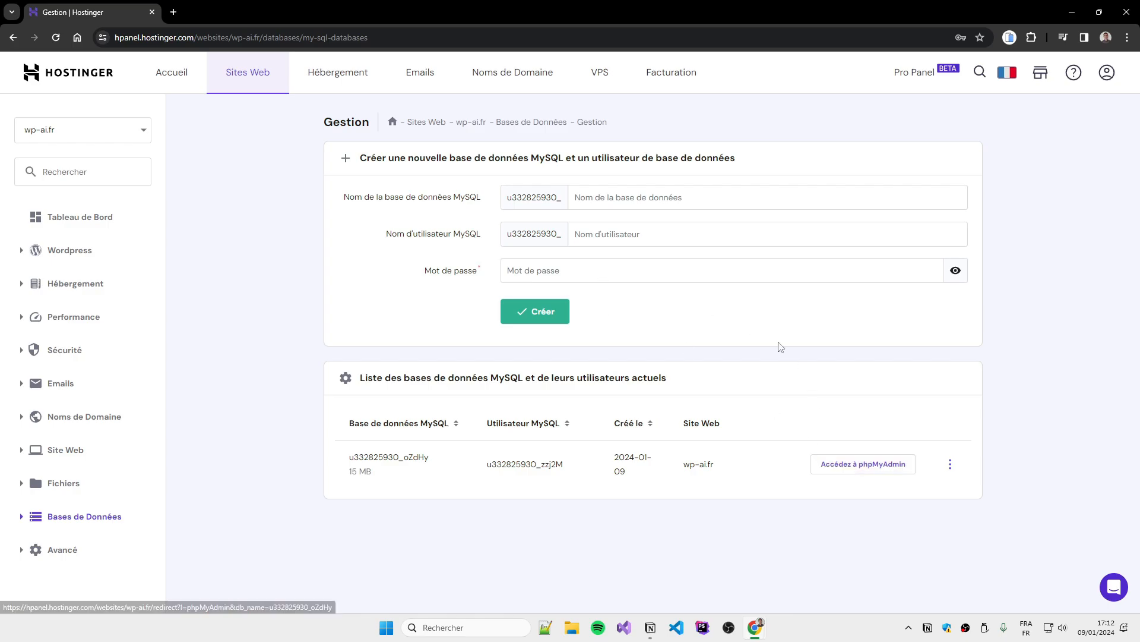
left_click(851, 472)
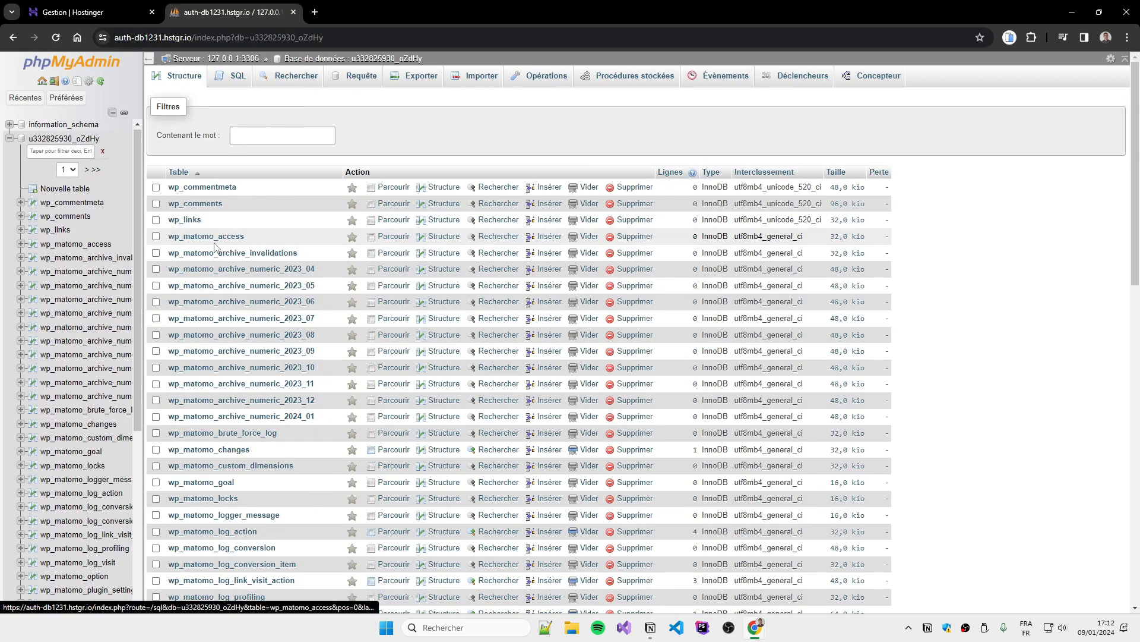
scroll(215, 246, "down", 10)
scroll(229, 402, "up", 10)
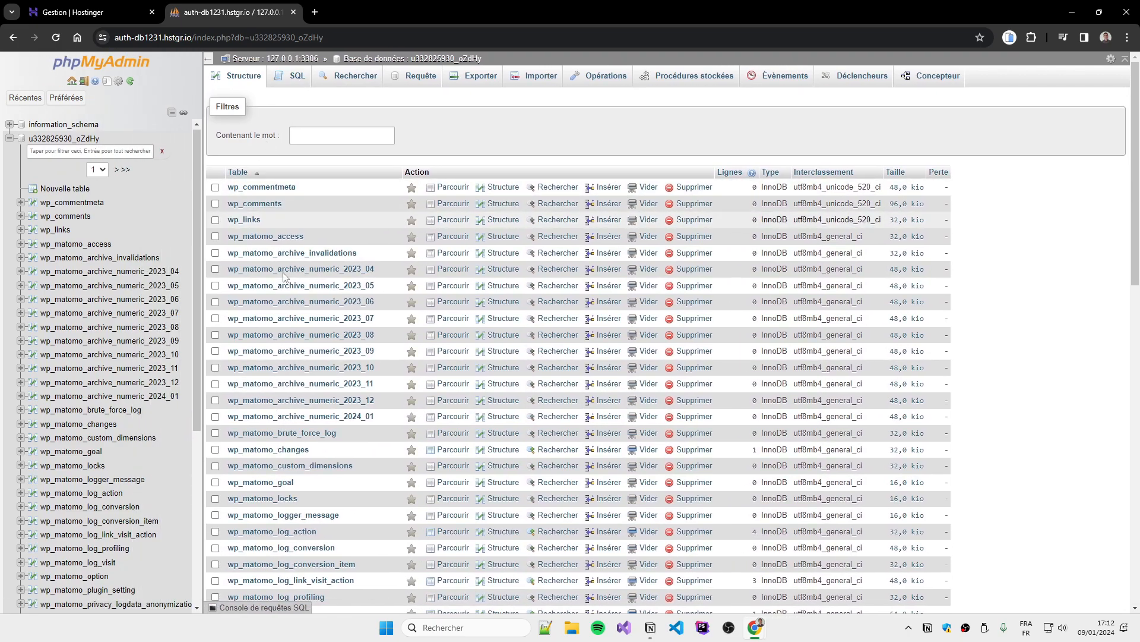
scroll(284, 275, "down", 13)
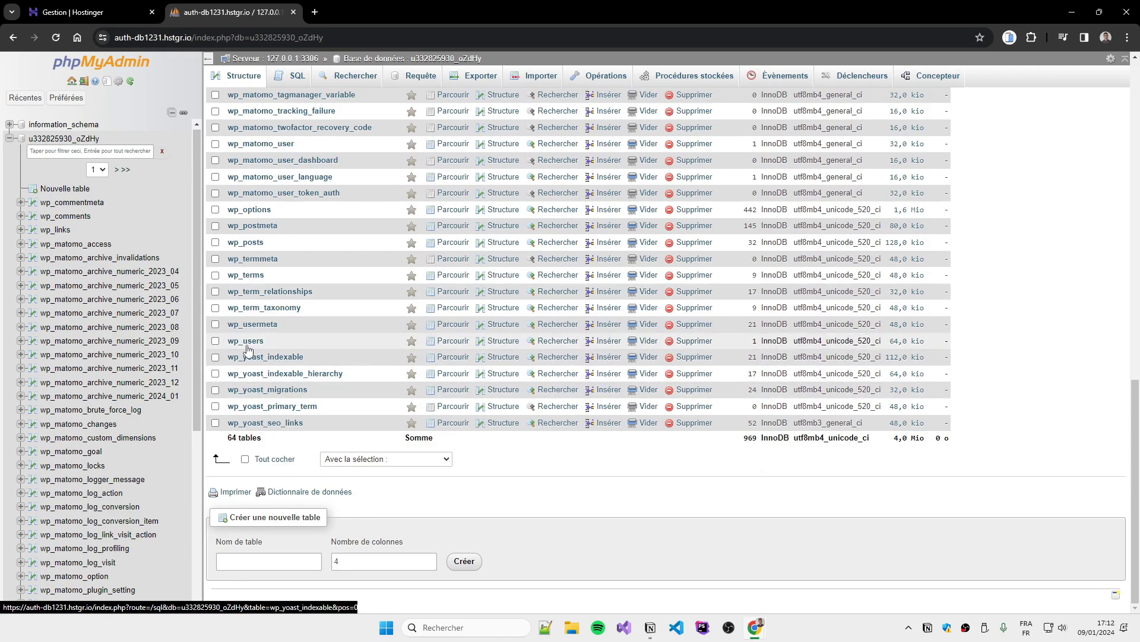
left_click(247, 341)
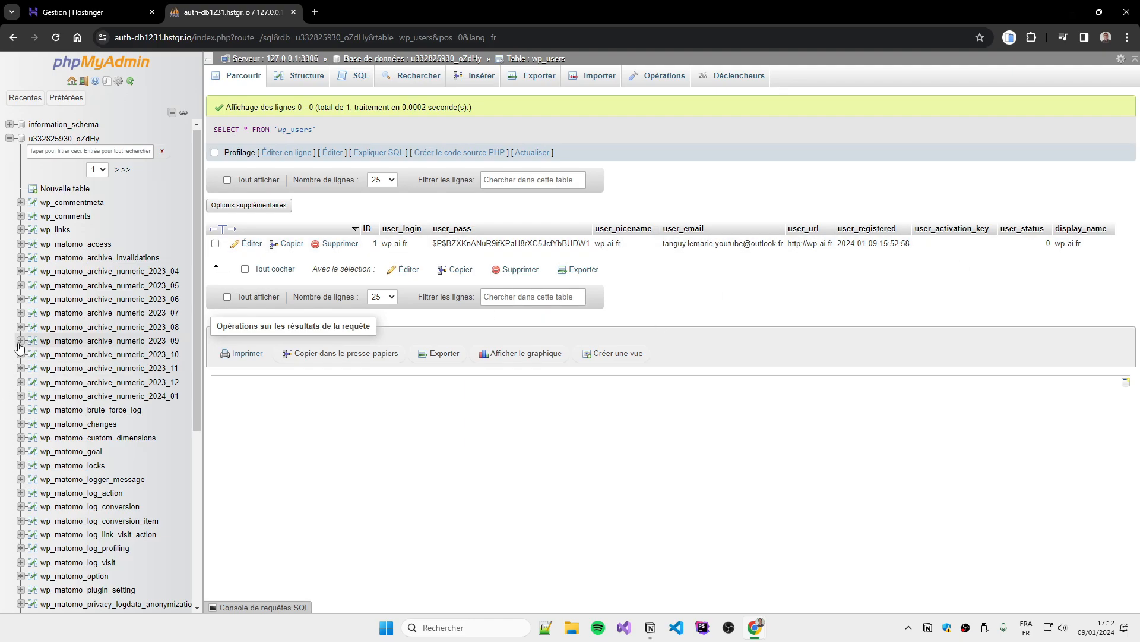
scroll(86, 356, "down", 5)
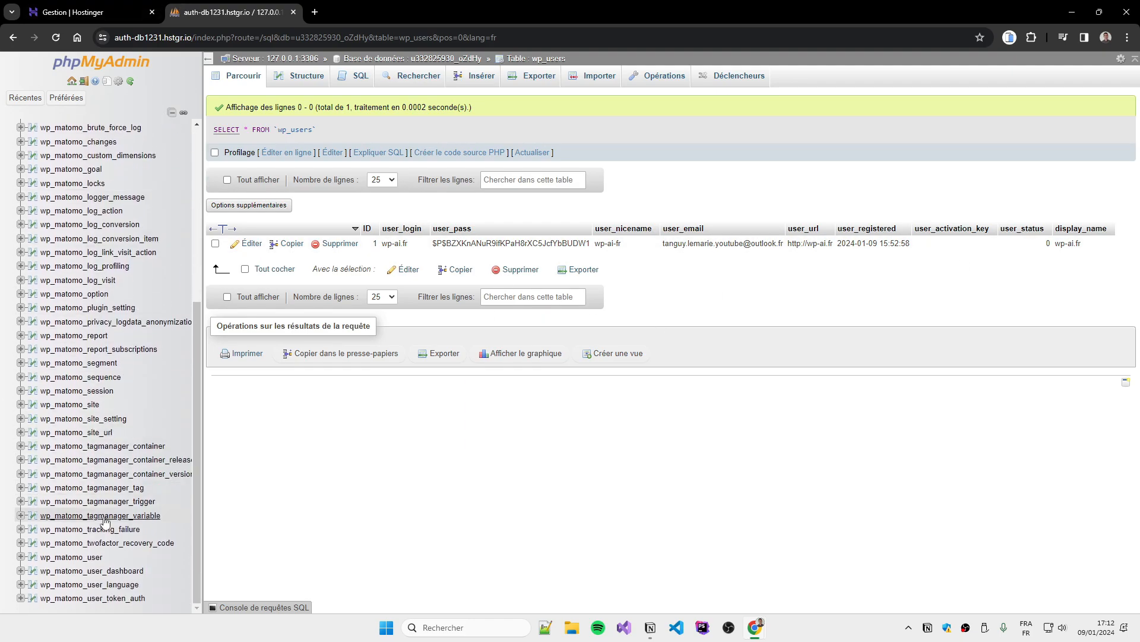
scroll(110, 395, "up", 5)
Browse the wp_posts table, then close phpMyAdmin to return to Hostinger's database page
key("ctrl+f")
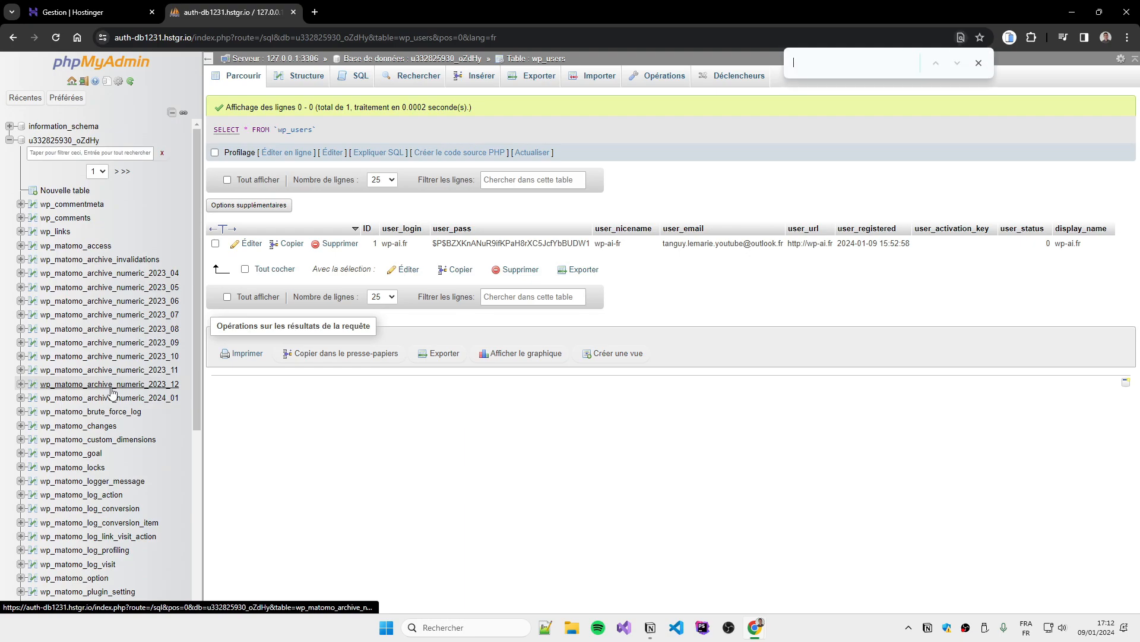
type("post")
key("Escape")
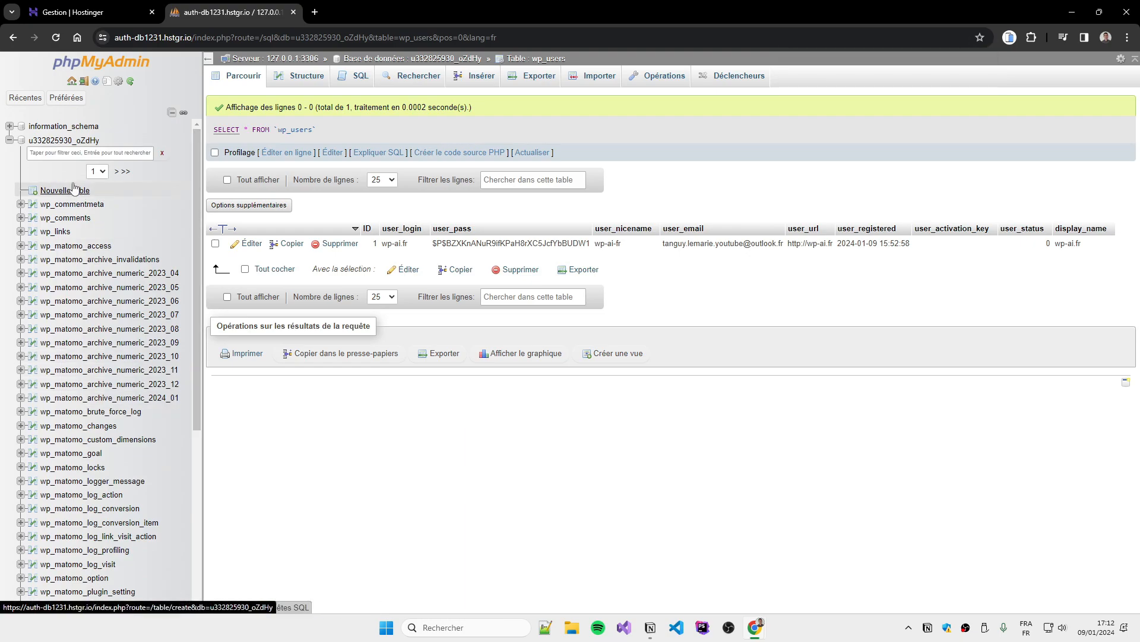
left_click(65, 142)
scroll(281, 267, "down", 5)
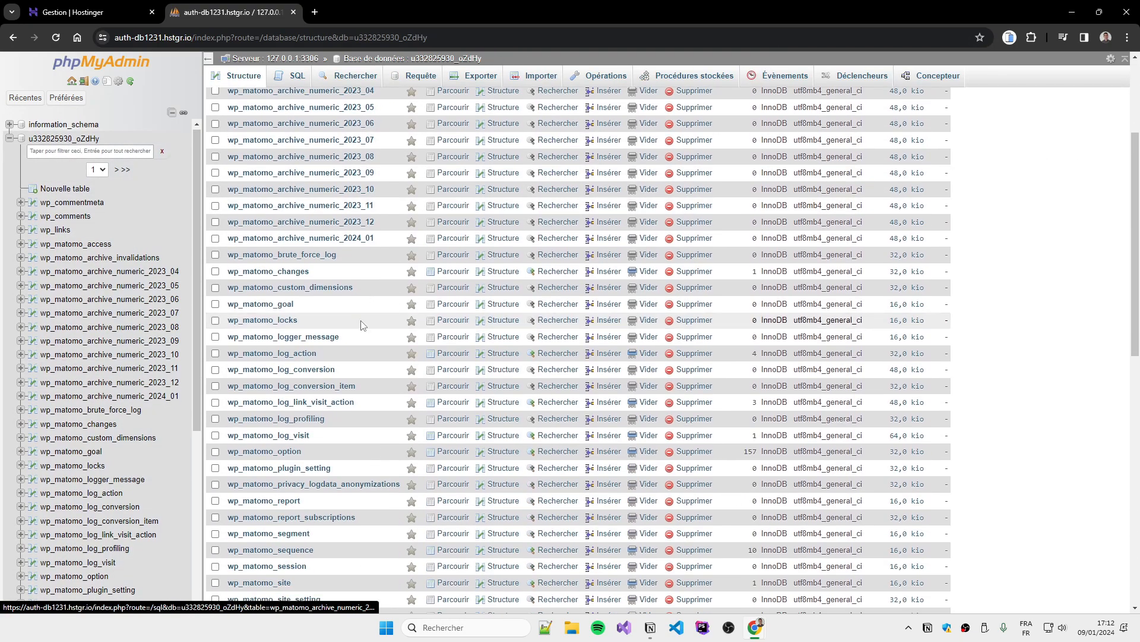
scroll(285, 381, "up", 5)
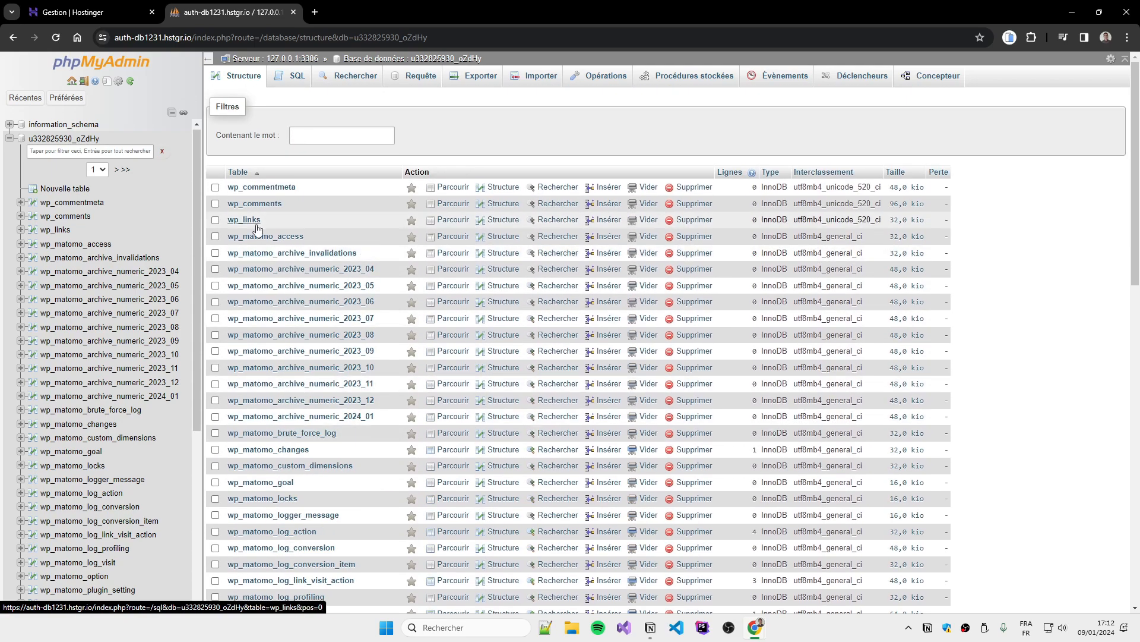
scroll(255, 255, "down", 3)
scroll(269, 352, "down", 6)
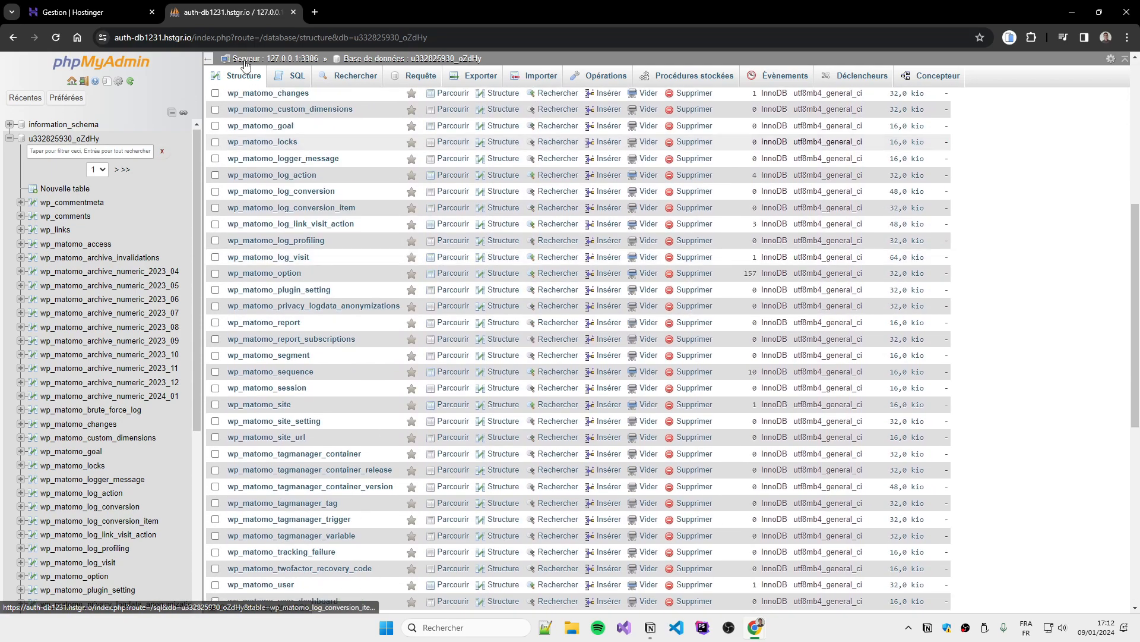
scroll(269, 352, "down", 5)
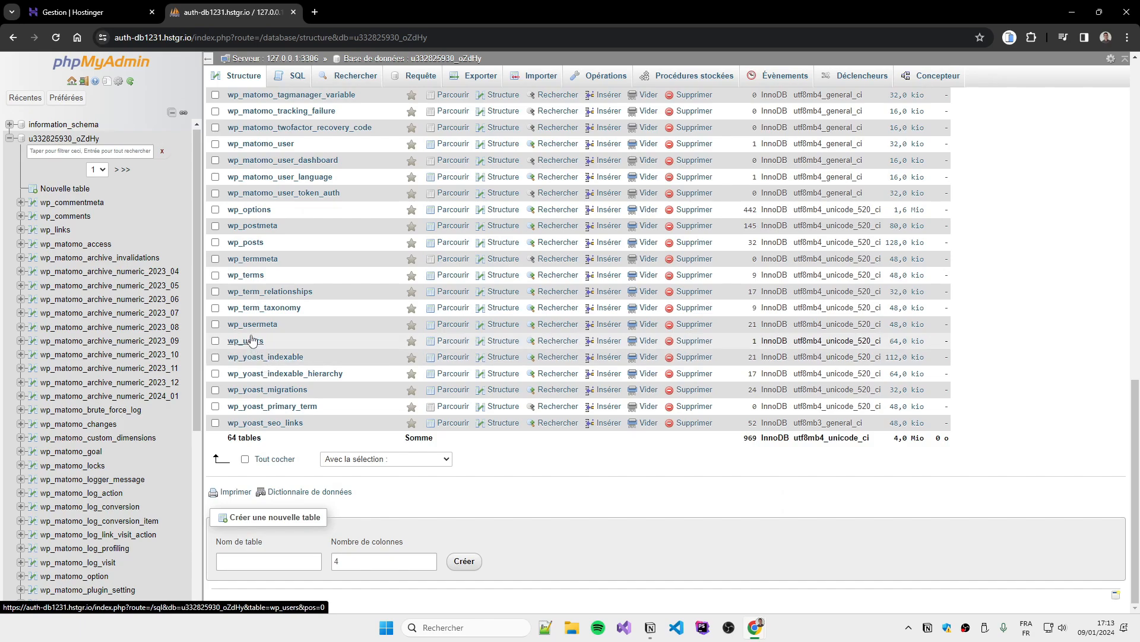
left_click(245, 242)
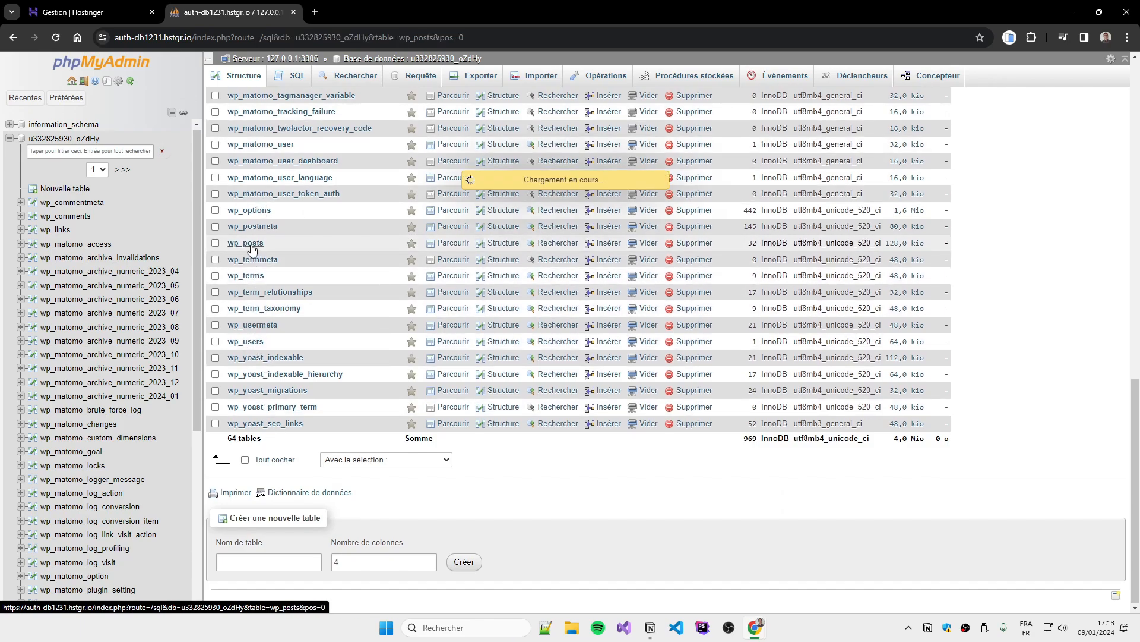
scroll(321, 373, "up", 10)
scroll(683, 328, "down", 11)
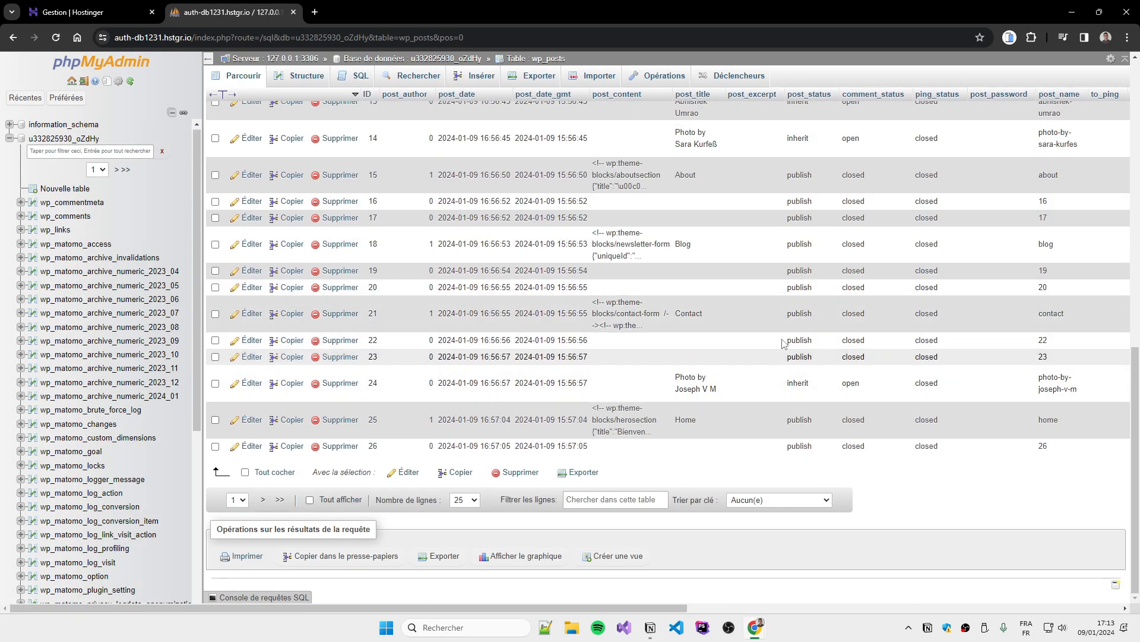
scroll(616, 391, "up", 11)
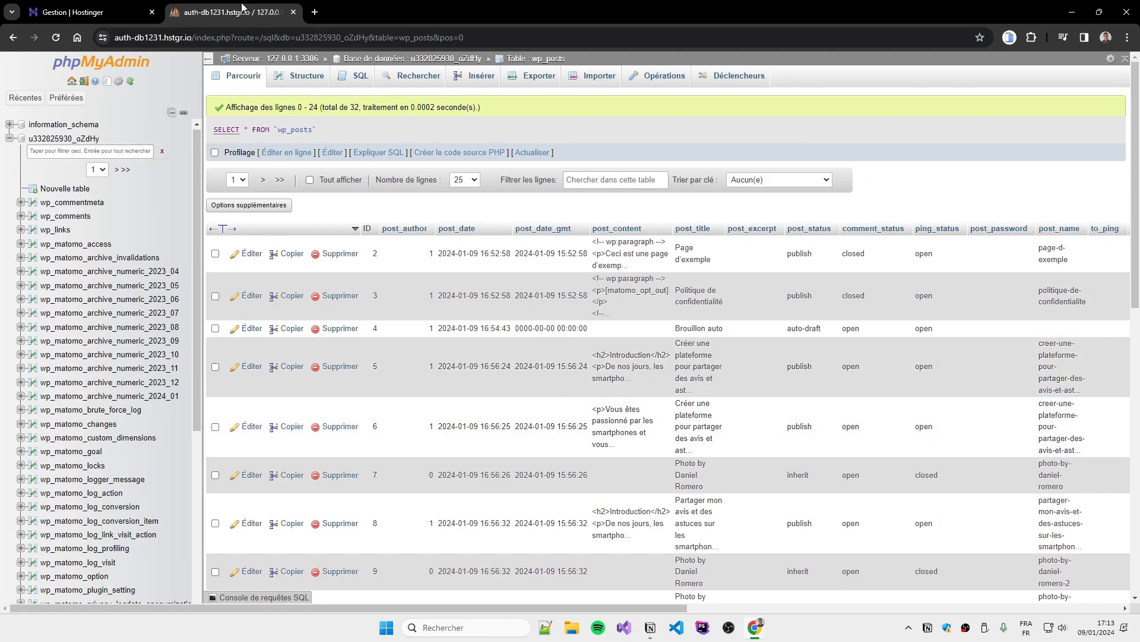
middle_click(242, 7)
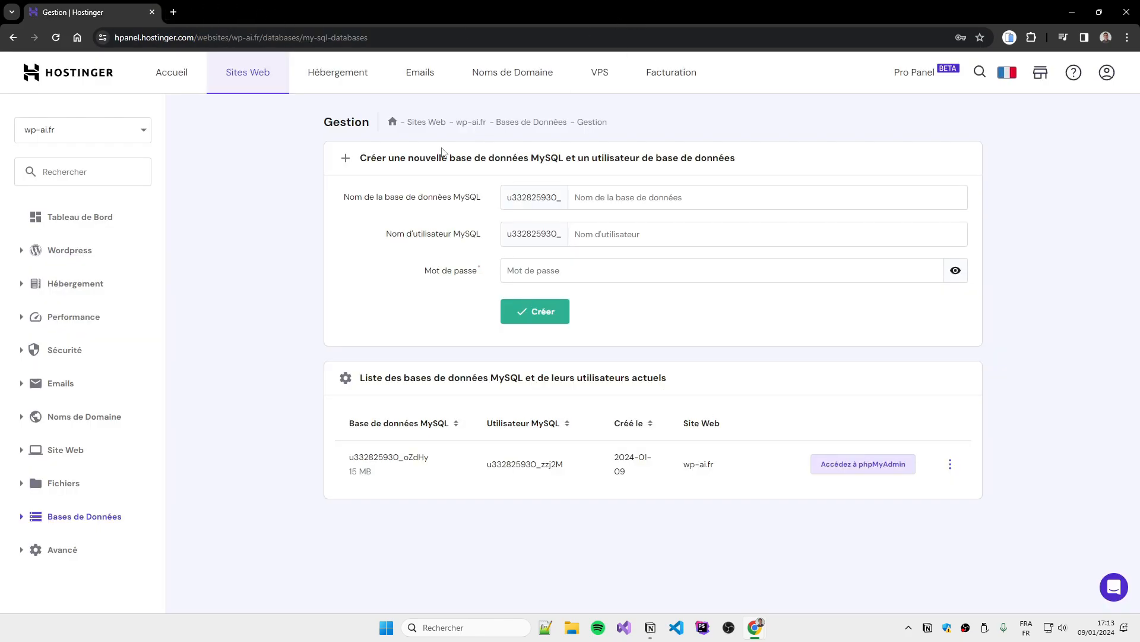
Open the daily backups page for wp-ai.fr from the dashboard, starting then cancelling a new backup
left_click(400, 125)
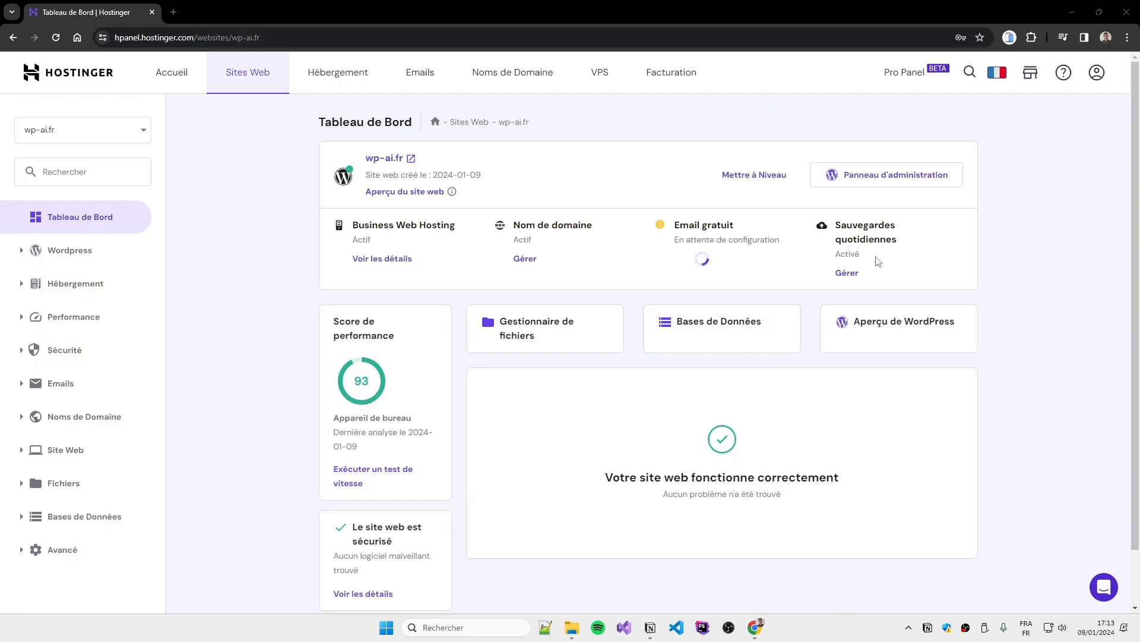
left_click(847, 274)
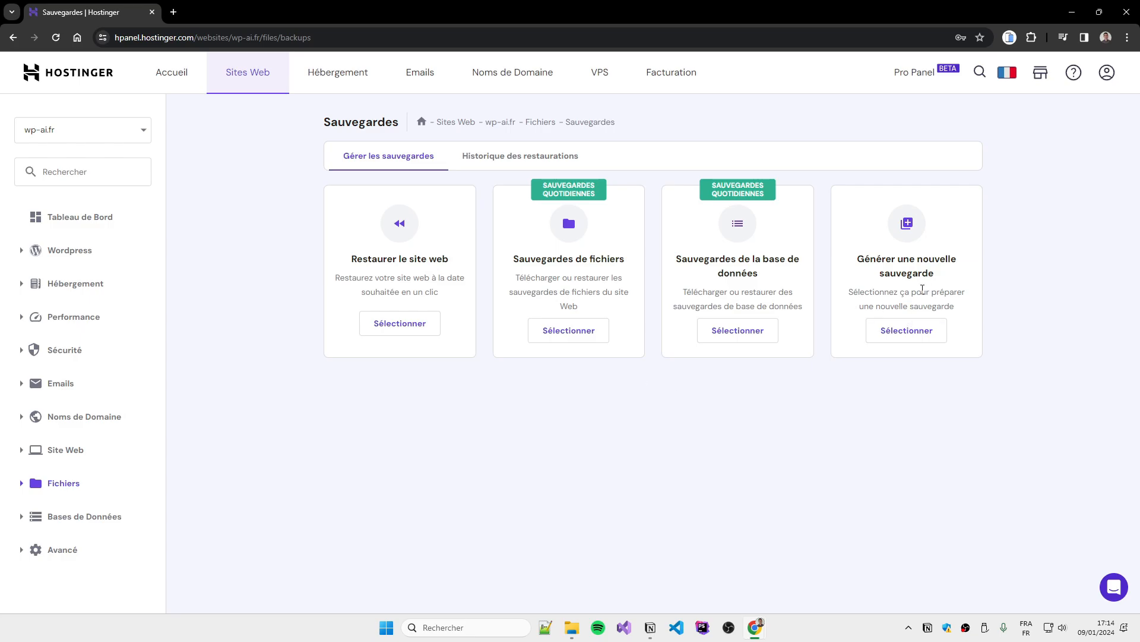
left_click(926, 331)
left_click(571, 377)
Choose file backups and view the available backup dates without picking one
left_click(567, 331)
left_click(500, 434)
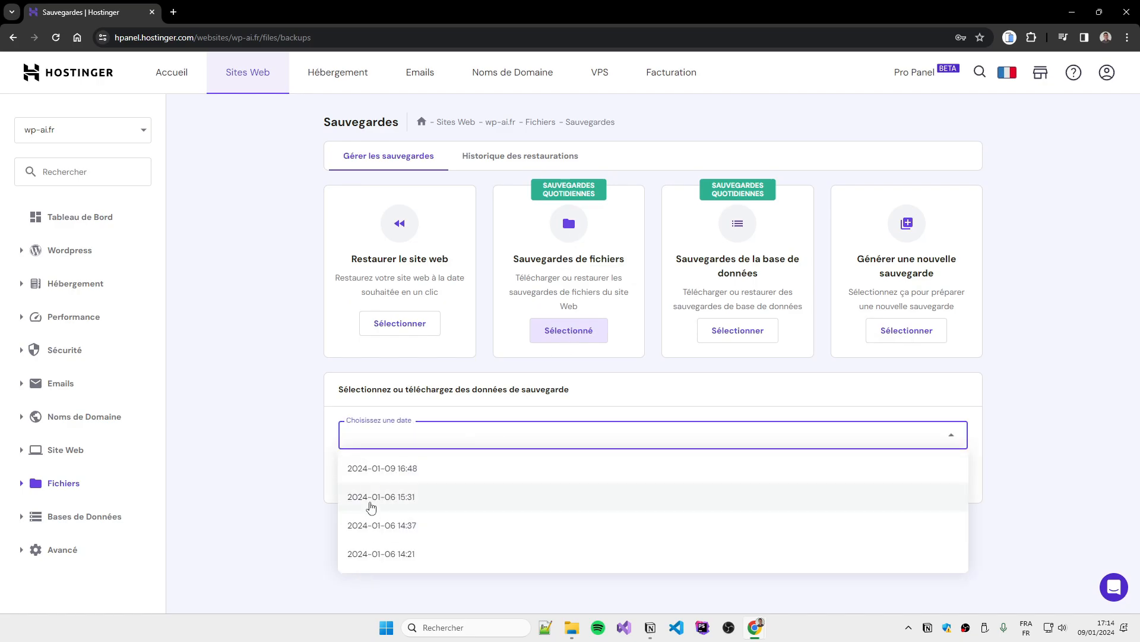
left_click(314, 369)
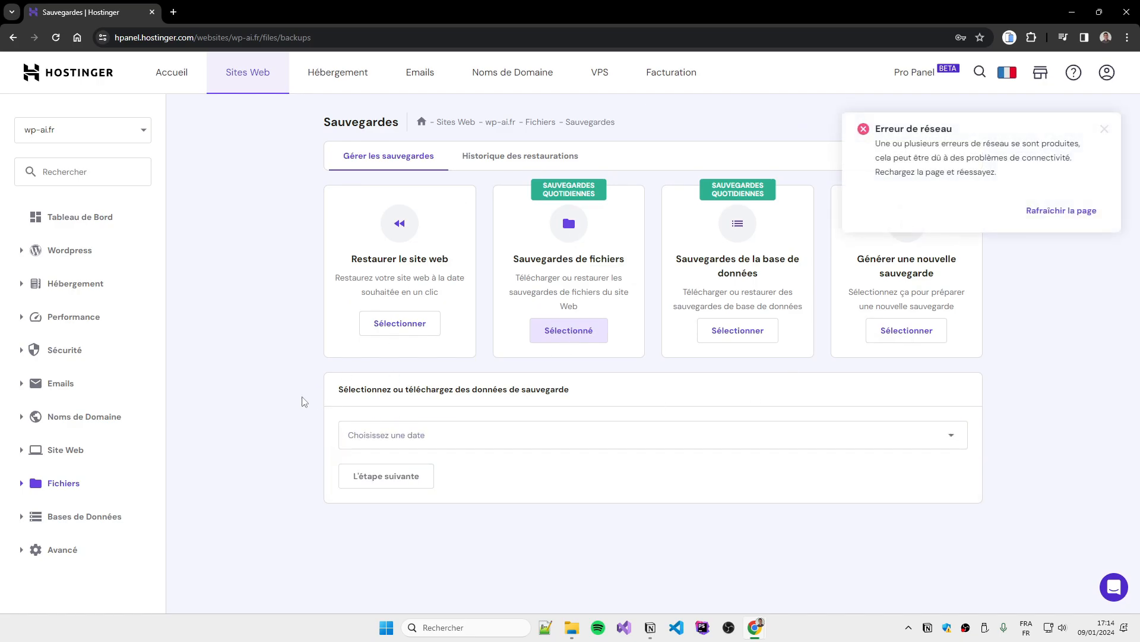